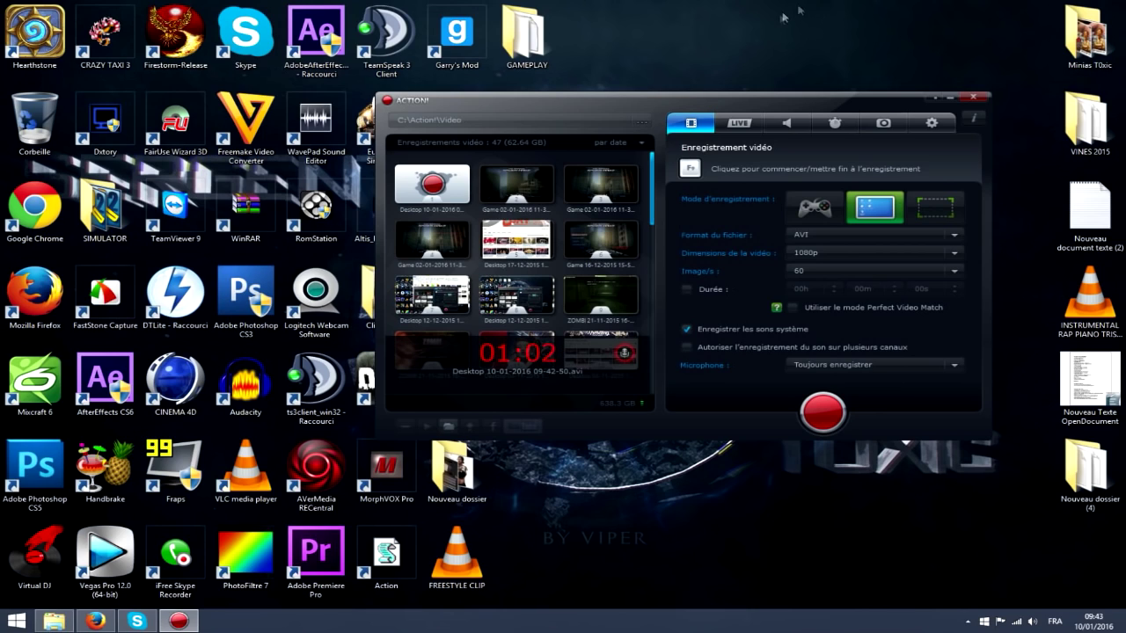
# Move the recorder window across the desktop and examine the file format, video dimensions and frames-per-second choices for video recording
pyautogui.moveTo(709, 109); pyautogui.dragTo(617, 102)
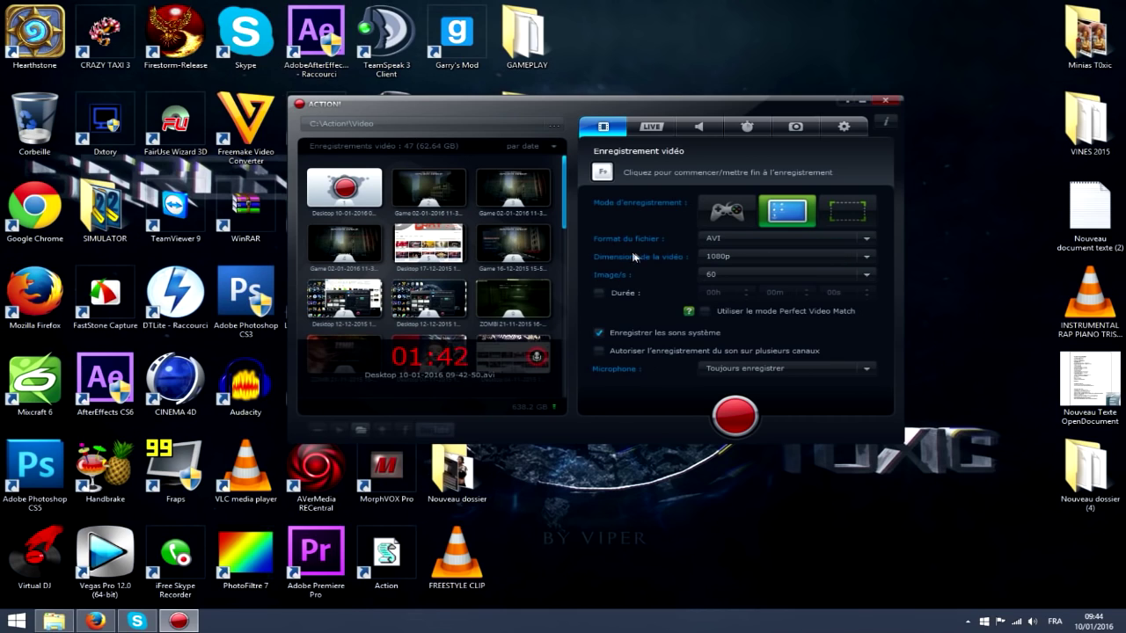
pyautogui.click(876, 239)
pyautogui.click(875, 238)
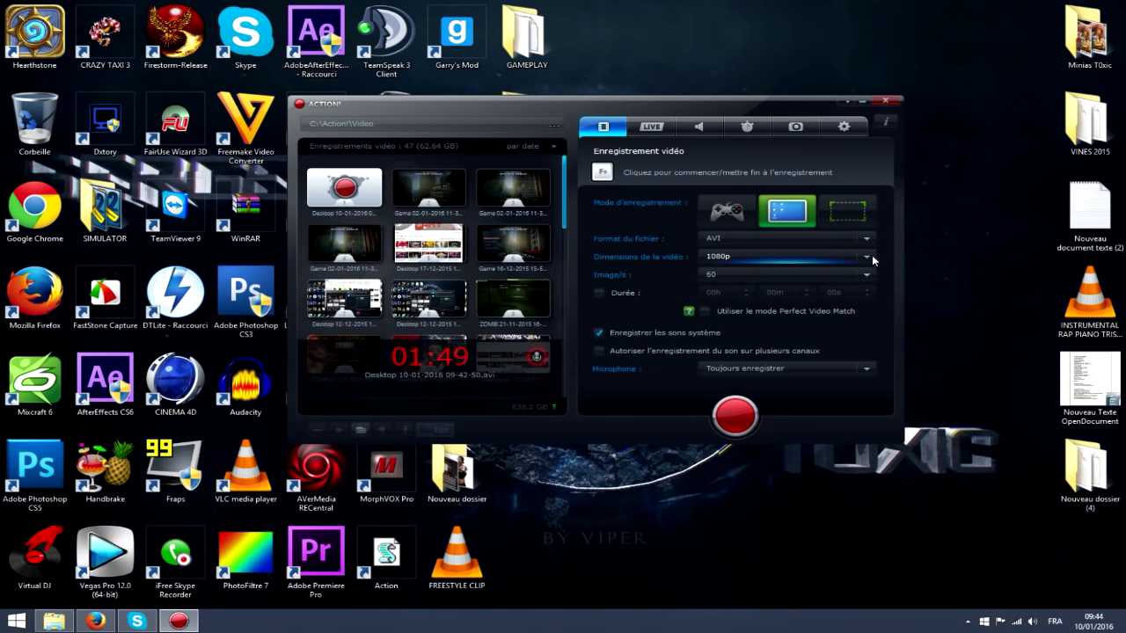
pyautogui.click(866, 256)
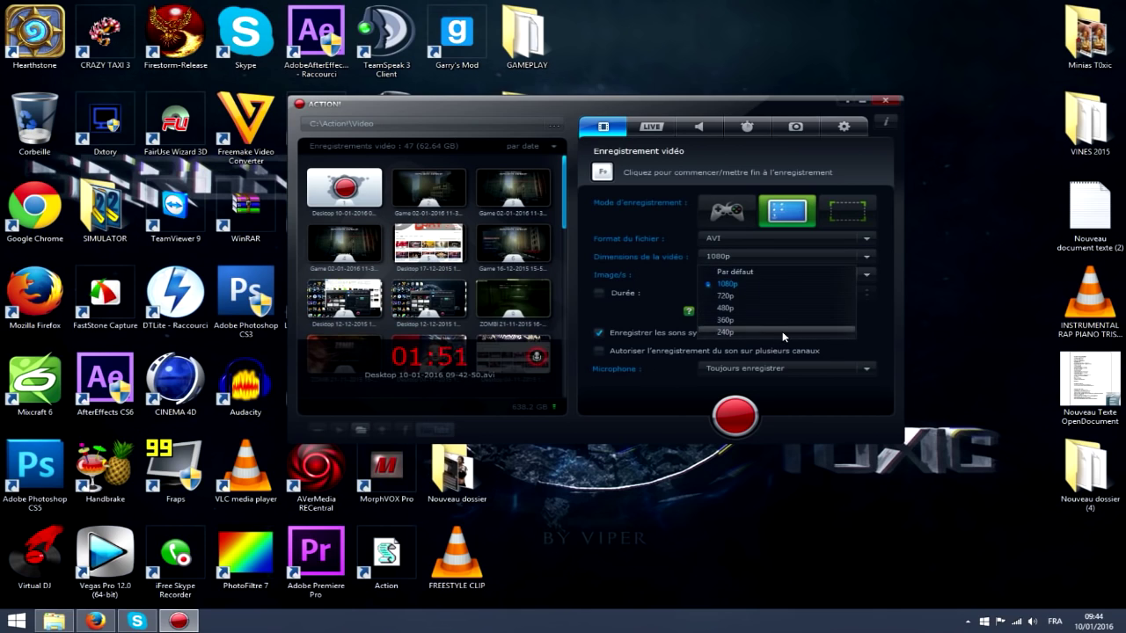
pyautogui.click(649, 239)
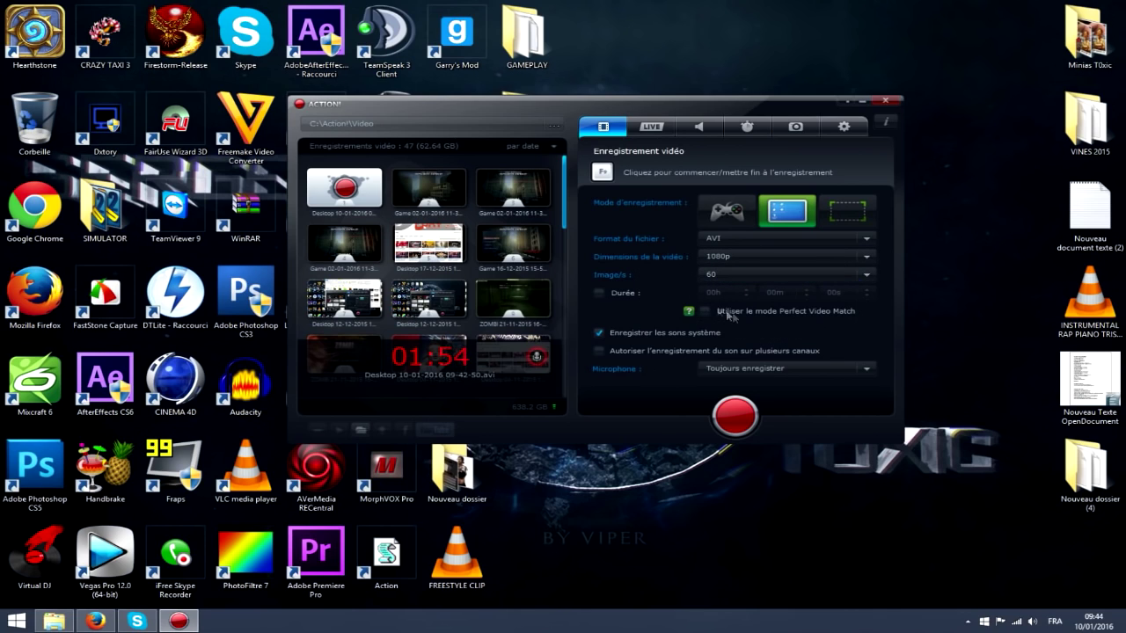
pyautogui.click(774, 274)
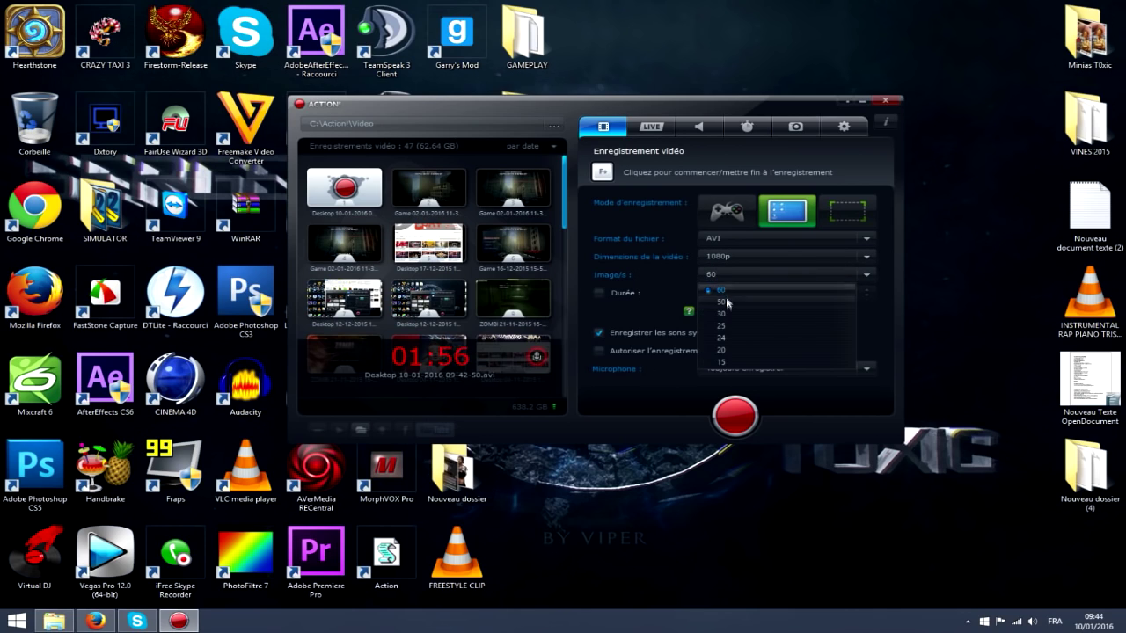
pyautogui.click(637, 256)
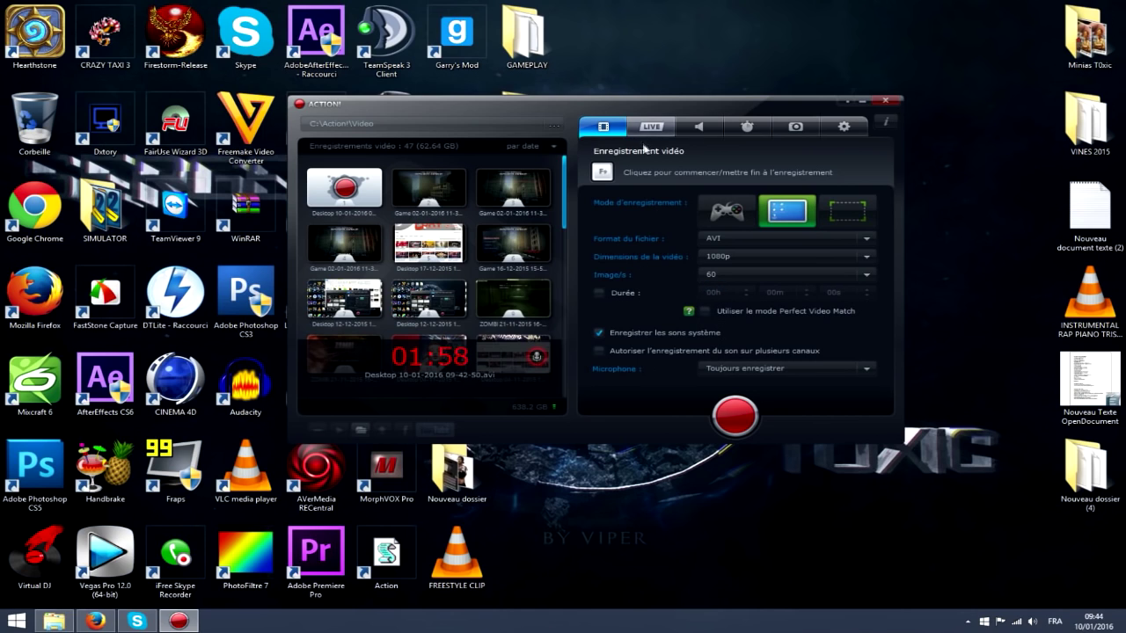
# Review the audio recording options, the general settings and the video recording settings, including the video quality choices
pyautogui.click(688, 132)
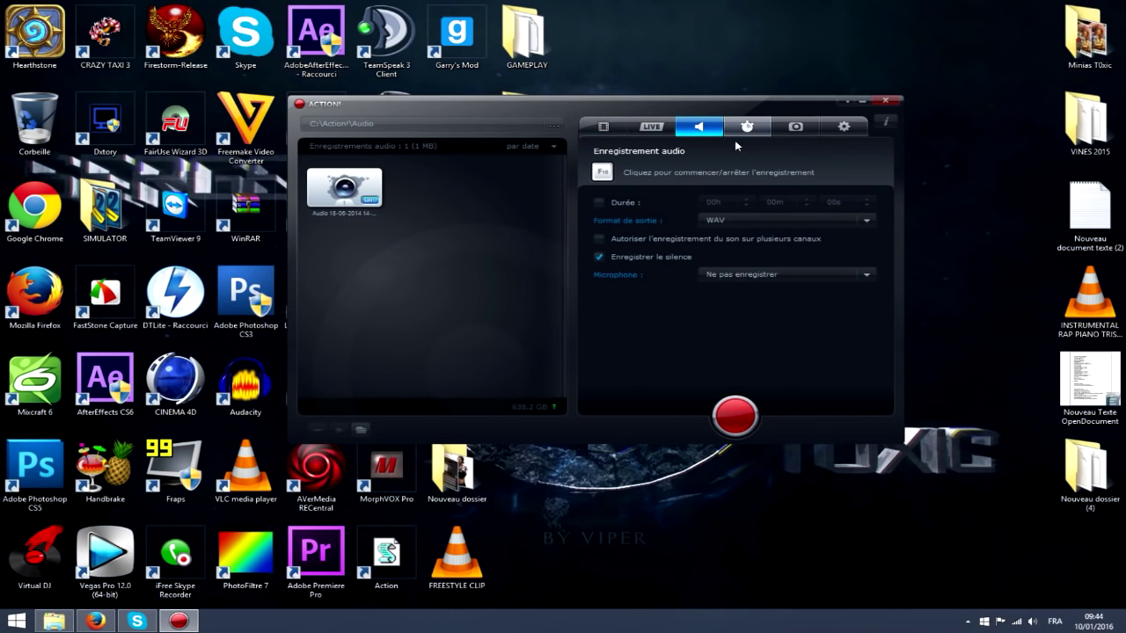
pyautogui.click(843, 127)
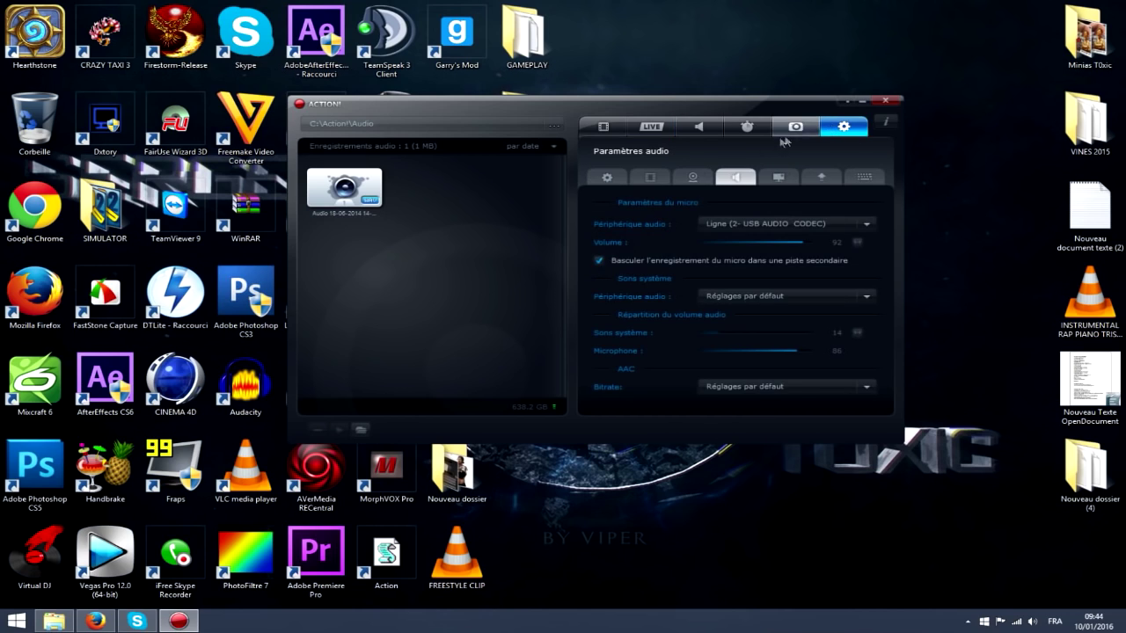
pyautogui.click(611, 178)
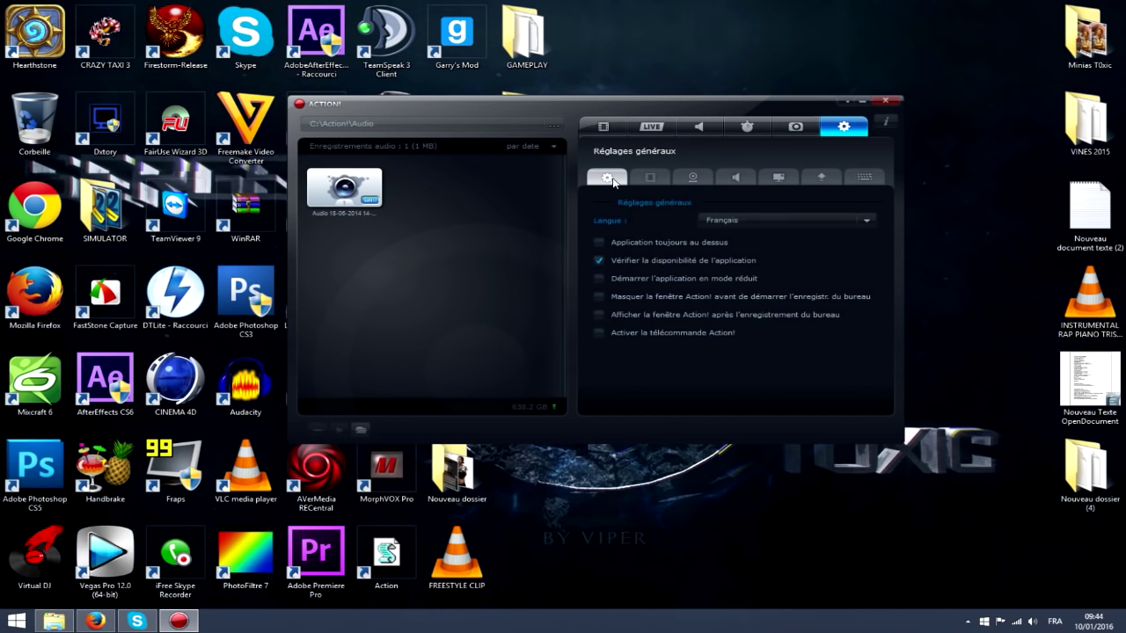
pyautogui.click(653, 180)
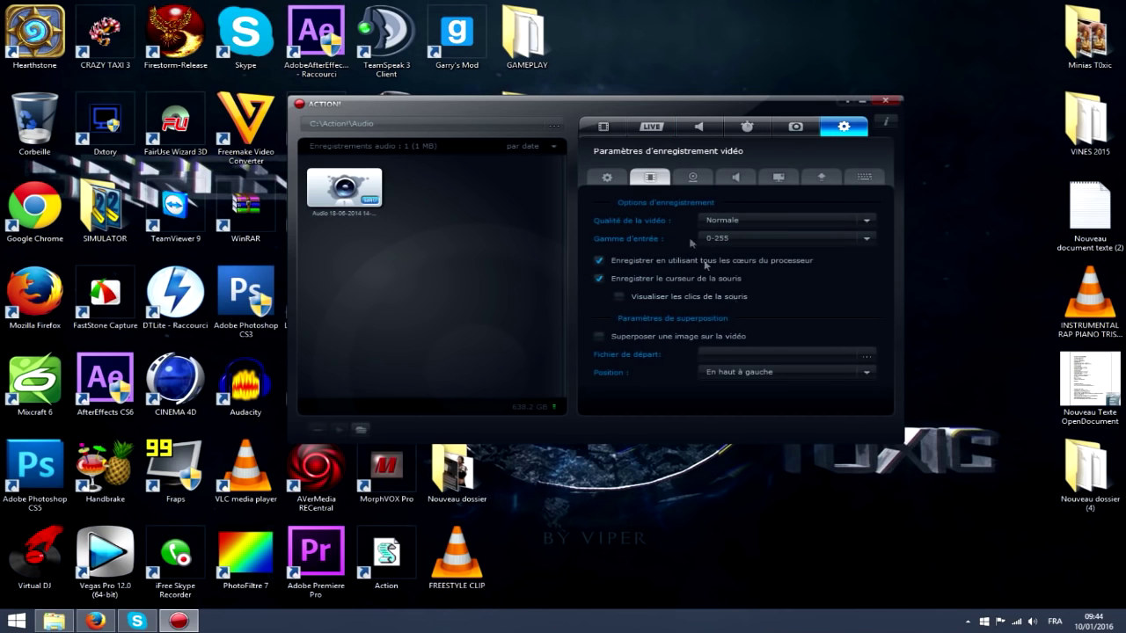
pyautogui.click(704, 220)
pyautogui.click(666, 221)
# In the webcam settings, try the recording modes Bouton maintenu enfoncé and Toujours enregistrer, and restore Ne pas enregistrer
pyautogui.click(693, 179)
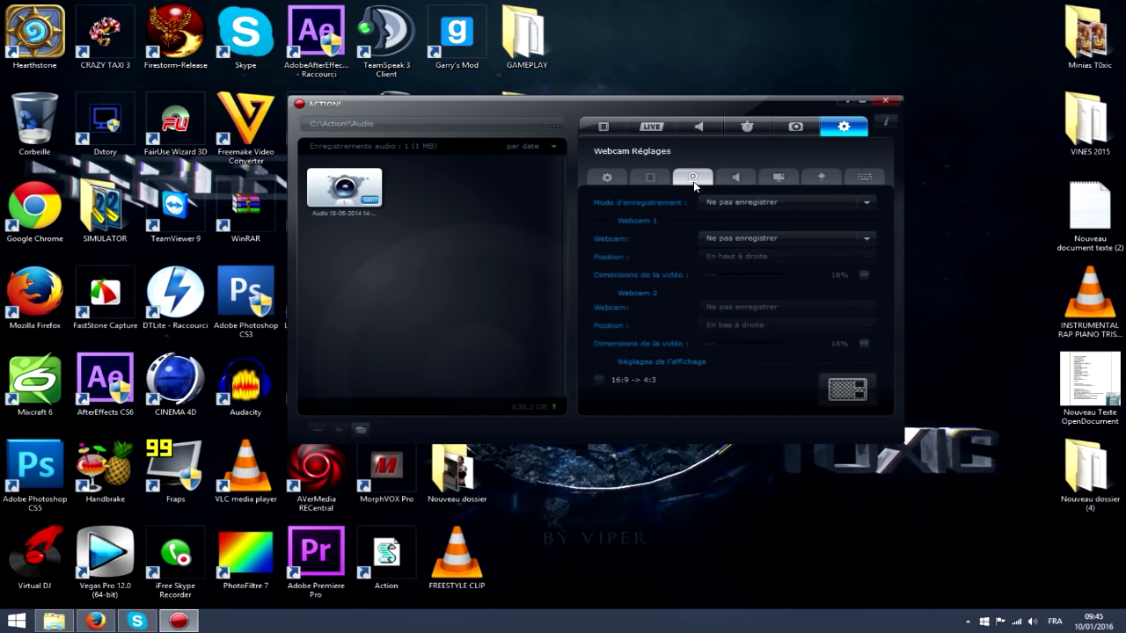
pyautogui.click(746, 203)
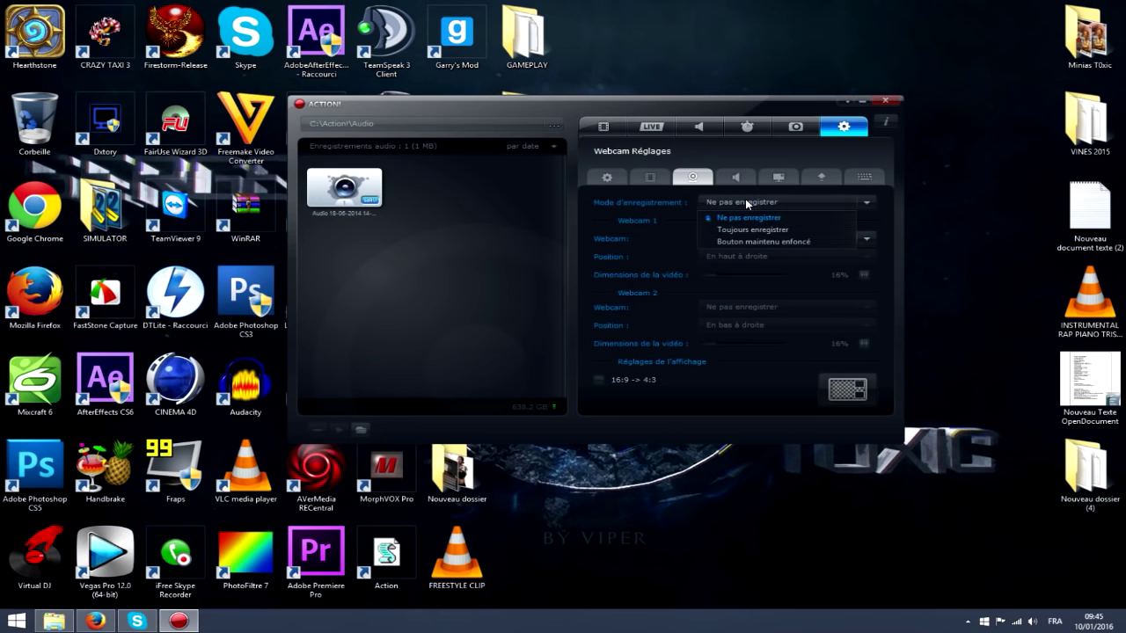
pyautogui.click(766, 200)
pyautogui.click(766, 203)
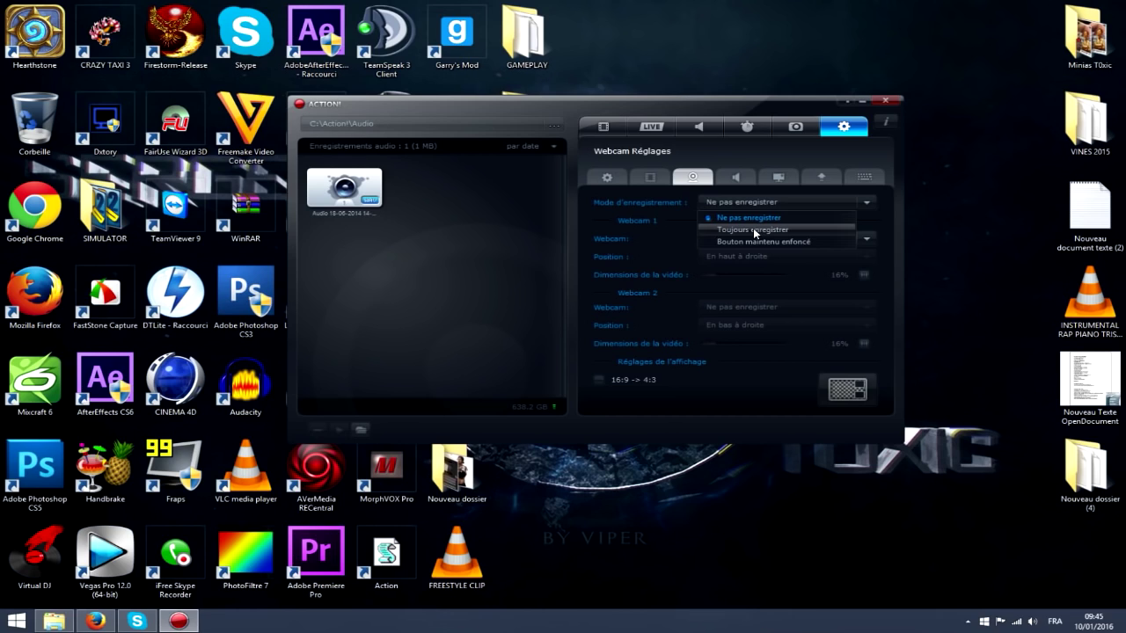
pyautogui.click(748, 238)
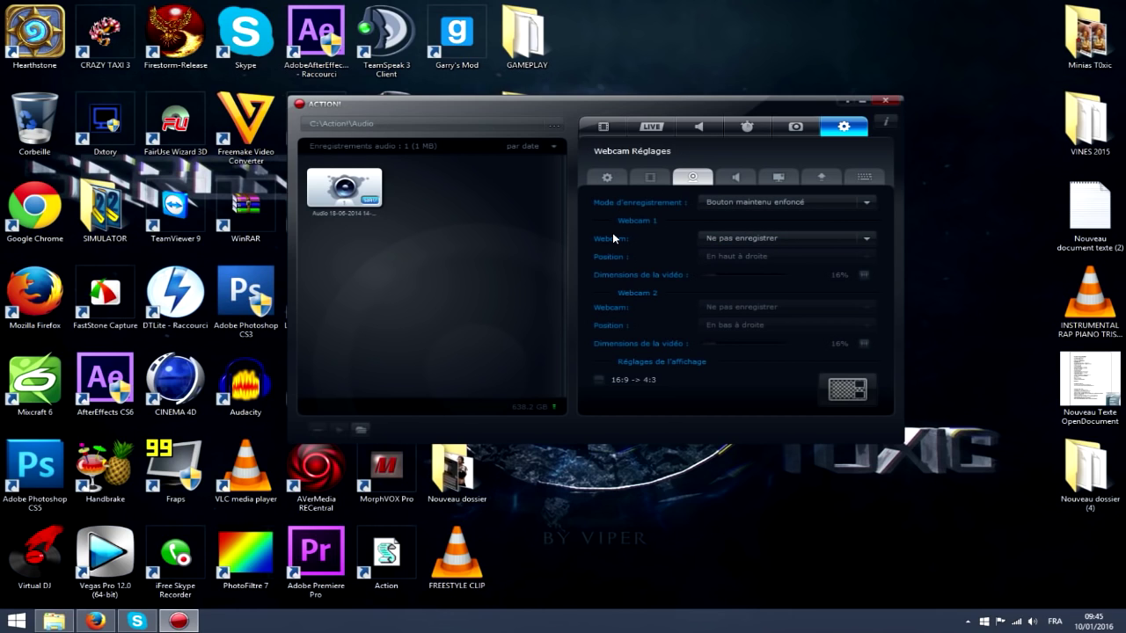
pyautogui.click(726, 205)
pyautogui.click(736, 227)
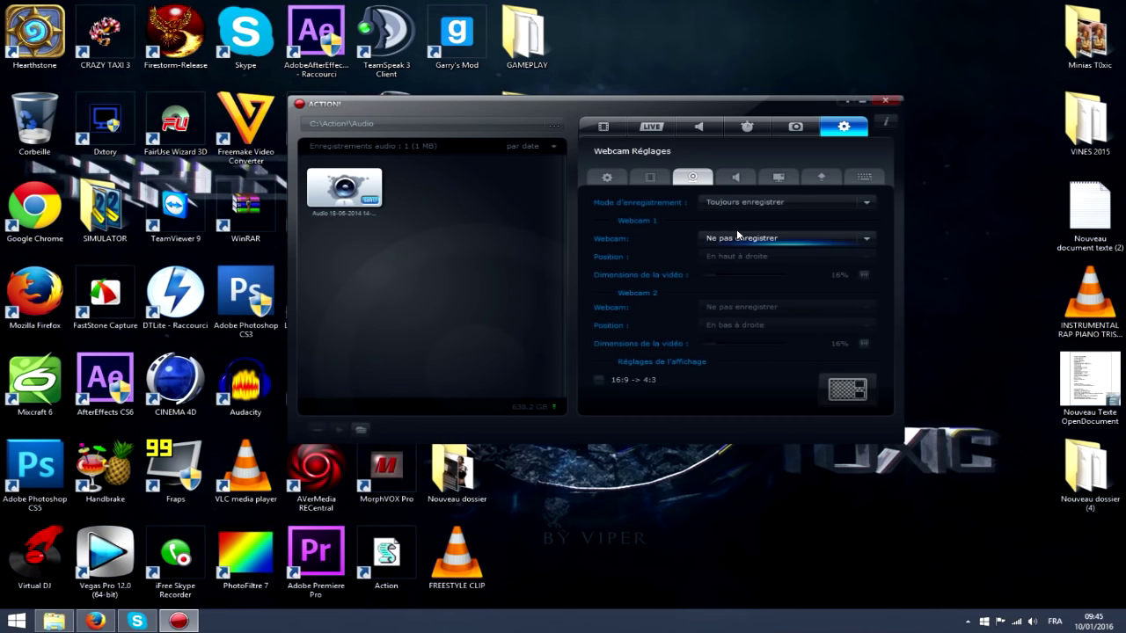
pyautogui.click(728, 203)
pyautogui.click(727, 217)
# Try Logitech HD Pro Webcam C920 as Webcam 1 with position En haut à droite, and restore Ne pas enregistrer
pyautogui.click(870, 234)
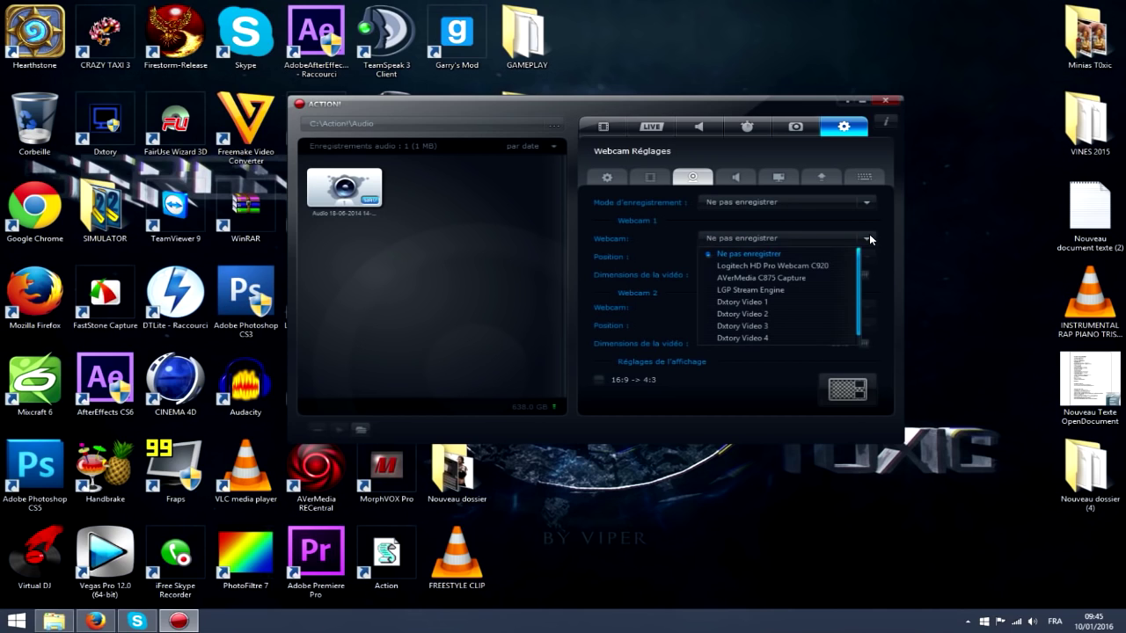
pyautogui.click(802, 265)
pyautogui.click(731, 256)
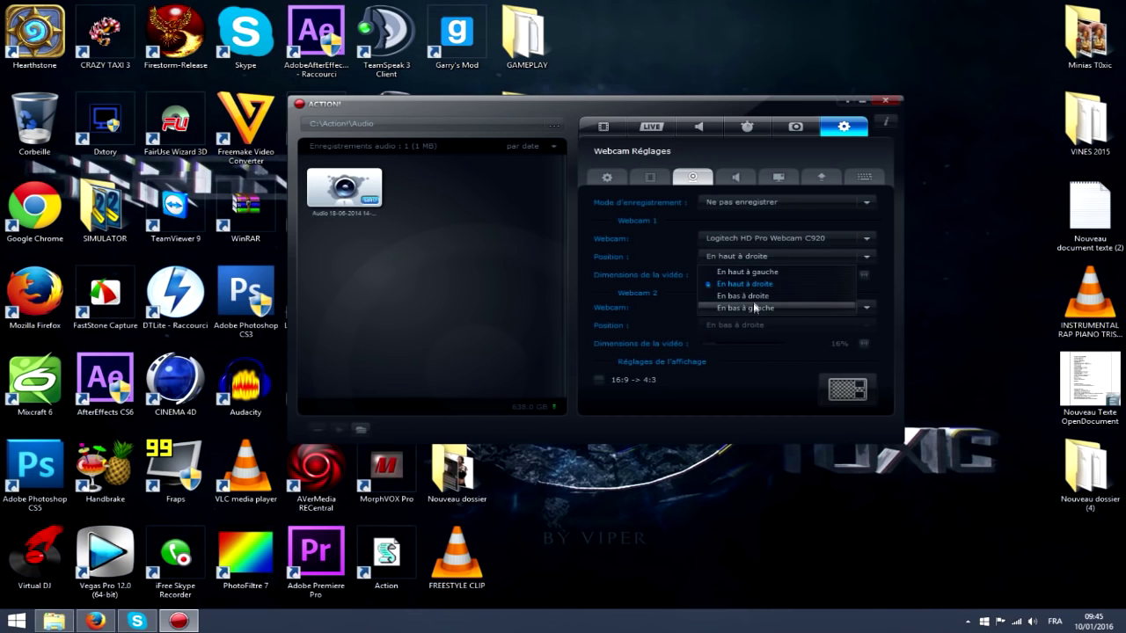
pyautogui.click(745, 284)
pyautogui.click(744, 238)
pyautogui.click(729, 252)
# Choose Ligne (2- USB AUDIO CODEC) as the microphone's audio device in the audio settings
pyautogui.click(737, 177)
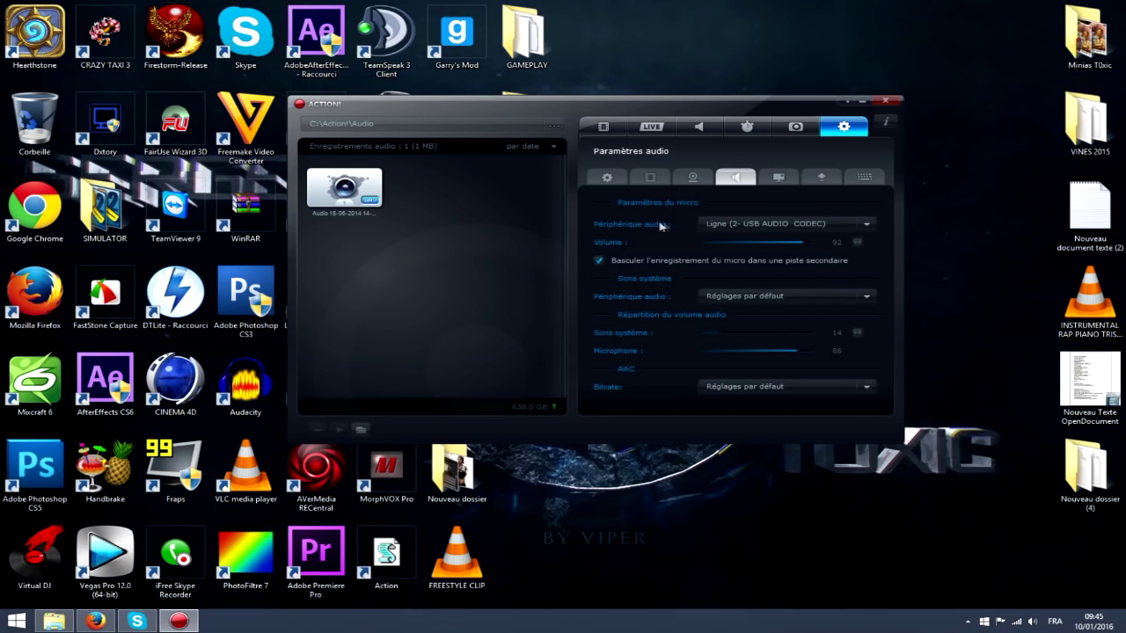
pyautogui.click(723, 225)
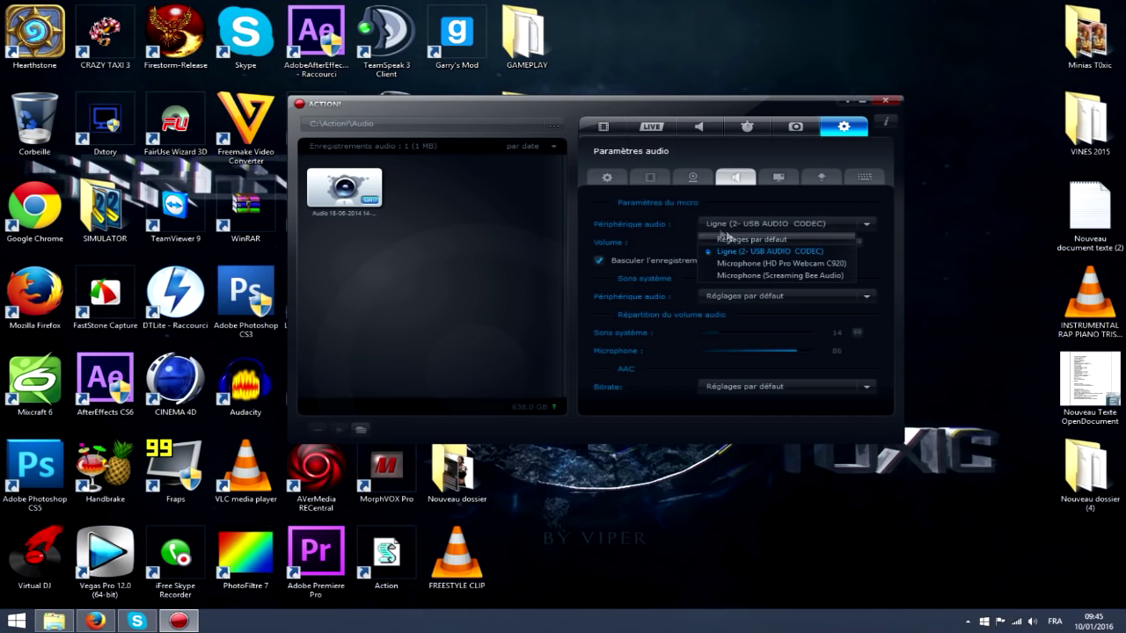
pyautogui.click(726, 251)
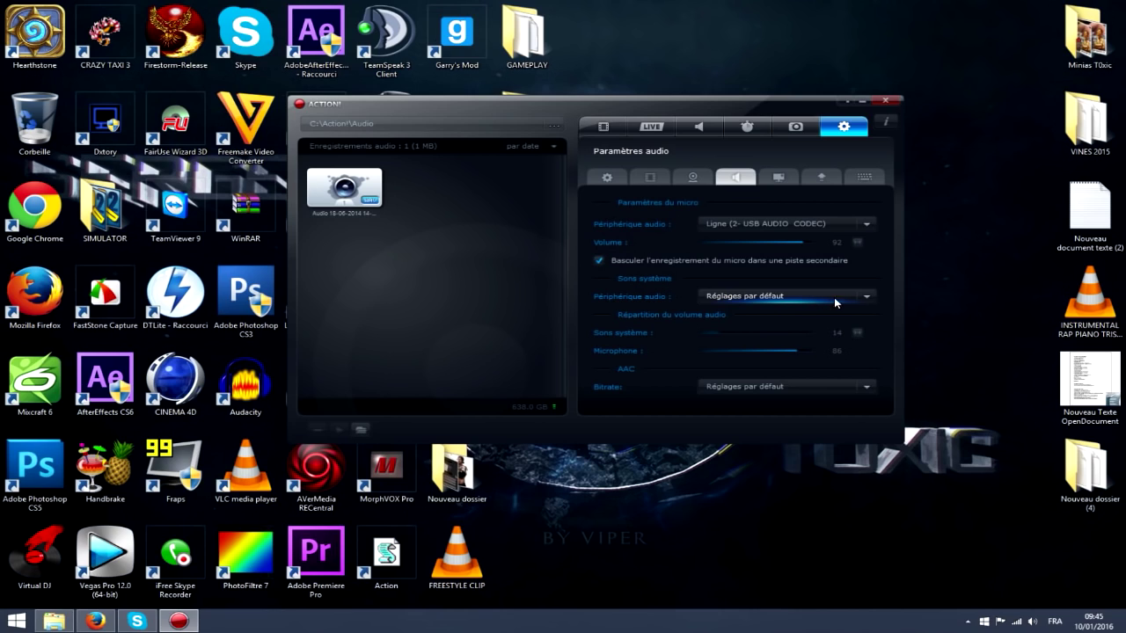
# Examine the system sound device choices, the system sound level and the microphone volume in the audio settings
pyautogui.click(867, 296)
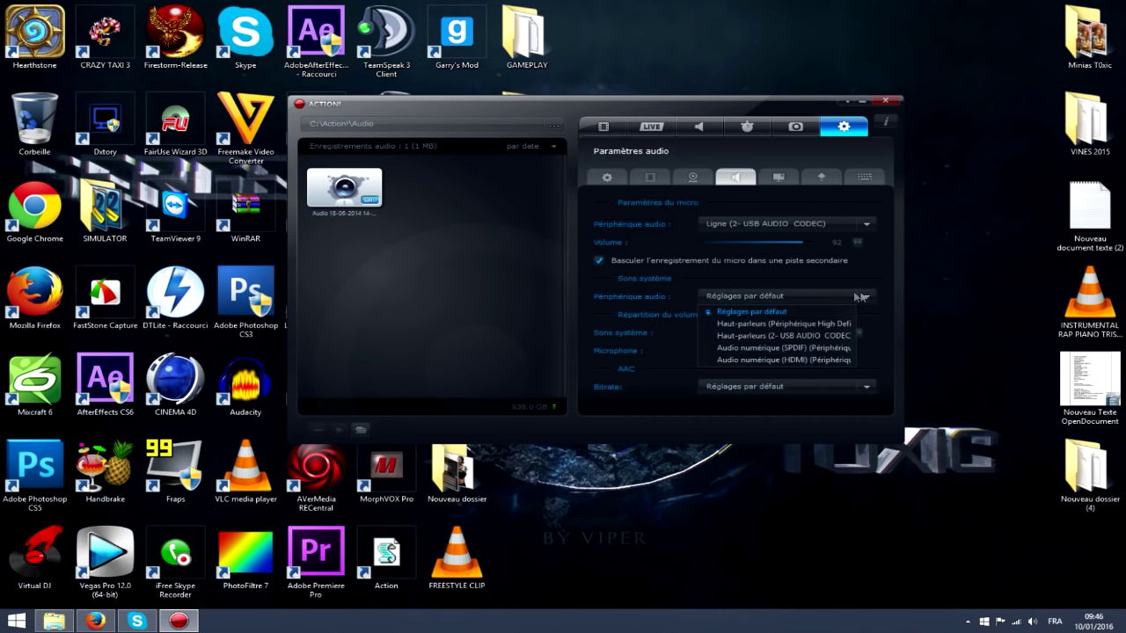
pyautogui.click(736, 298)
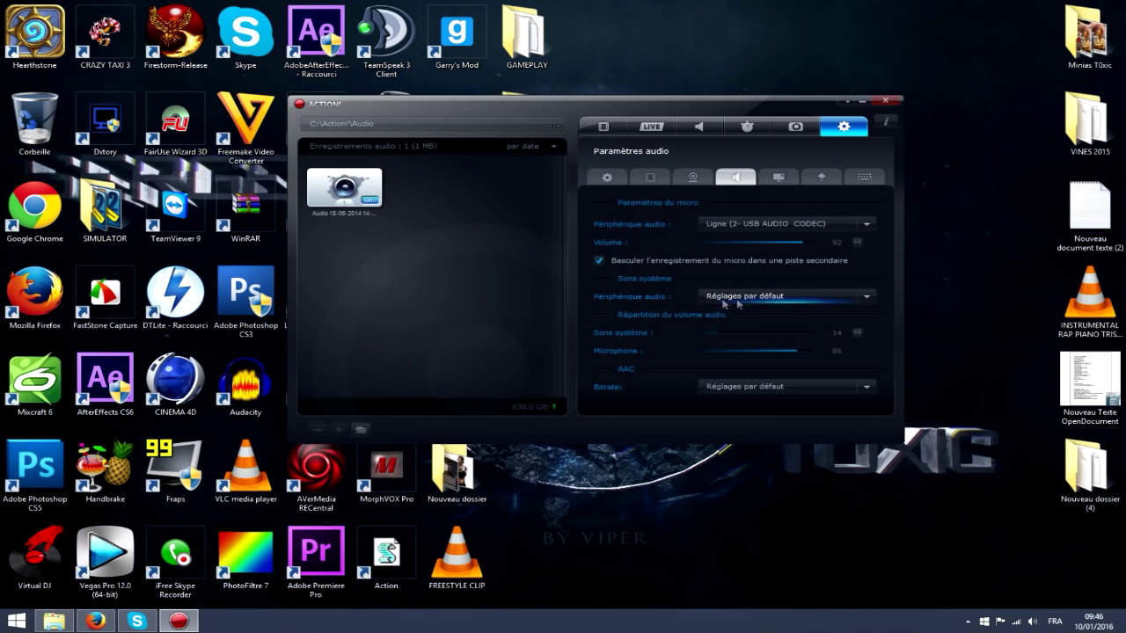
pyautogui.click(869, 298)
pyautogui.click(616, 299)
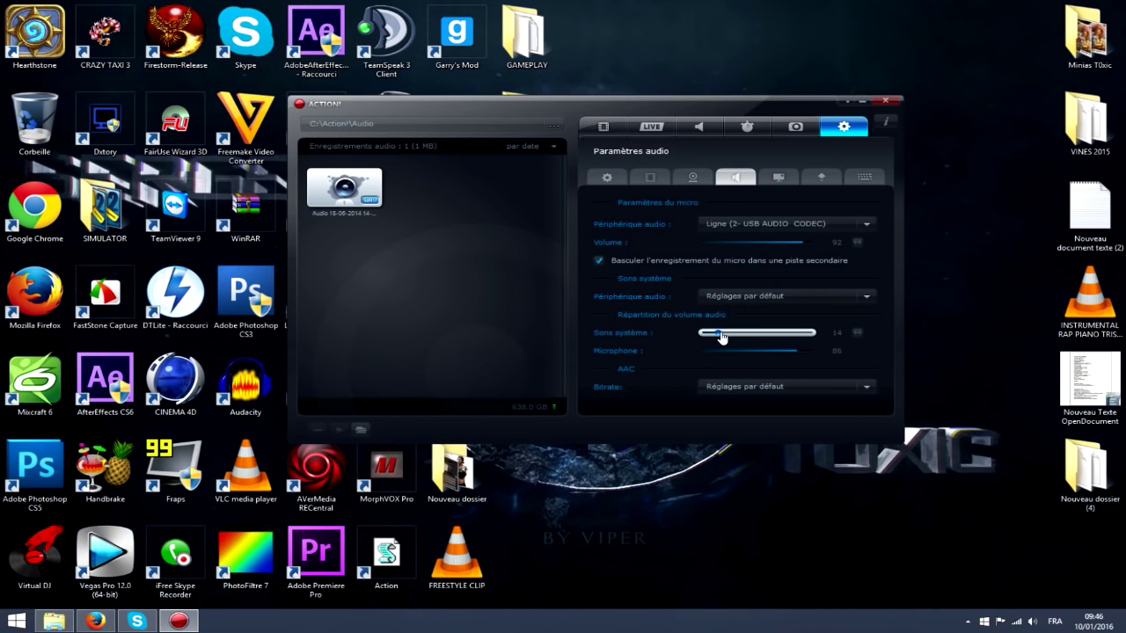
pyautogui.moveTo(721, 337)
pyautogui.mouseDown()
pyautogui.moveTo(791, 339)
pyautogui.moveTo(718, 341)
pyautogui.mouseUp()
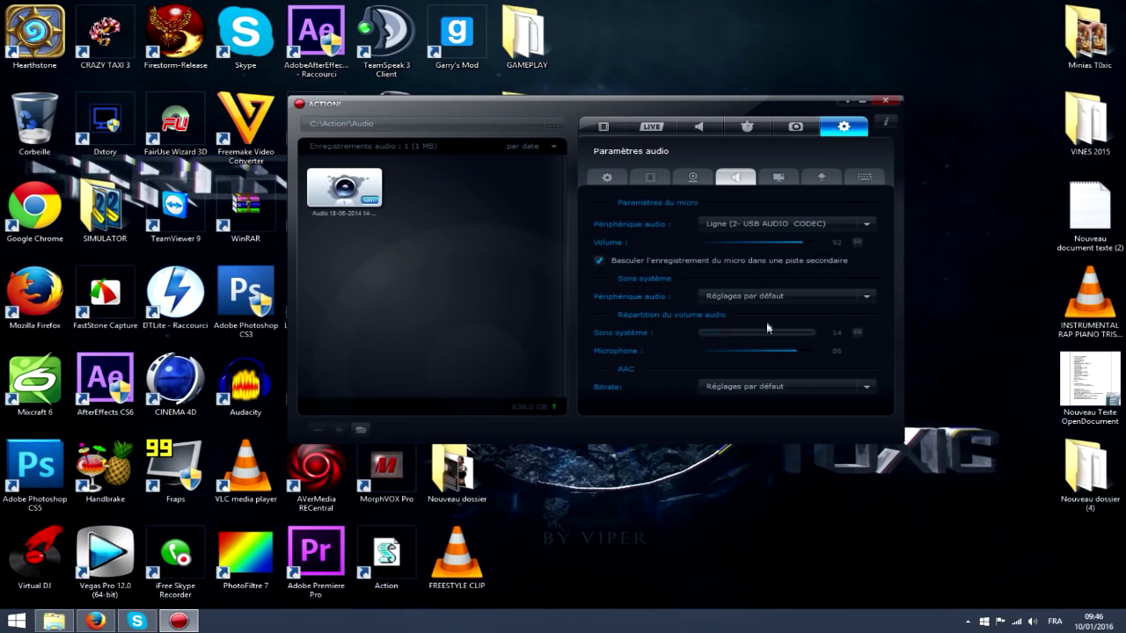
pyautogui.moveTo(715, 248); pyautogui.dragTo(804, 251)
# Turn off the Ne pas afficher l'ATH option in the overlay settings and turn it back on
pyautogui.click(786, 173)
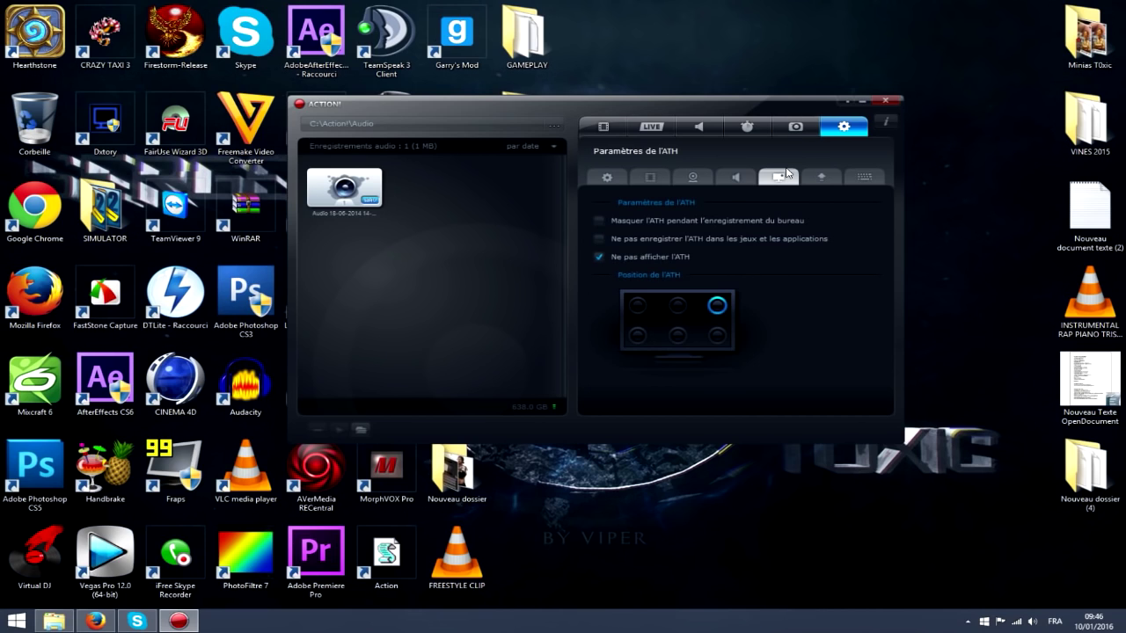
pyautogui.click(599, 257)
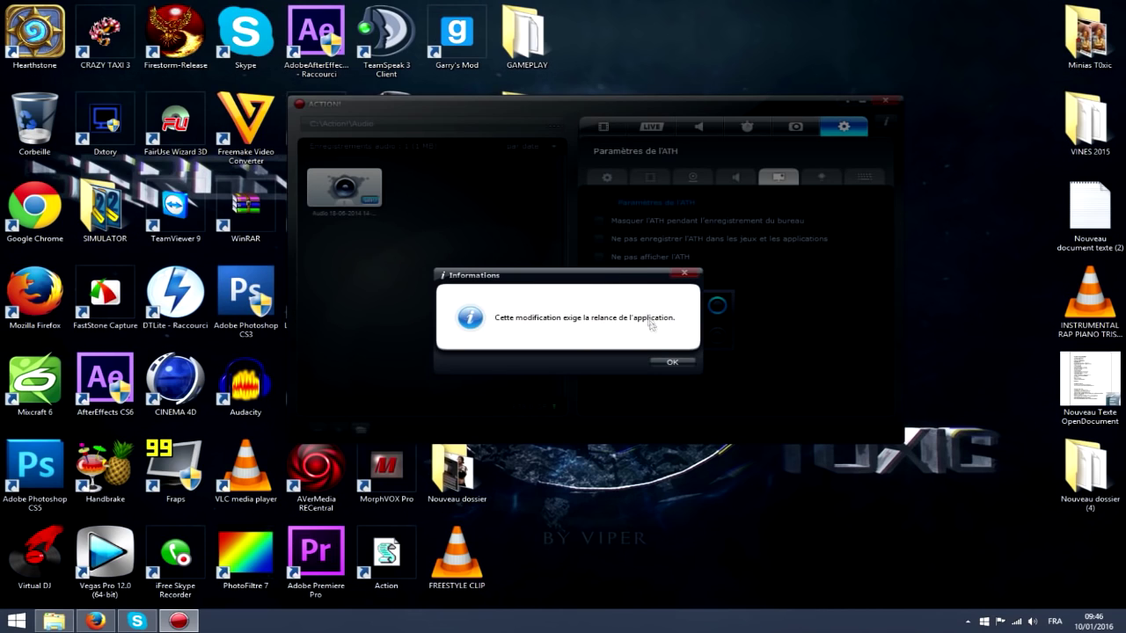
pyautogui.click(671, 361)
pyautogui.click(600, 257)
pyautogui.click(675, 364)
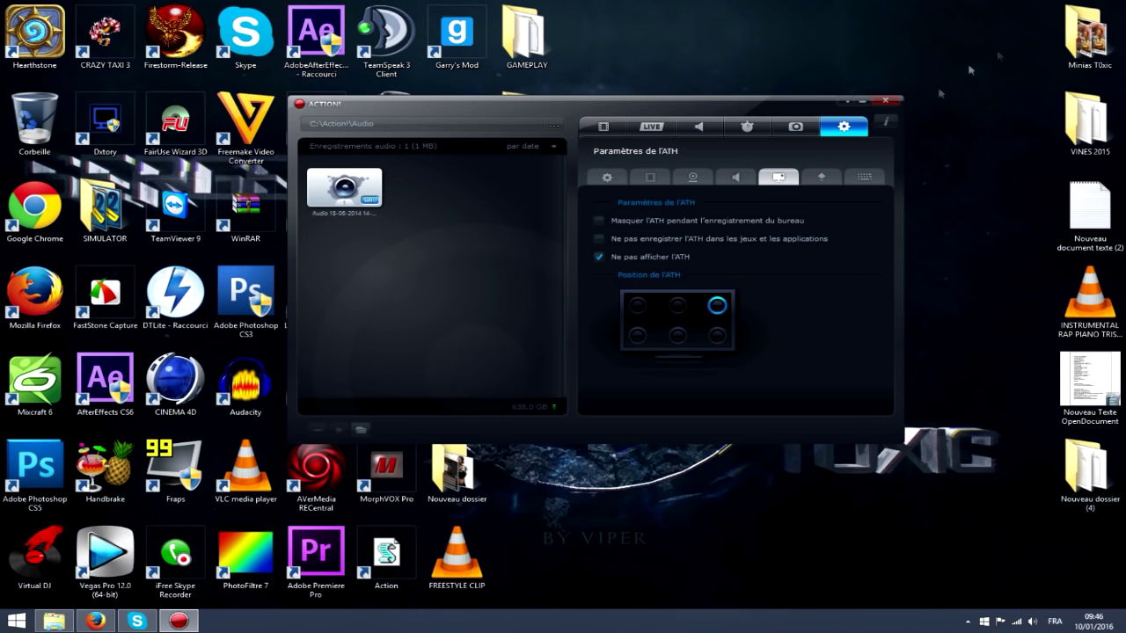
# Look through the remaining settings pages and examine the keyboard shortcuts assigned to the recording functions
pyautogui.click(821, 177)
pyautogui.click(855, 179)
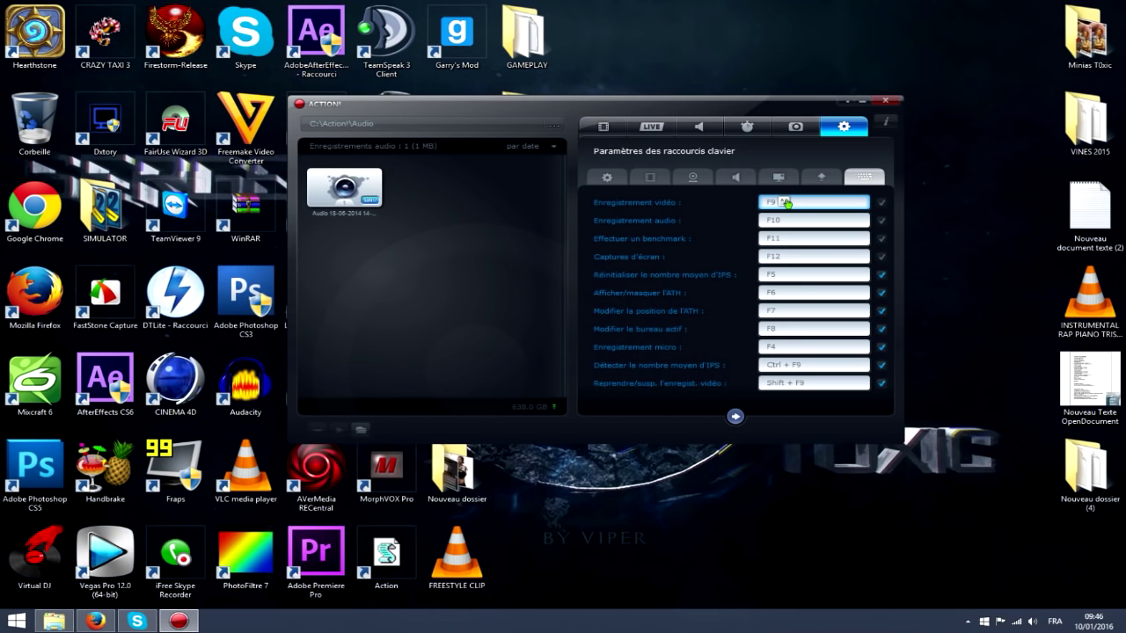
pyautogui.click(610, 173)
pyautogui.click(604, 126)
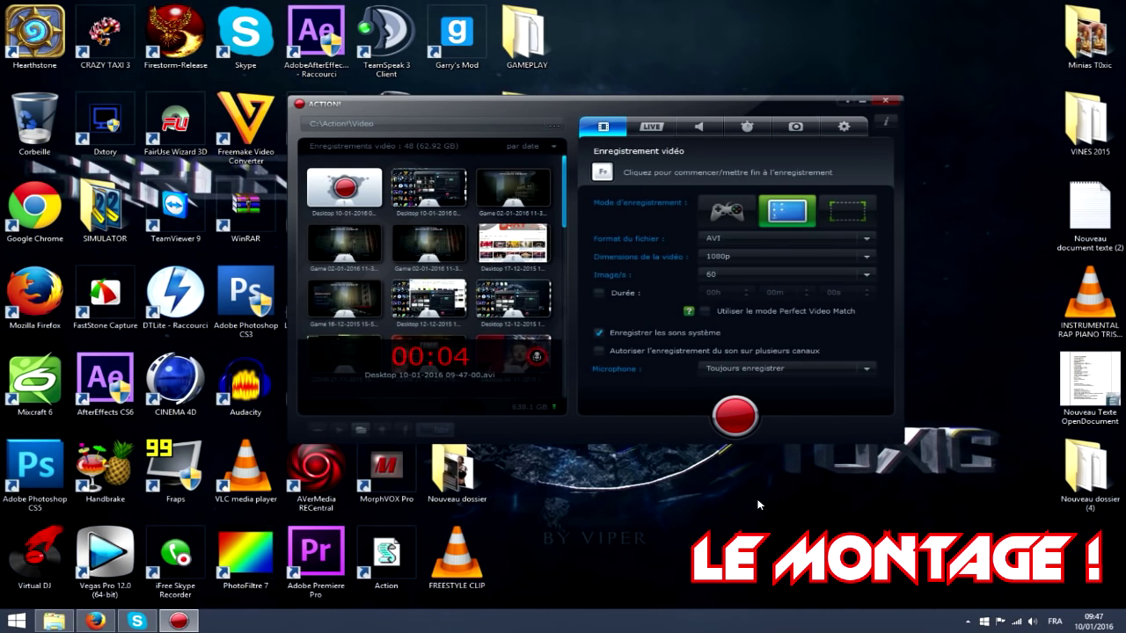
pyautogui.rightClick(436, 200)
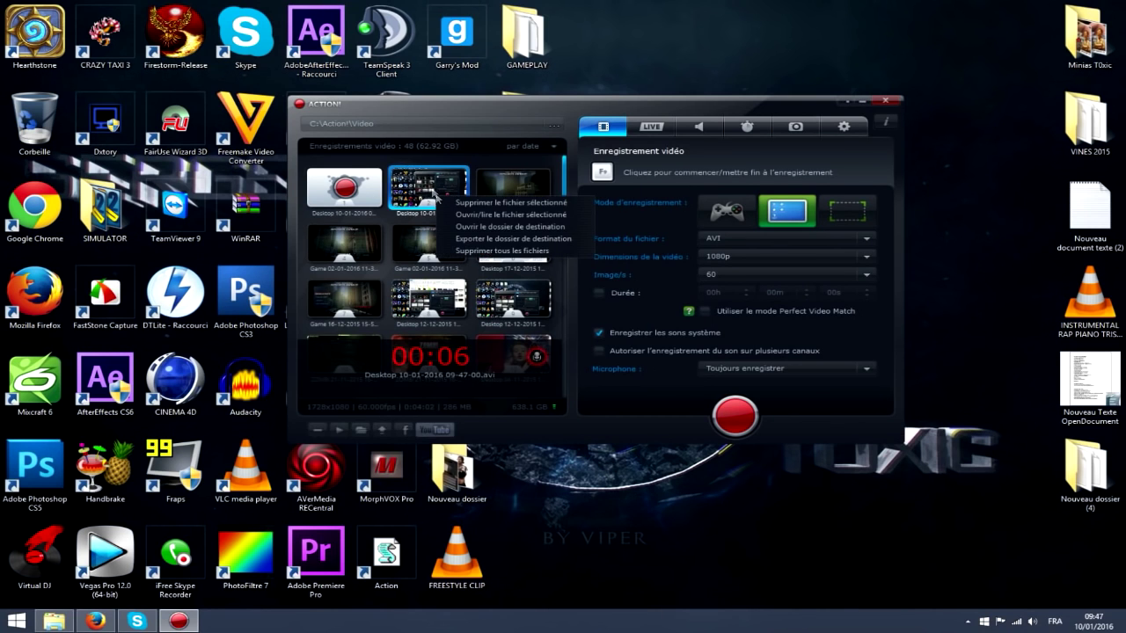
pyautogui.click(493, 227)
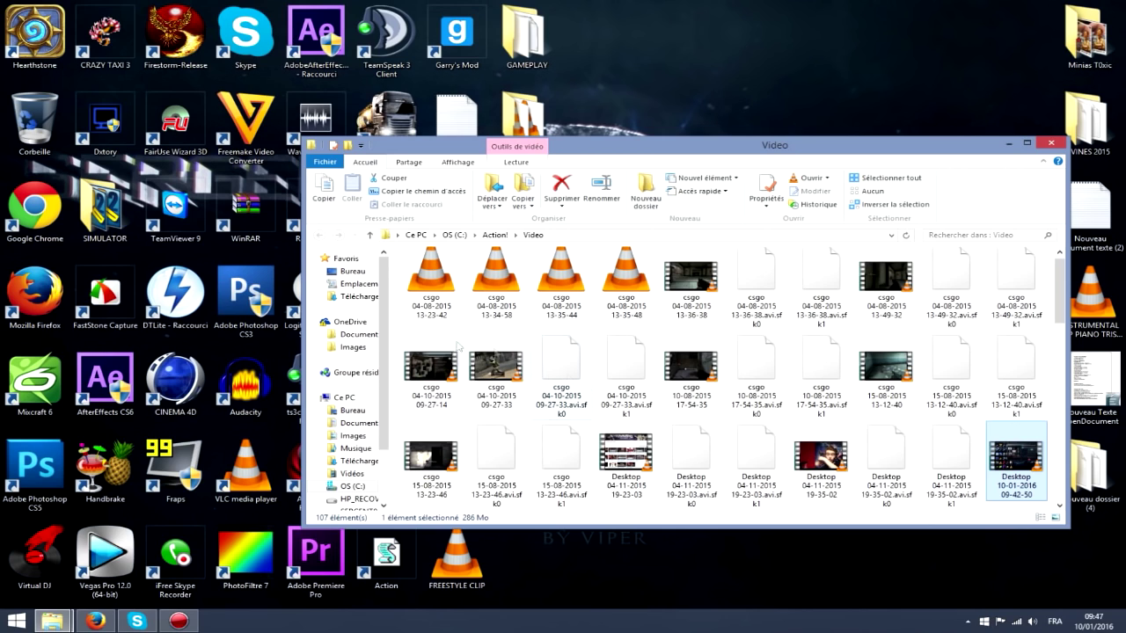
pyautogui.scroll(-8, 616, 369)
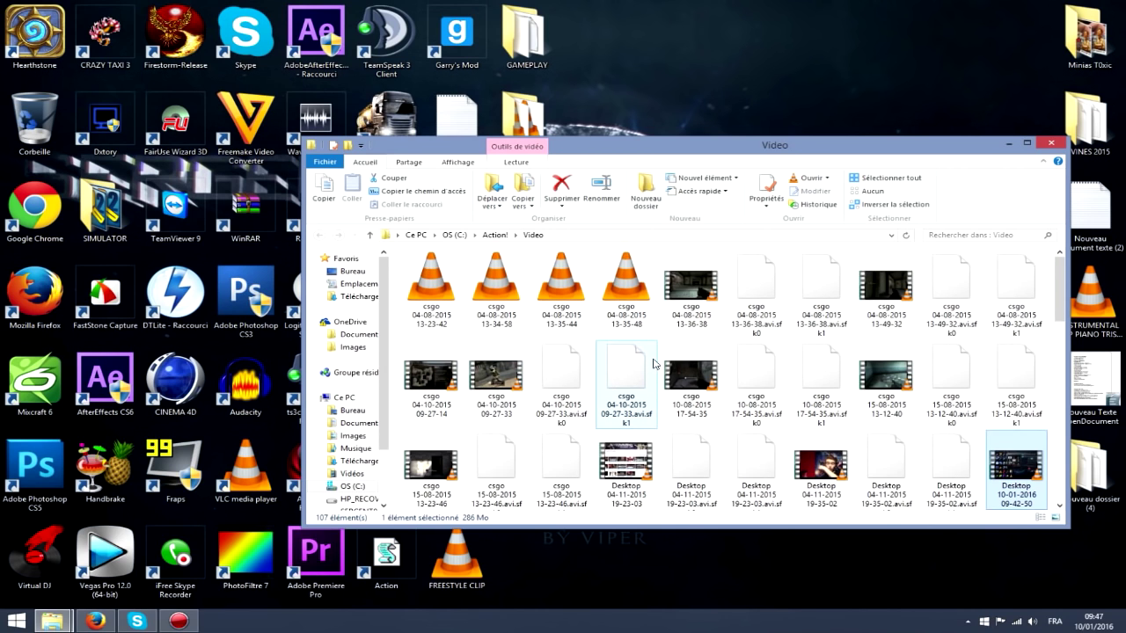
pyautogui.scroll(5, 653, 364)
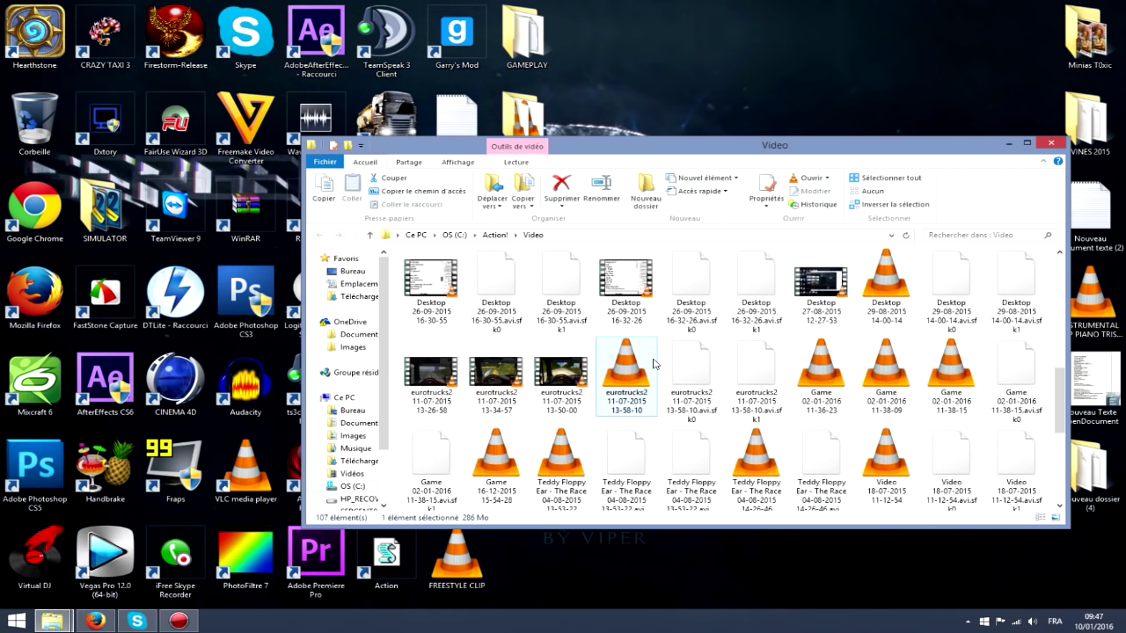
pyautogui.scroll(3, 653, 364)
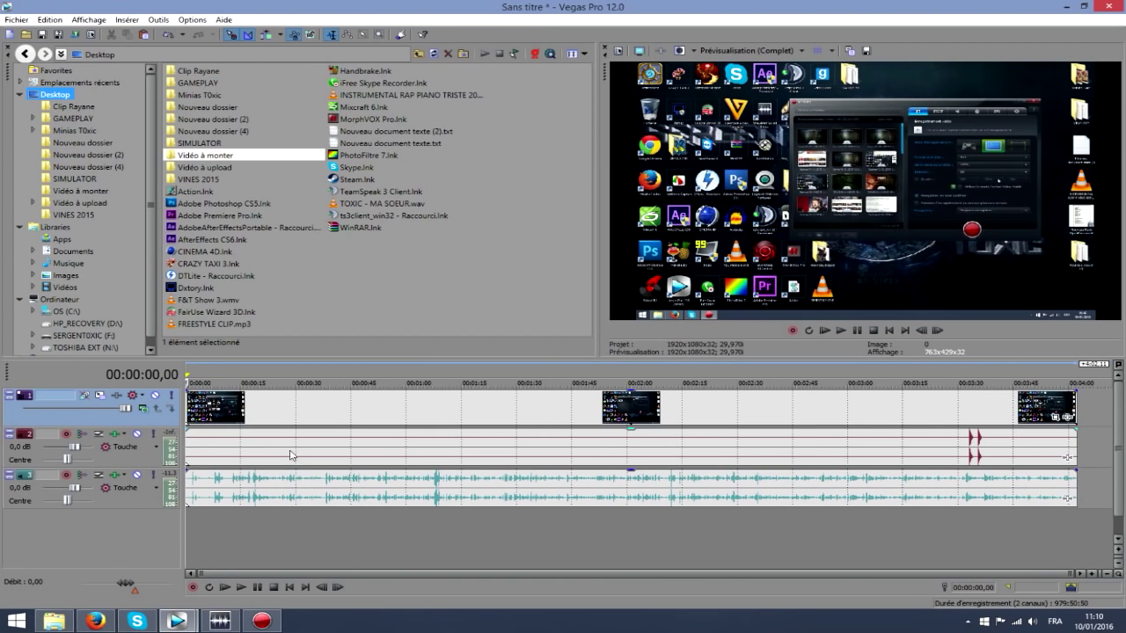
pyautogui.click(294, 456)
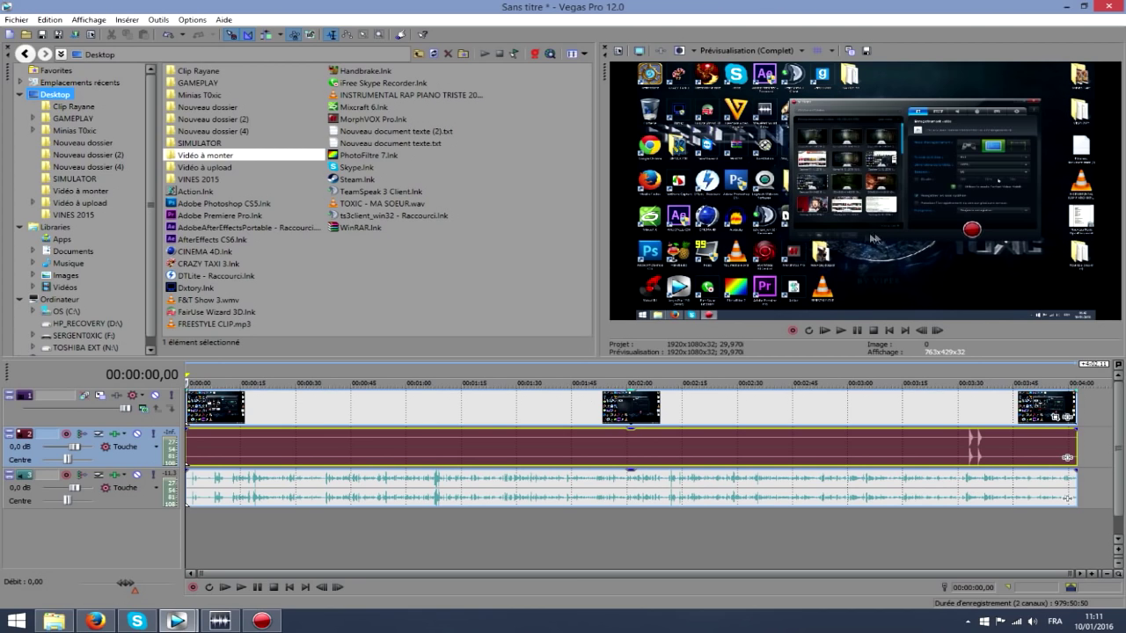
pyautogui.click(1056, 418)
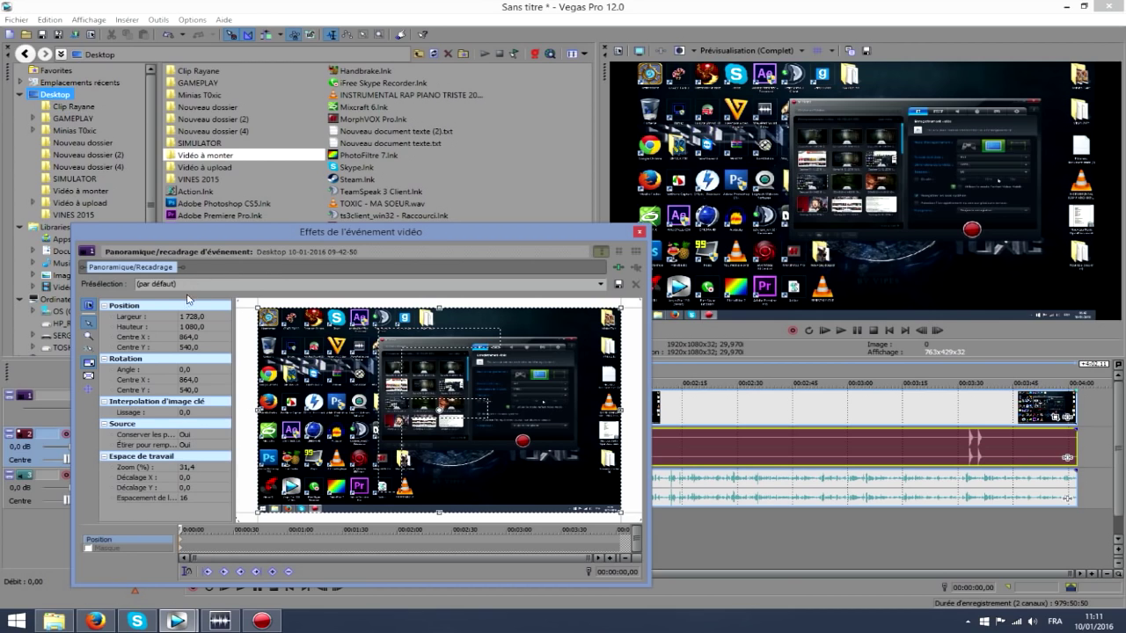
pyautogui.click(186, 436)
pyautogui.click(189, 442)
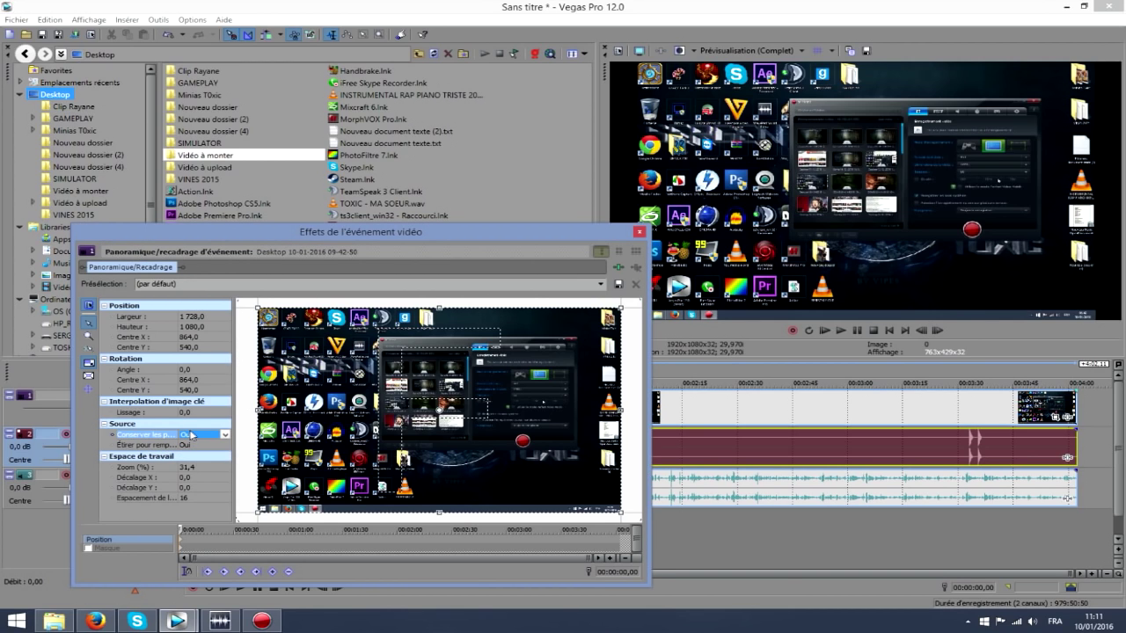
pyautogui.click(191, 435)
pyautogui.click(194, 454)
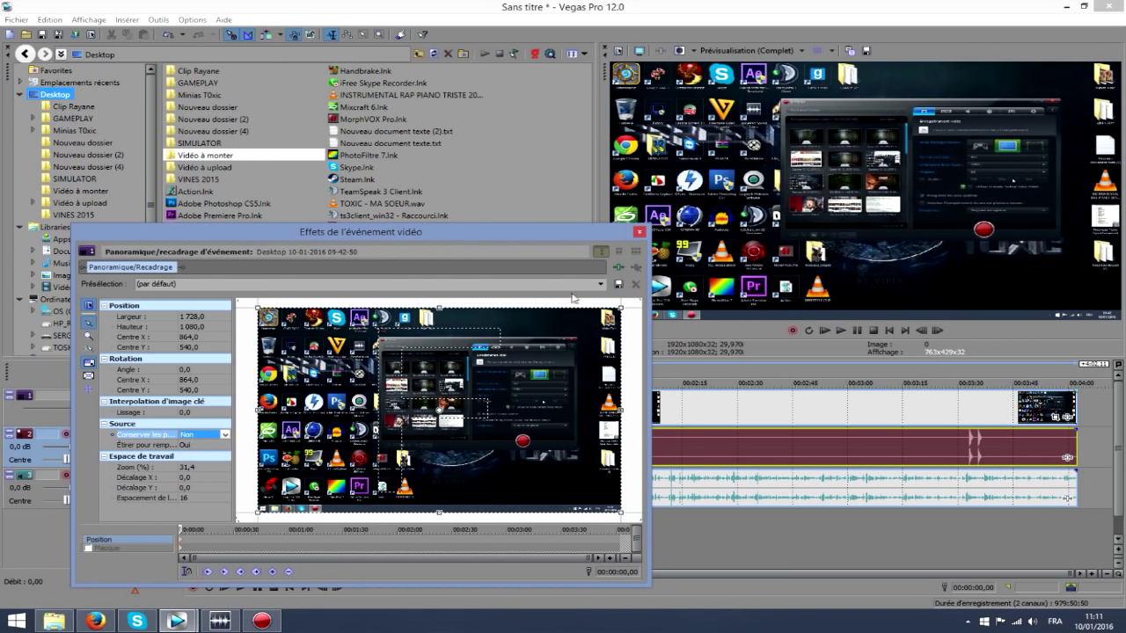
pyautogui.click(640, 232)
# Examine the system sound event on track 2 at several points along the timeline
pyautogui.scroll(2, 227, 537)
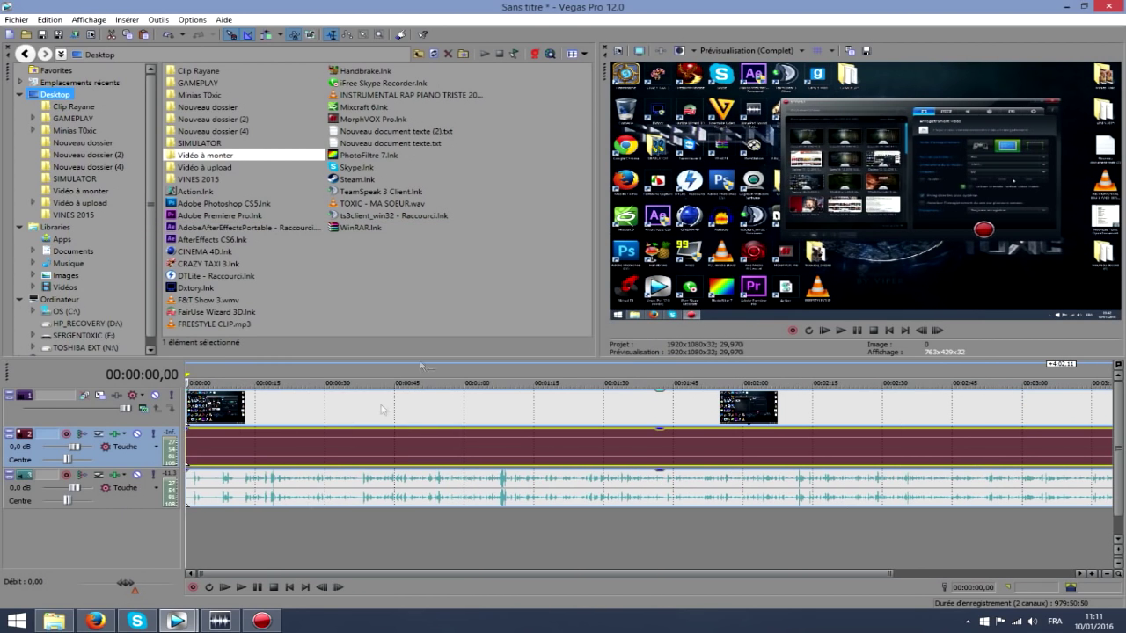
pyautogui.scroll(3, 237, 530)
pyautogui.scroll(-4, 238, 530)
pyautogui.scroll(5, 241, 529)
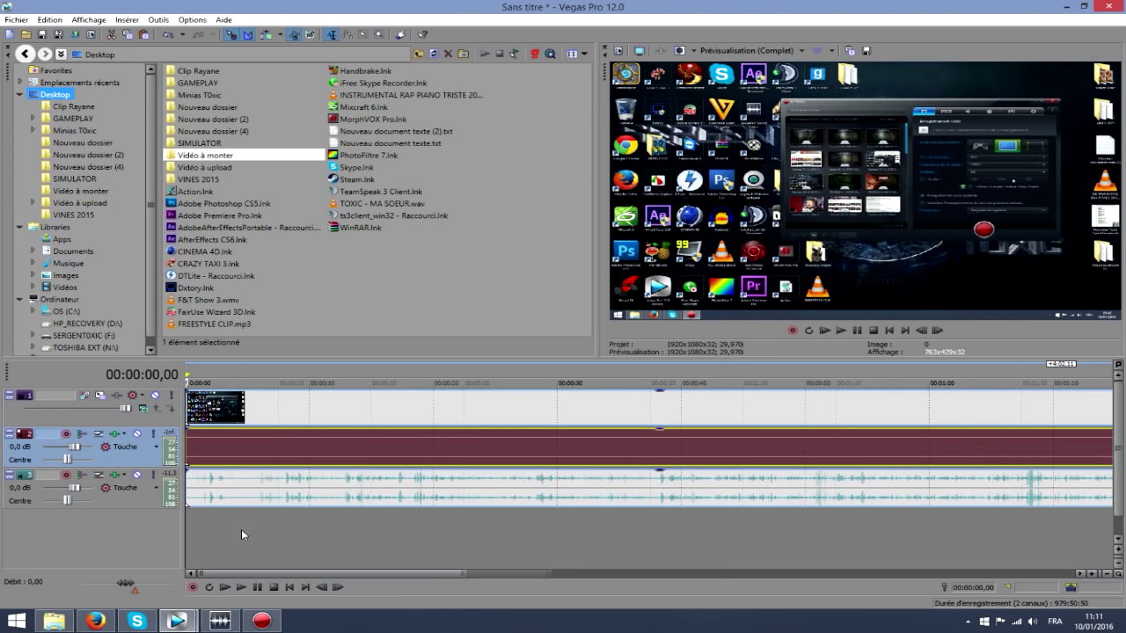
pyautogui.scroll(-5, 250, 524)
pyautogui.click(329, 446)
pyautogui.click(260, 448)
pyautogui.click(236, 448)
pyautogui.click(348, 448)
pyautogui.click(255, 448)
pyautogui.click(432, 451)
pyautogui.click(708, 453)
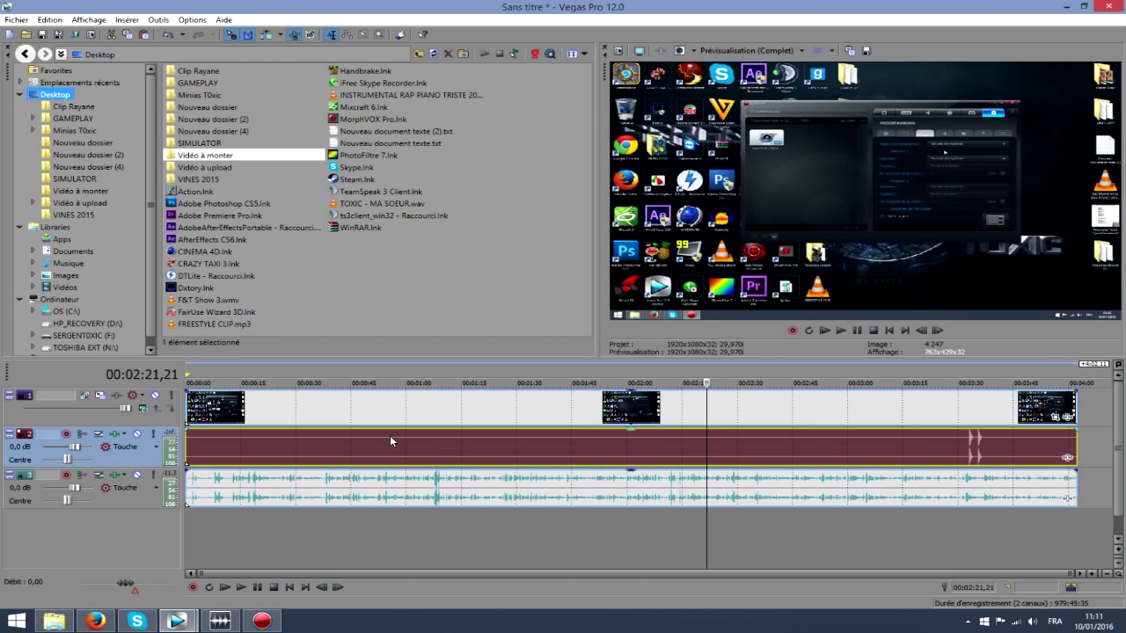
# Play the first system sound peak on track 2 from 00:03:33,00
pyautogui.click(966, 450)
pyautogui.scroll(3, 932, 466)
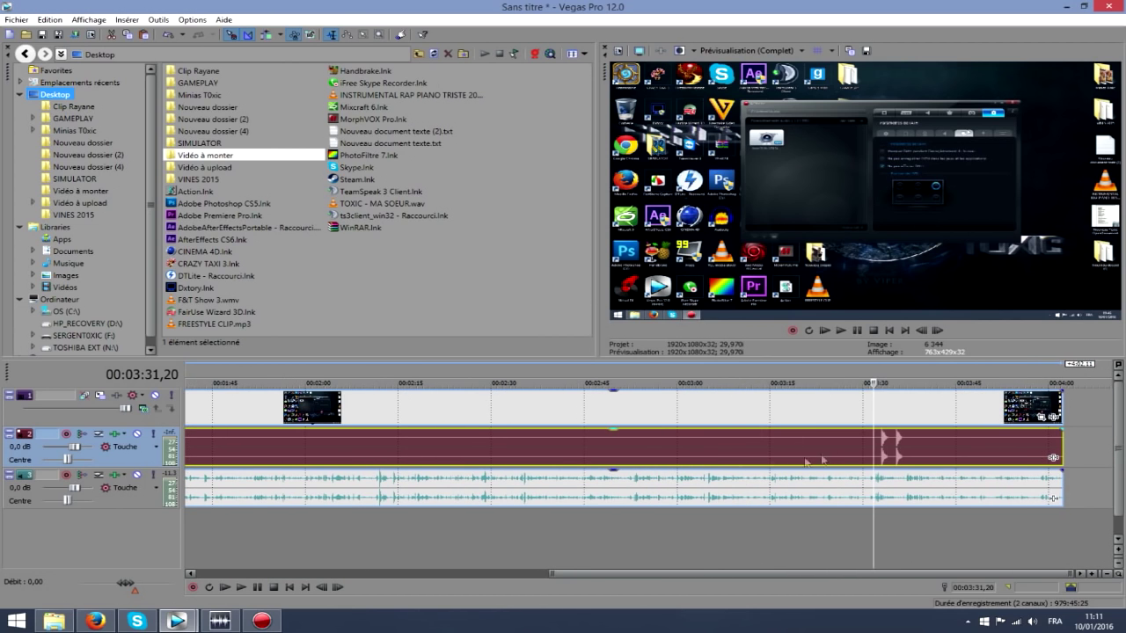
pyautogui.click(882, 445)
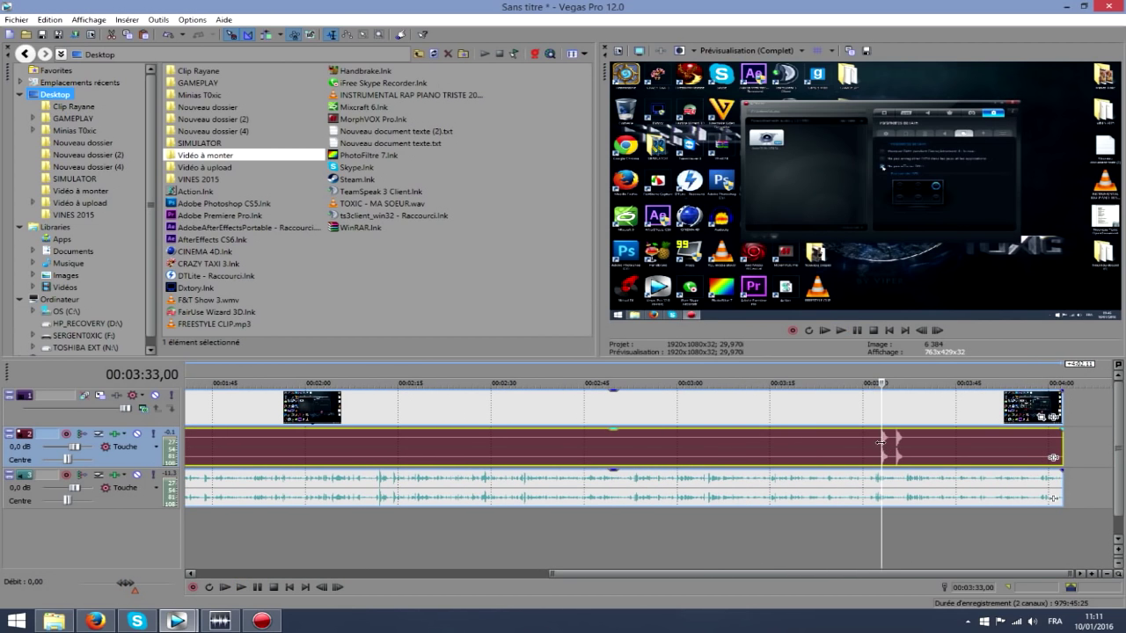
pyautogui.press('space')
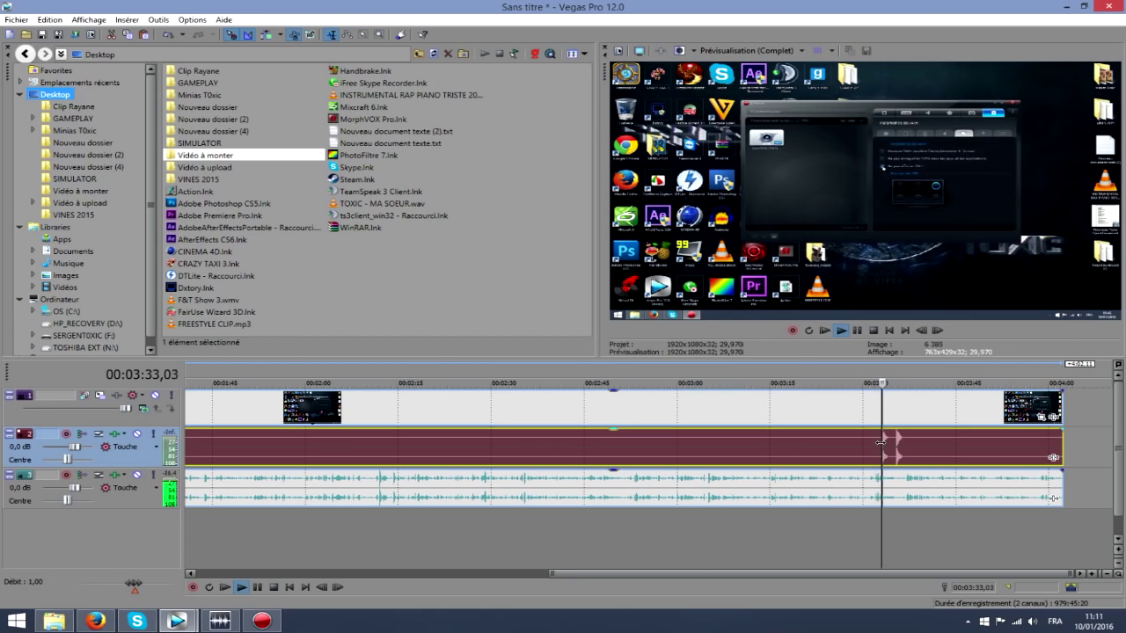
pyautogui.press('space')
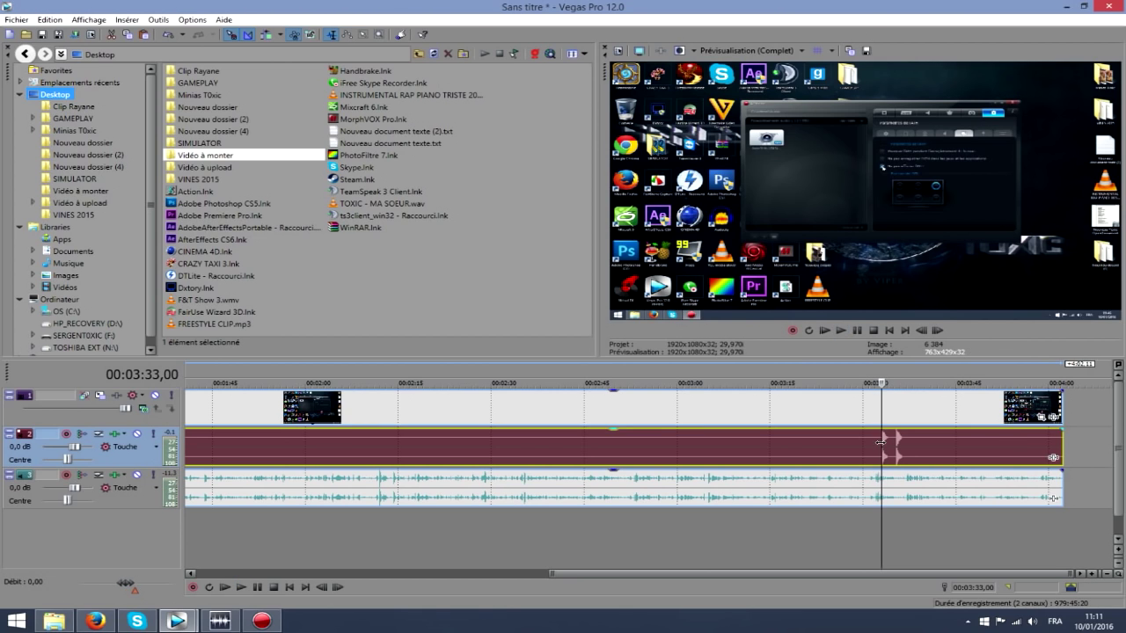
pyautogui.scroll(-3, 836, 459)
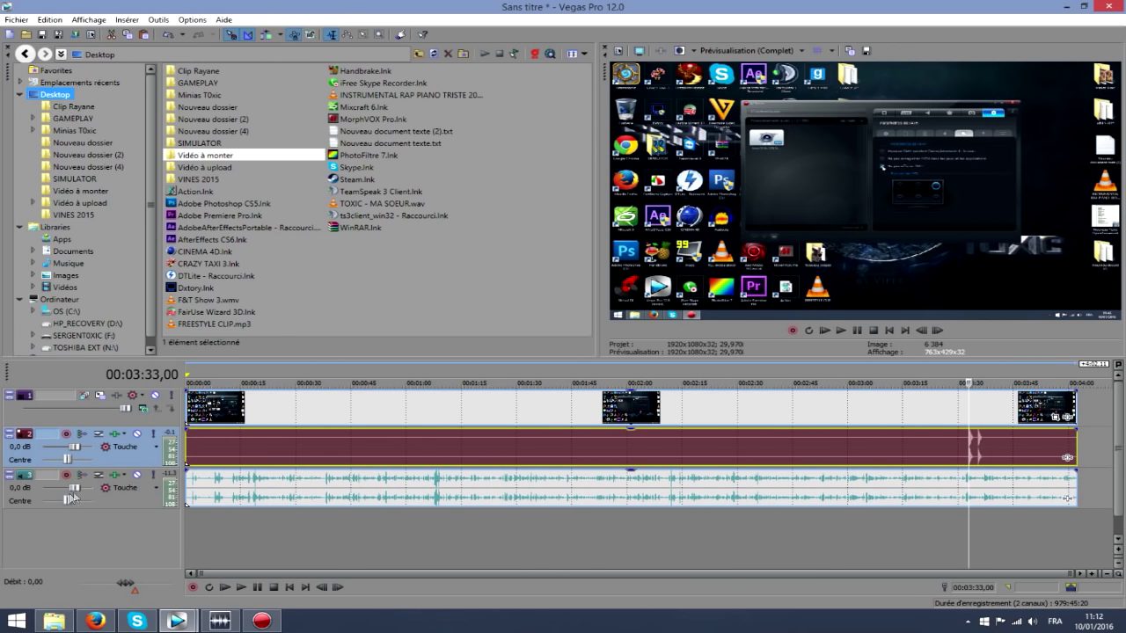
# Raise the volume of the voice audio on track 3 to 2.9 dB and play it from 00:00:25,15
pyautogui.click(279, 489)
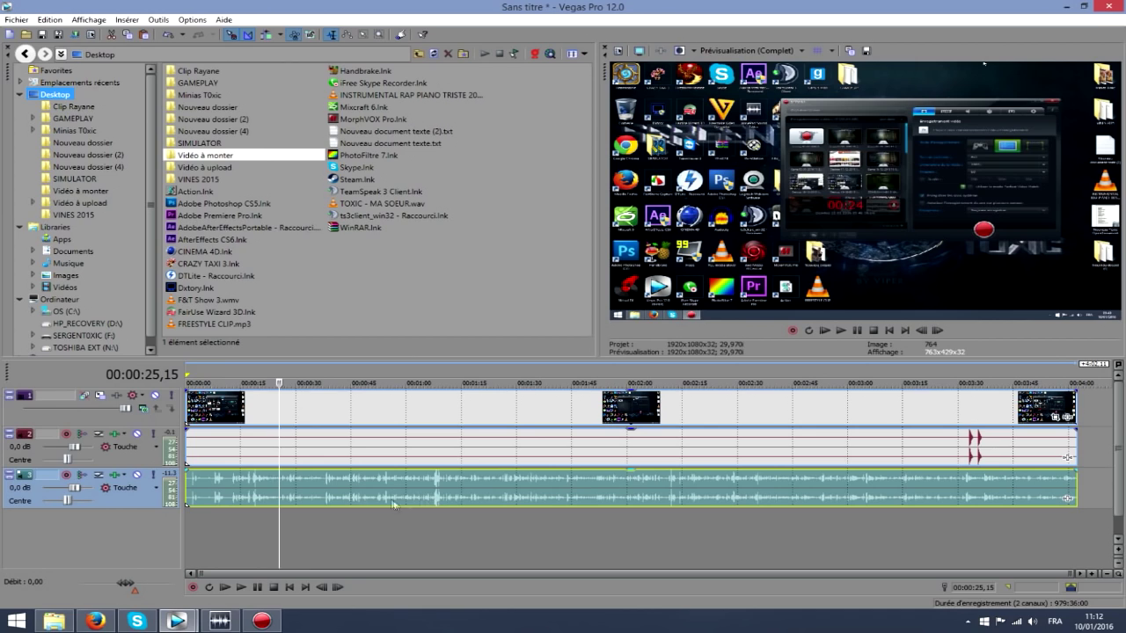
pyautogui.moveTo(73, 488); pyautogui.dragTo(90, 496)
pyautogui.moveTo(88, 494); pyautogui.dragTo(224, 515)
pyautogui.press('space')
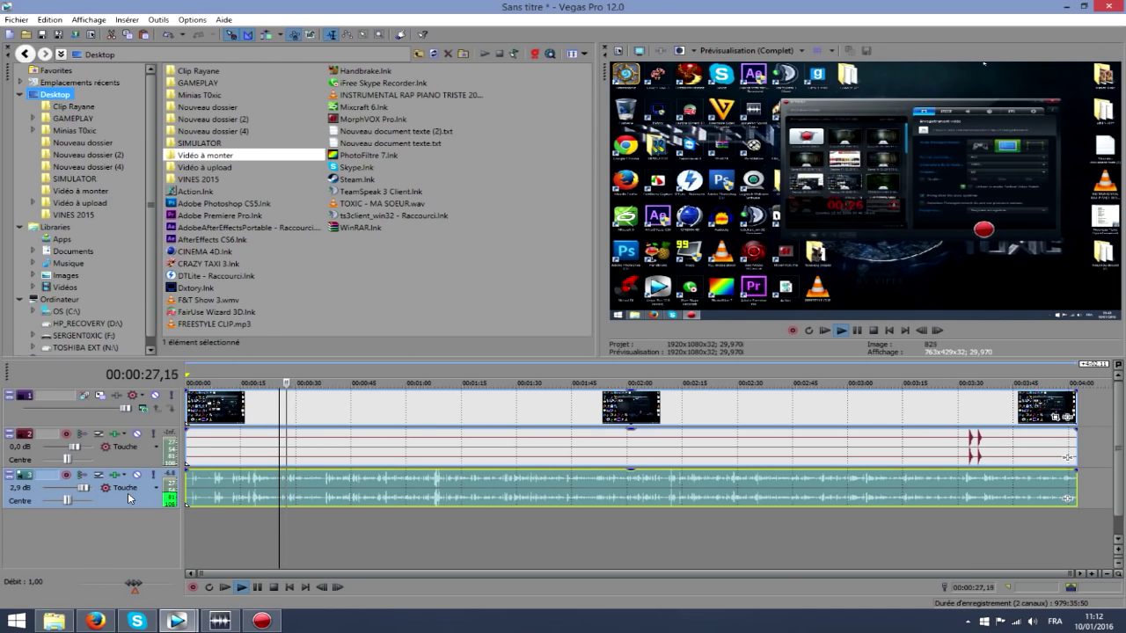
pyautogui.press('space')
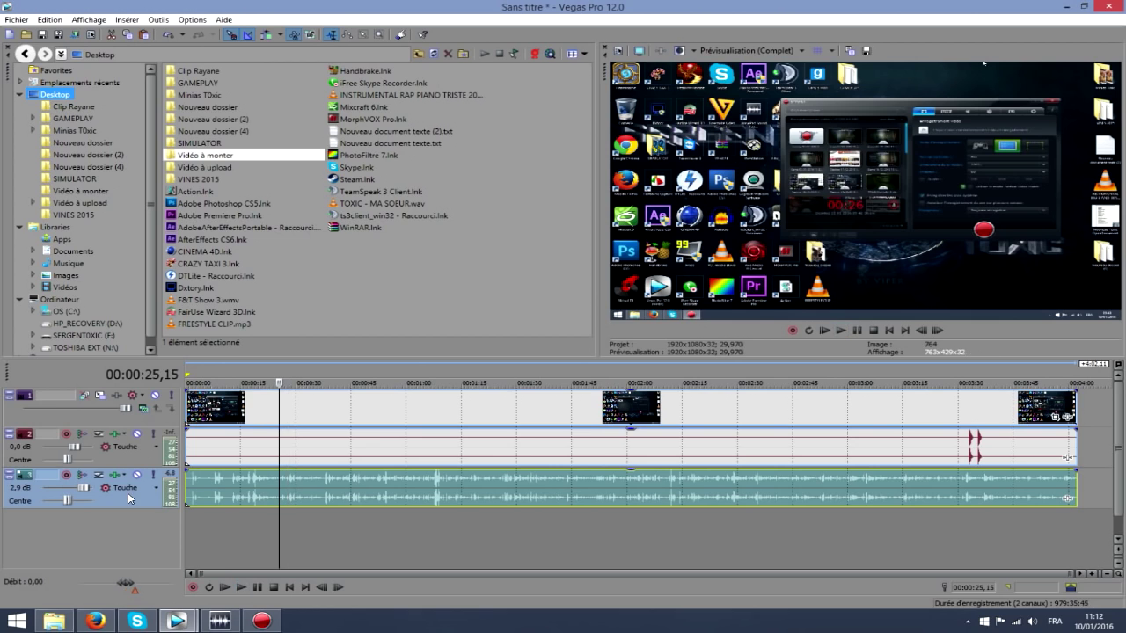
# Play the first system sound peak on track 2 from 00:03:32,17 and place the cursor at 00:03:33,01
pyautogui.click(974, 447)
pyautogui.scroll(5, 974, 447)
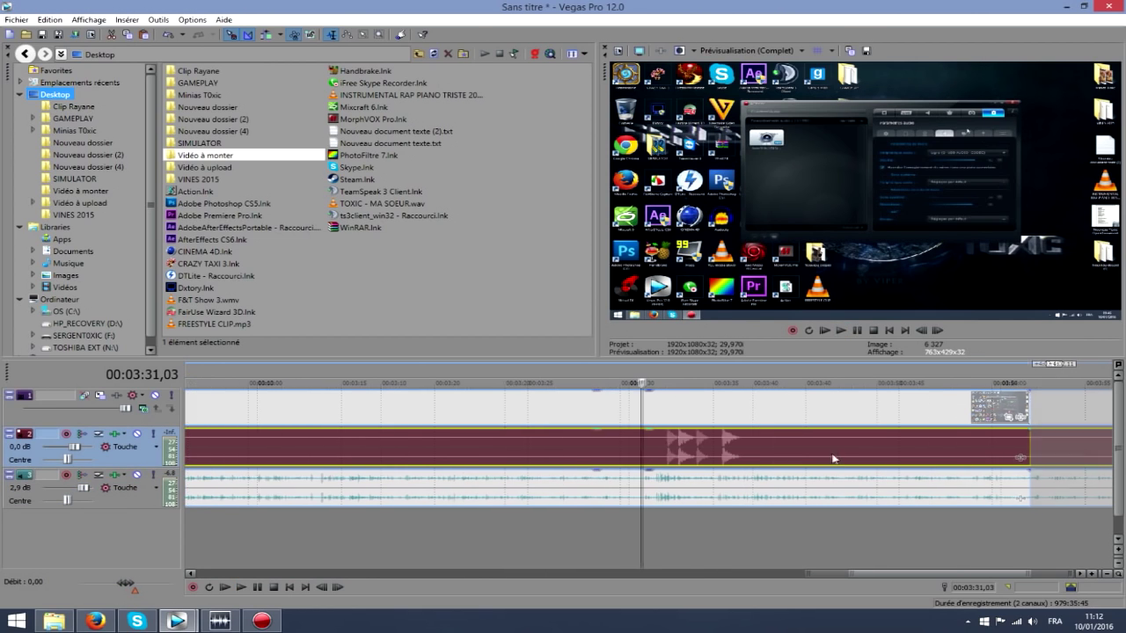
pyautogui.click(669, 439)
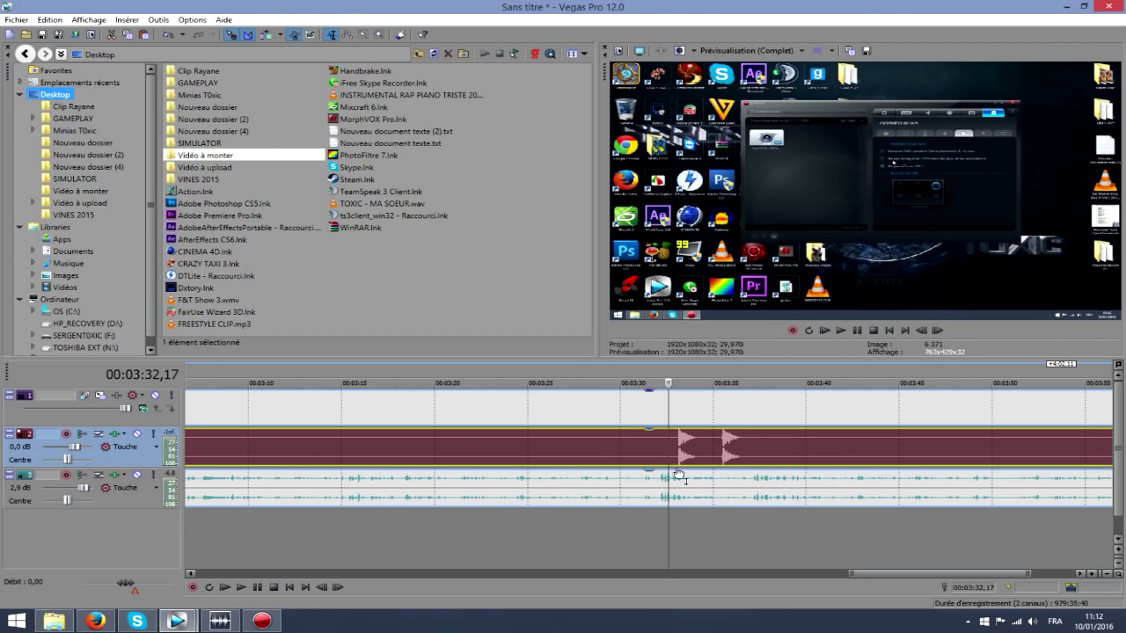
pyautogui.press('space')
pyautogui.press('space')
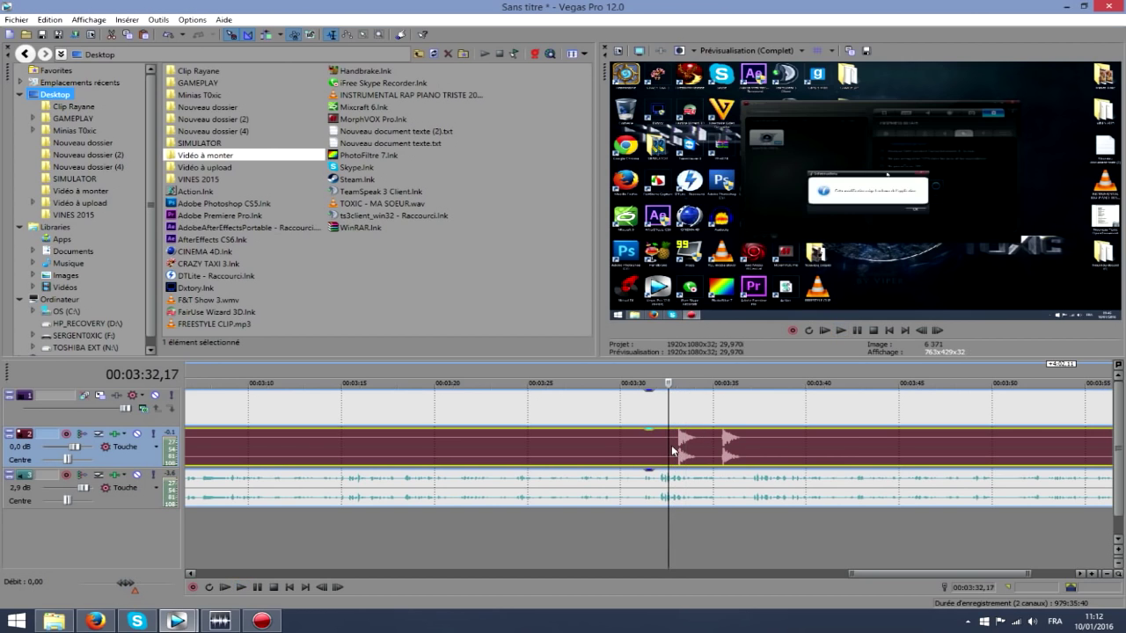
pyautogui.click(677, 459)
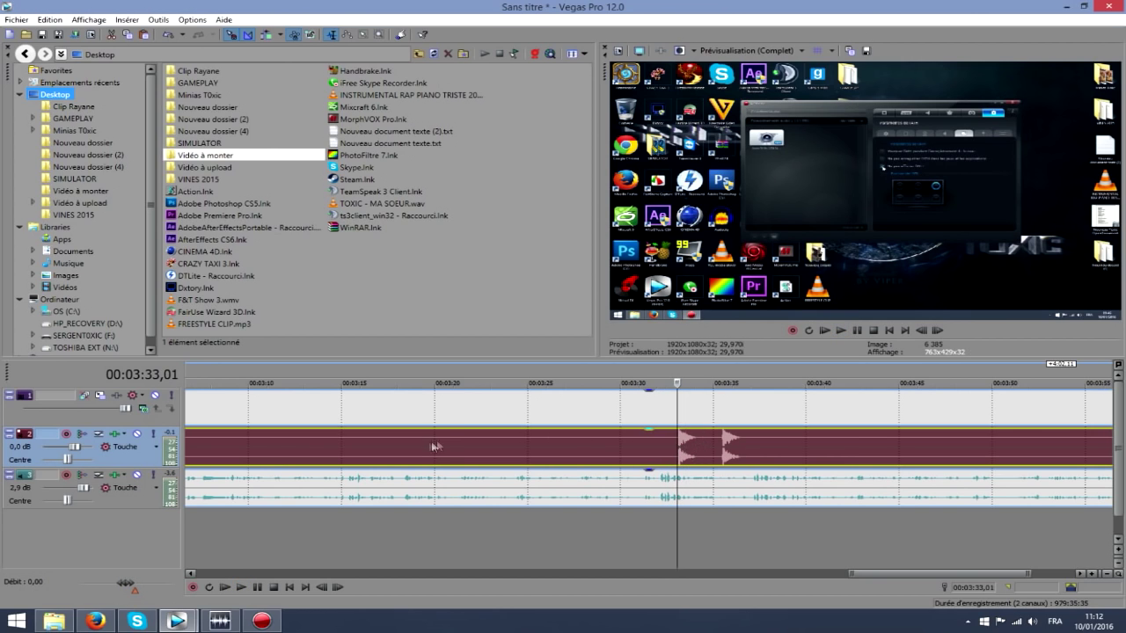
pyautogui.scroll(-5, 453, 452)
pyautogui.scroll(6, 571, 446)
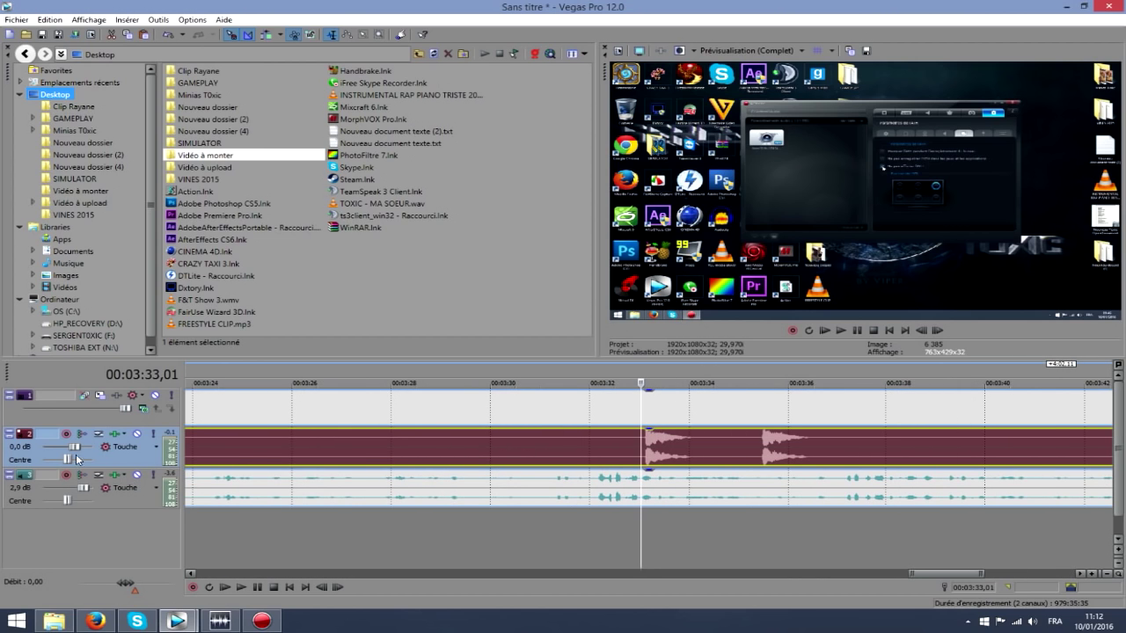
# Lower the volume of the system sound on track 2 to -24.3 dB and play the first peak
pyautogui.moveTo(75, 447); pyautogui.dragTo(62, 450)
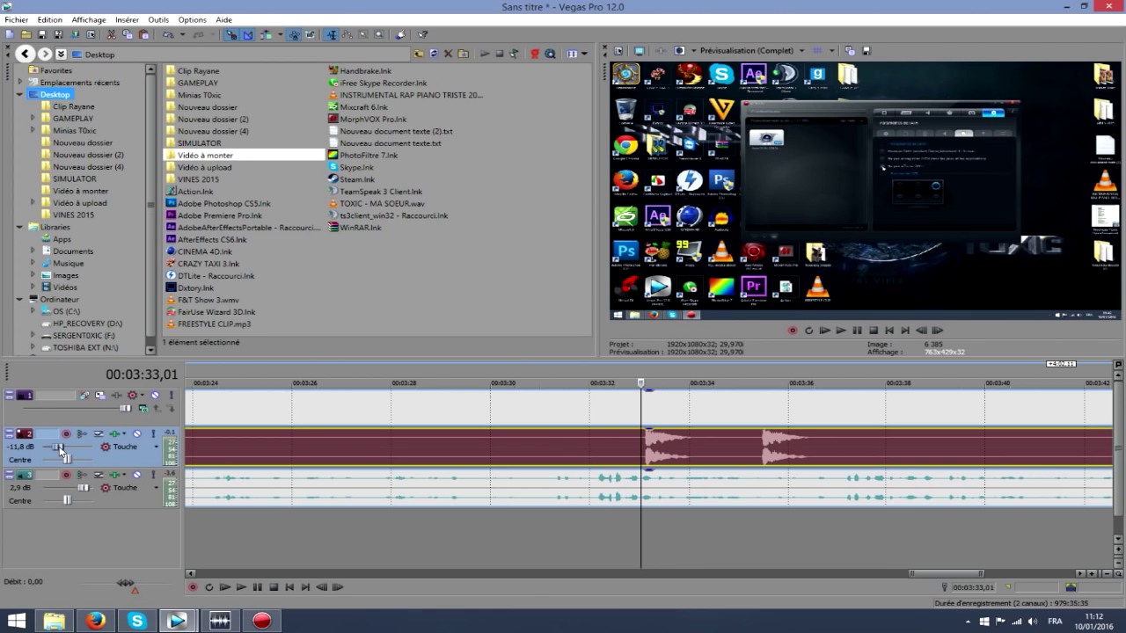
pyautogui.click(649, 434)
pyautogui.press('space')
pyautogui.press('space')
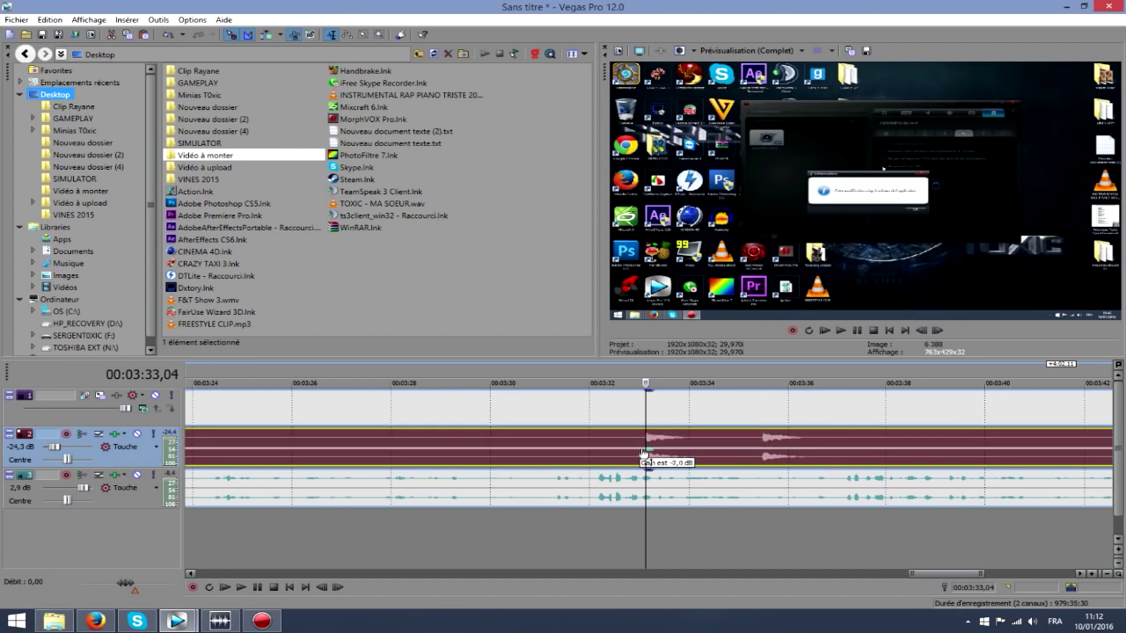
# Lower the gain of the system sound event on track 2 to -9.2 dB, playing it to check the level
pyautogui.moveTo(652, 435); pyautogui.dragTo(648, 460)
pyautogui.press('space')
pyautogui.press('space')
pyautogui.press('space')
pyautogui.press('space')
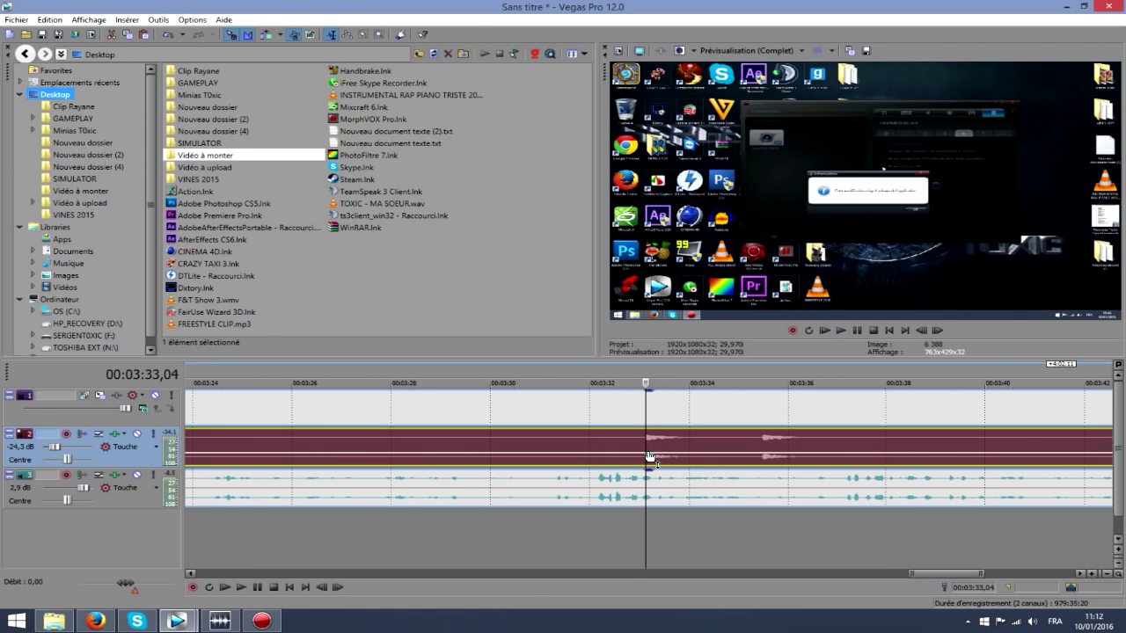
pyautogui.moveTo(650, 458); pyautogui.dragTo(652, 456)
pyautogui.press('space')
pyautogui.press('space')
pyautogui.press('space')
pyautogui.press('space')
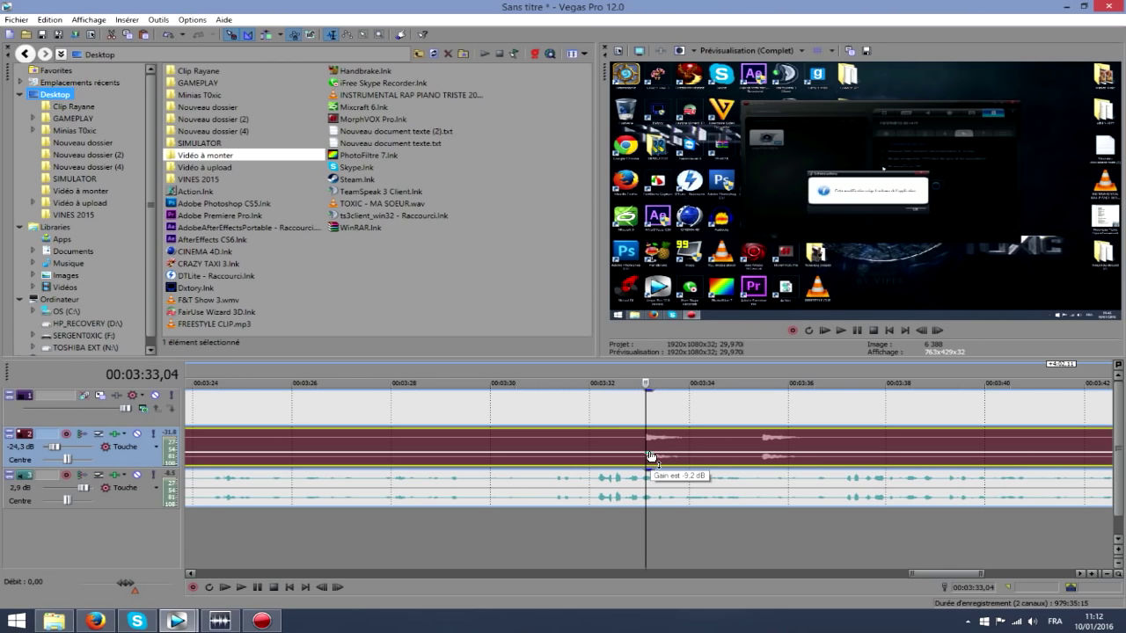
# Play both system sound peaks from 00:03:33,04 to check their level against the voice
pyautogui.press('space')
pyautogui.press('space')
pyautogui.press('space')
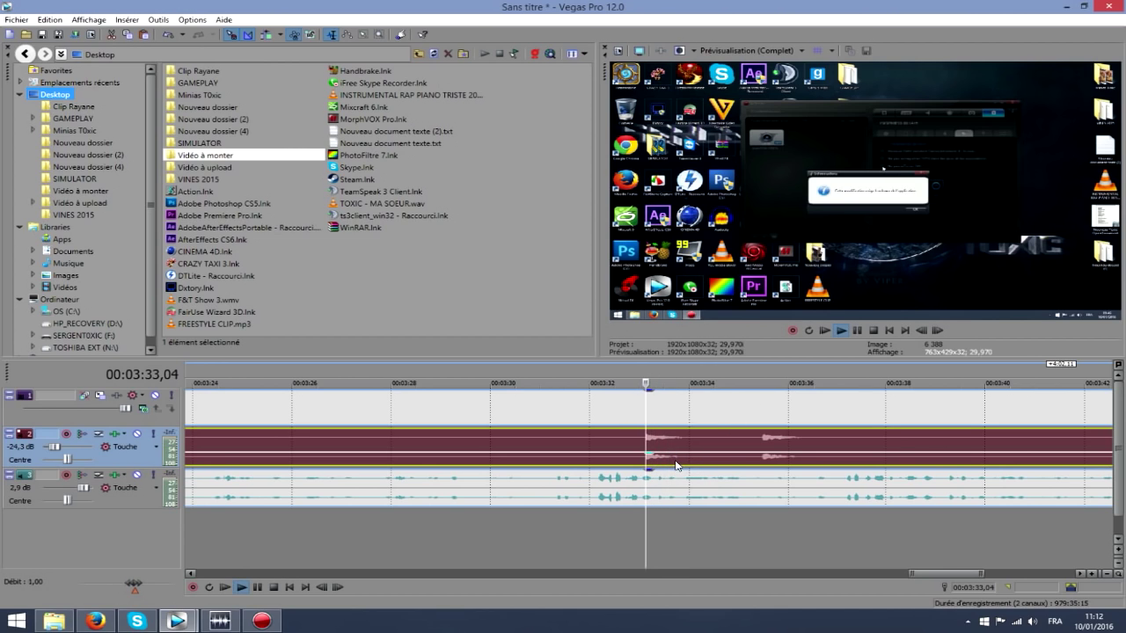
pyautogui.press('space')
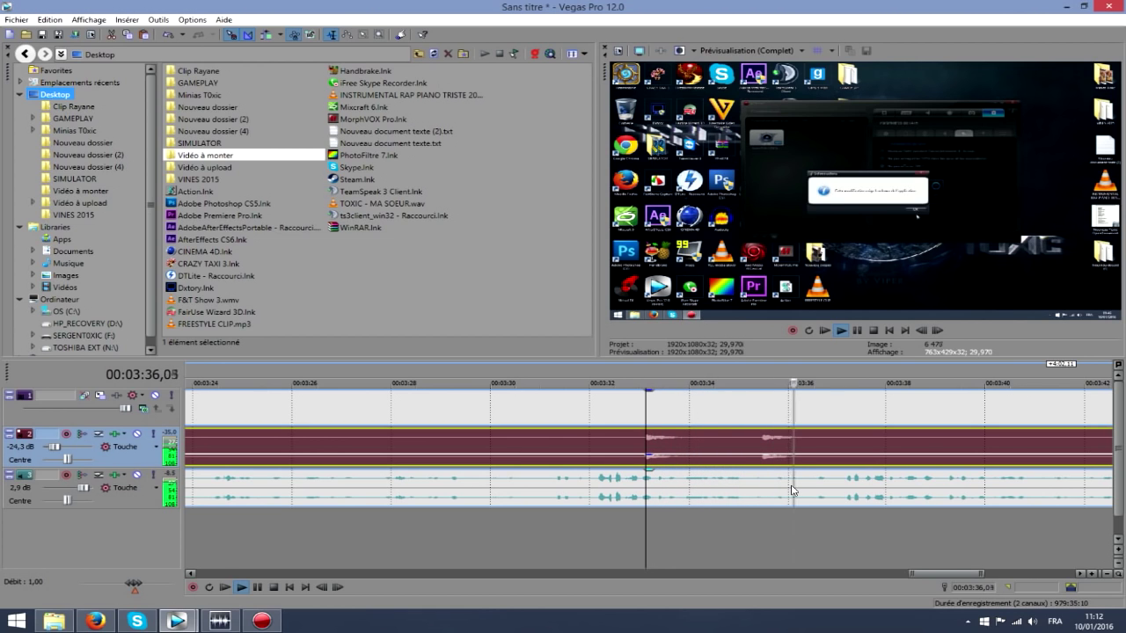
pyautogui.press('space')
pyautogui.press('space')
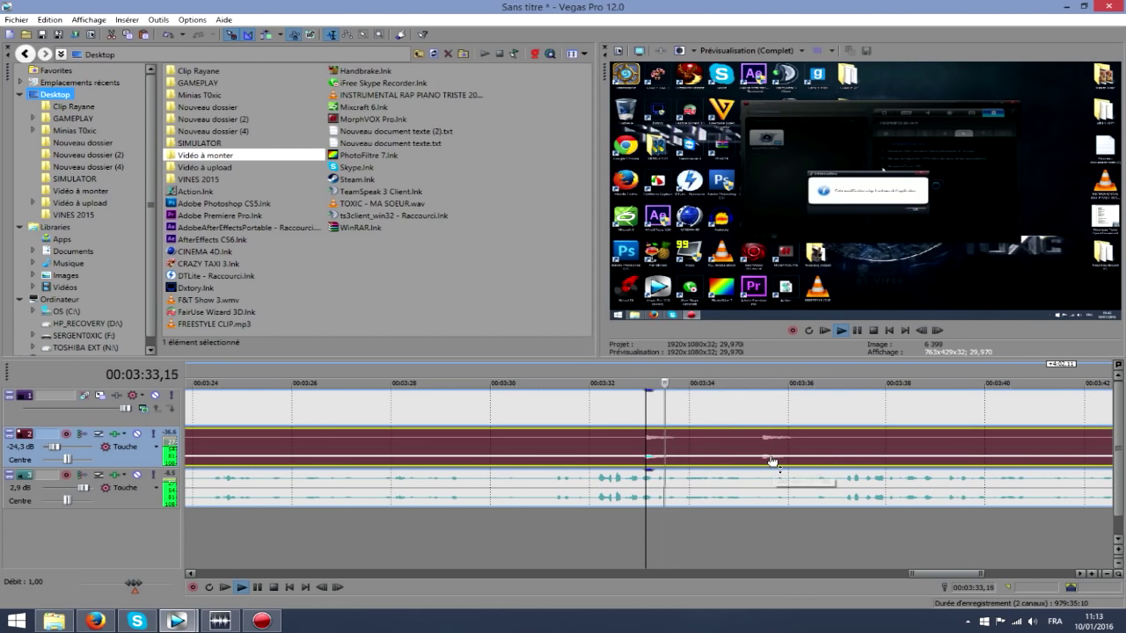
pyautogui.press('space')
# Raise the volume of the voice audio on track 3 to 4.1 dB and play the result
pyautogui.scroll(-10, 562, 512)
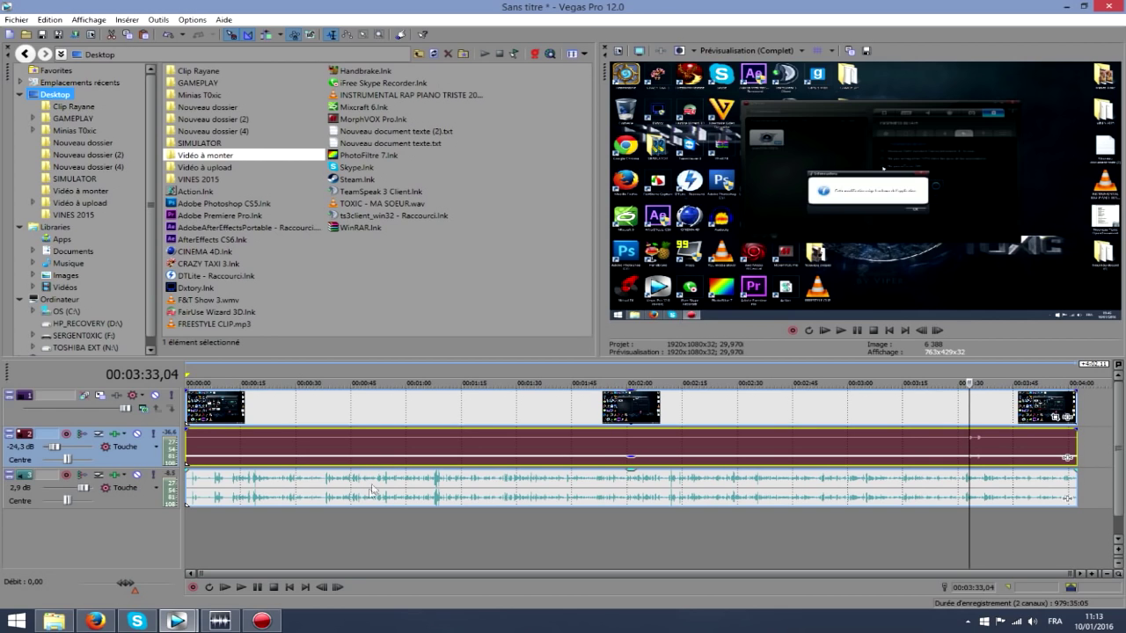
pyautogui.moveTo(82, 487); pyautogui.dragTo(85, 487)
pyautogui.press('space')
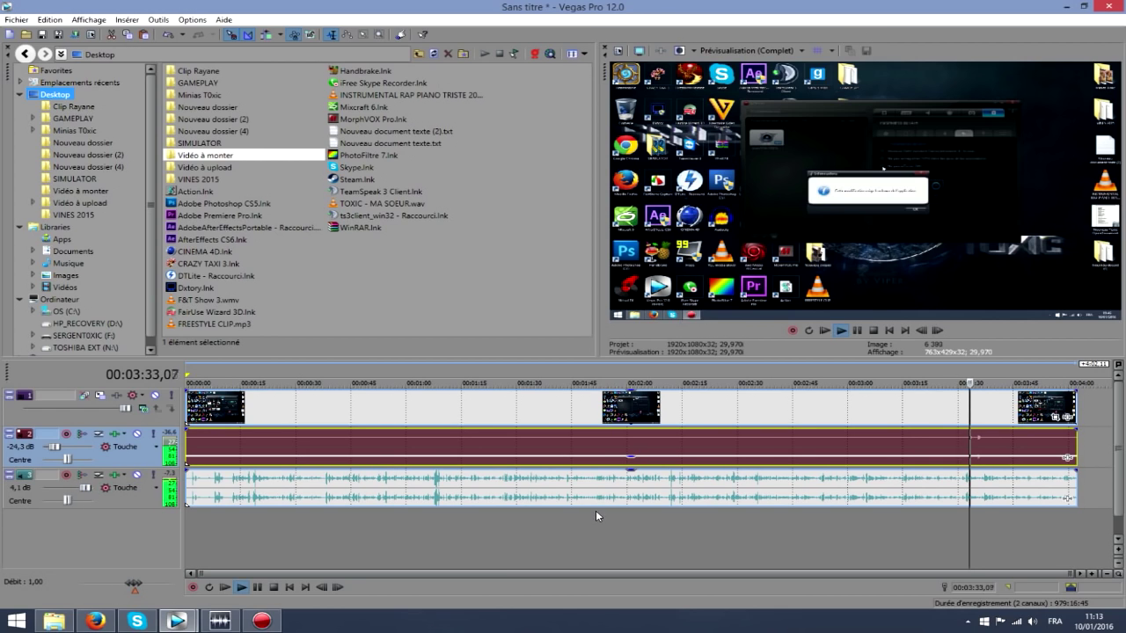
pyautogui.press('space')
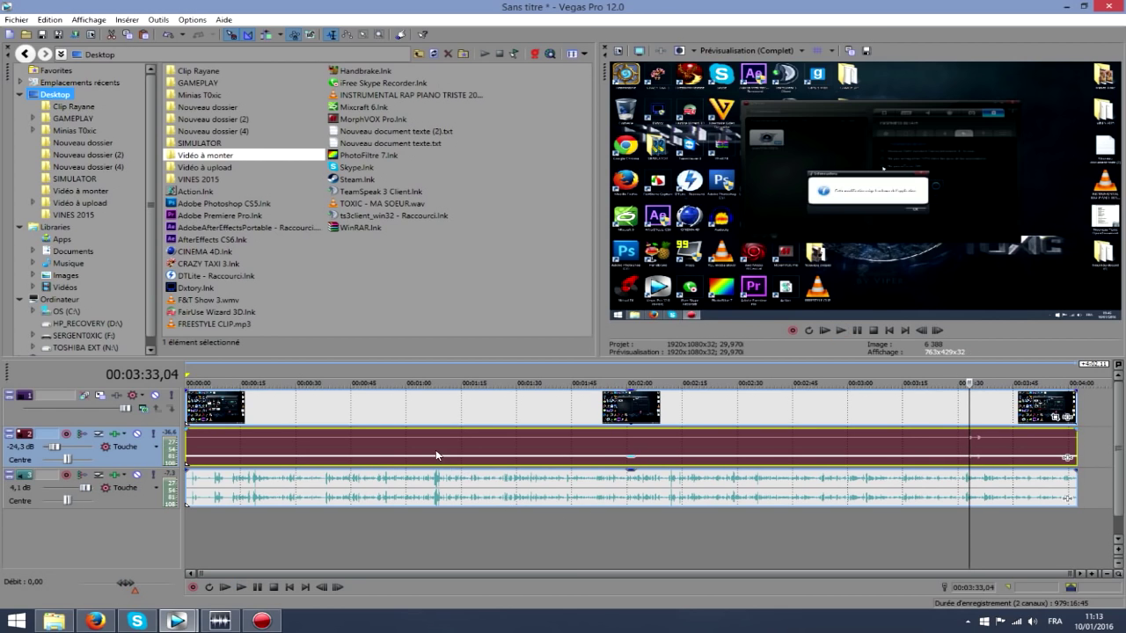
# Select the recording's events on all three tracks and move them about 29 seconds later on the timeline
pyautogui.click(260, 420)
pyautogui.click(293, 508)
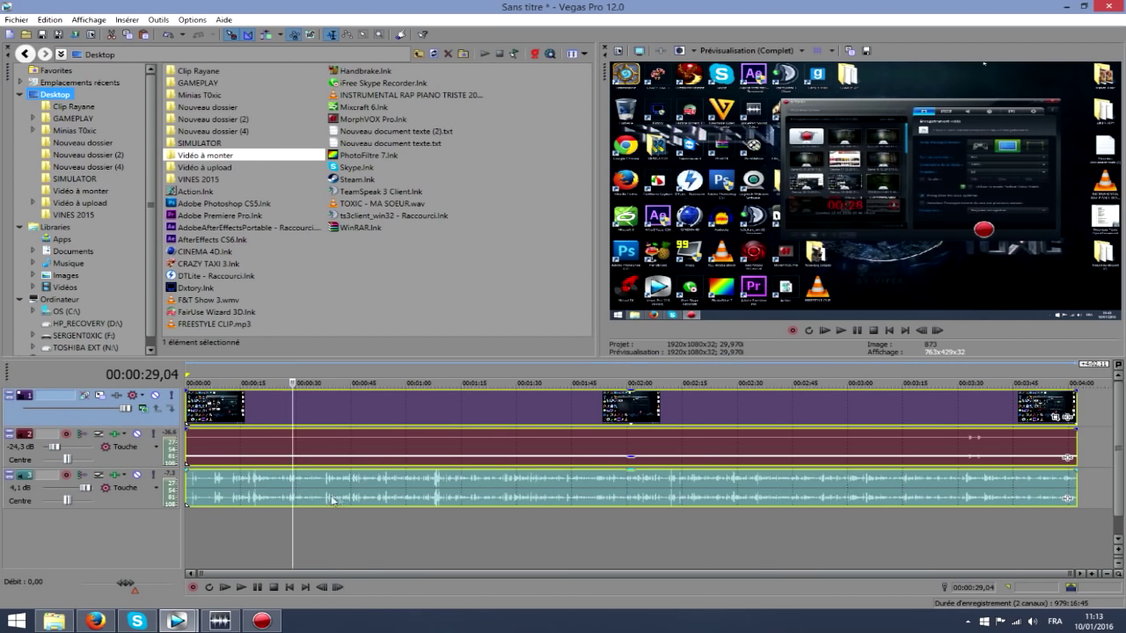
pyautogui.moveTo(330, 498); pyautogui.dragTo(437, 498)
pyautogui.click(266, 469)
# Add the SERGENT TOXIC intro video from the desktop's GAMEPLAY\INTRO folder to the start of the timeline
pyautogui.click(55, 621)
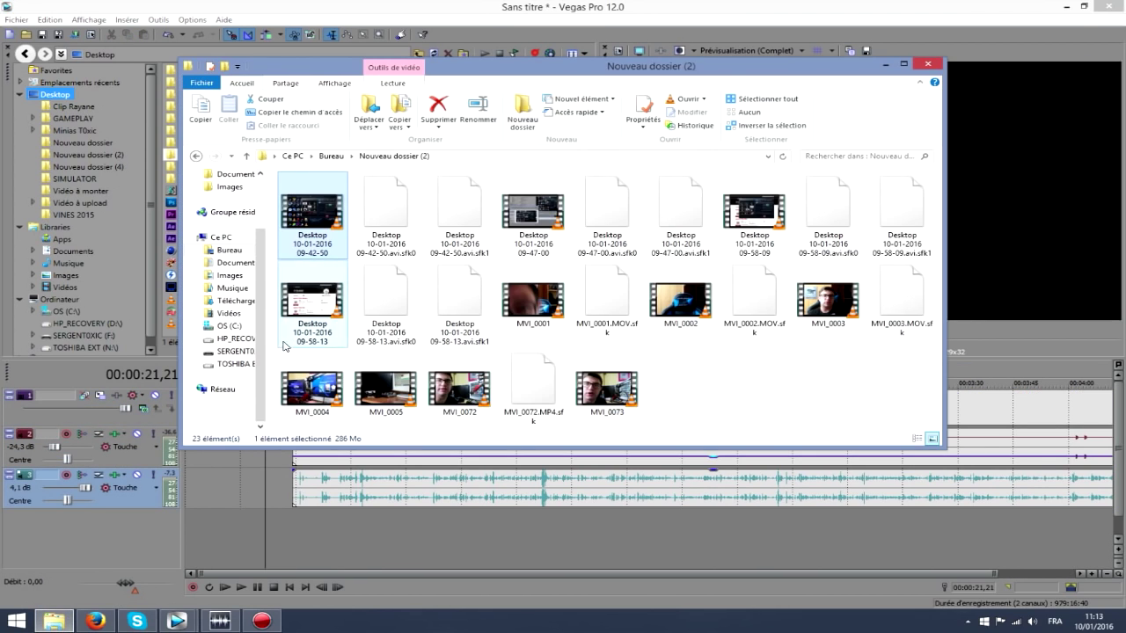
pyautogui.click(220, 237)
pyautogui.click(229, 250)
pyautogui.doubleClick(307, 206)
pyautogui.doubleClick(324, 230)
pyautogui.scroll(-10, 516, 391)
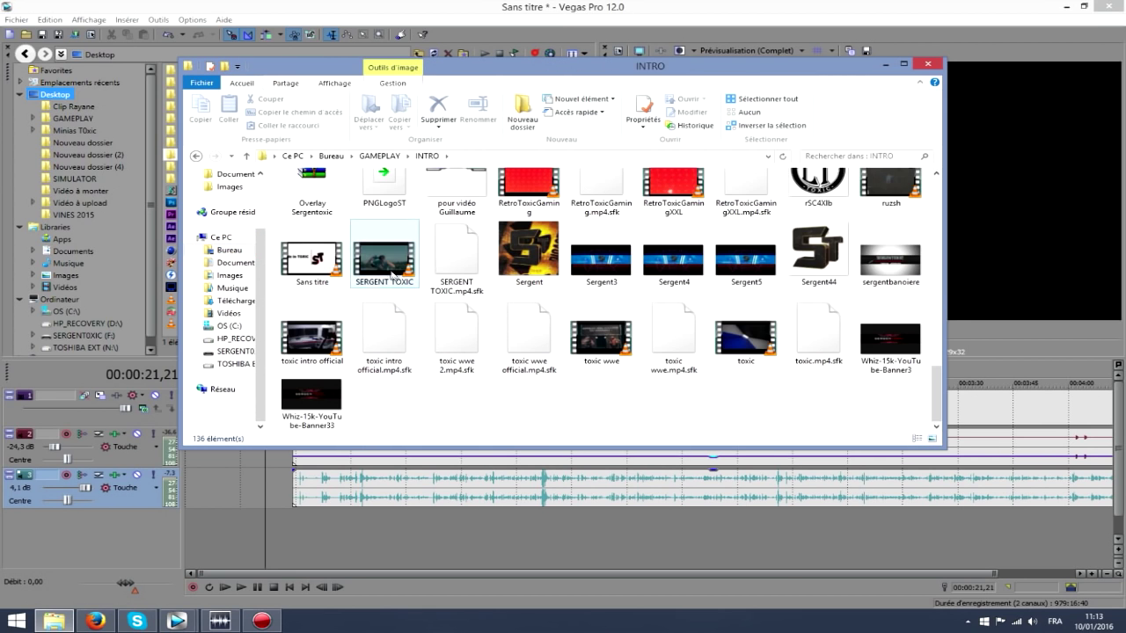
pyautogui.moveTo(383, 260); pyautogui.dragTo(206, 464)
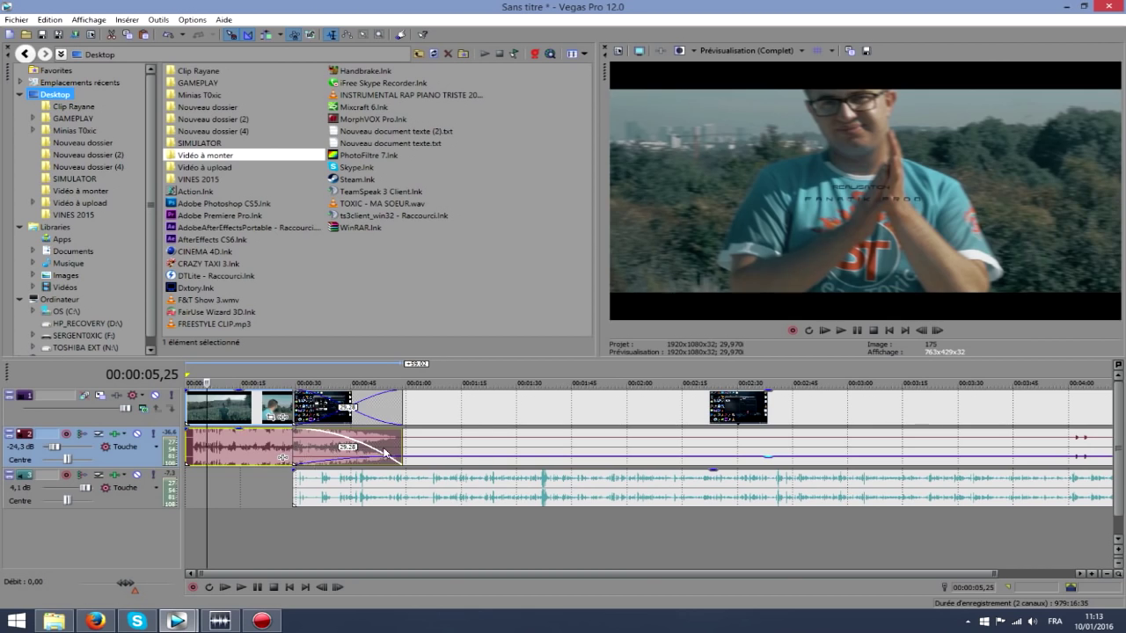
# Move the recording's events on all three tracks so they start directly after the intro clip
pyautogui.click(452, 457)
pyautogui.moveTo(476, 413); pyautogui.dragTo(583, 413)
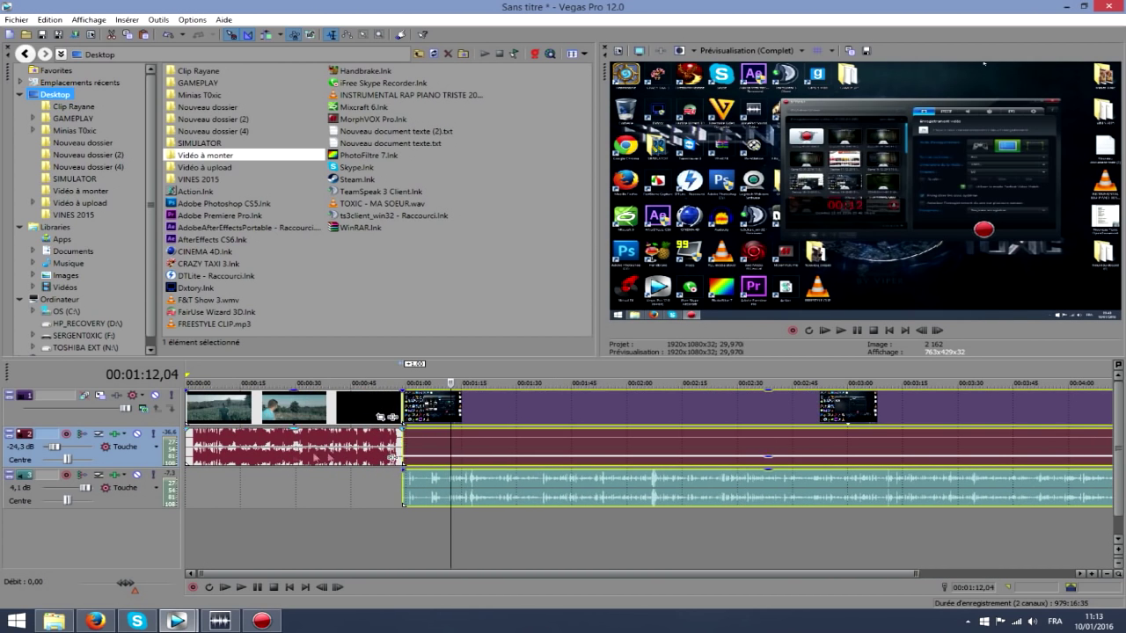
# Play back the intro audio, the join with the recording and the later part of the voice audio on track 3
pyautogui.click(278, 454)
pyautogui.press('space')
pyautogui.press('space')
pyautogui.click(408, 482)
pyautogui.scroll(-2, 556, 525)
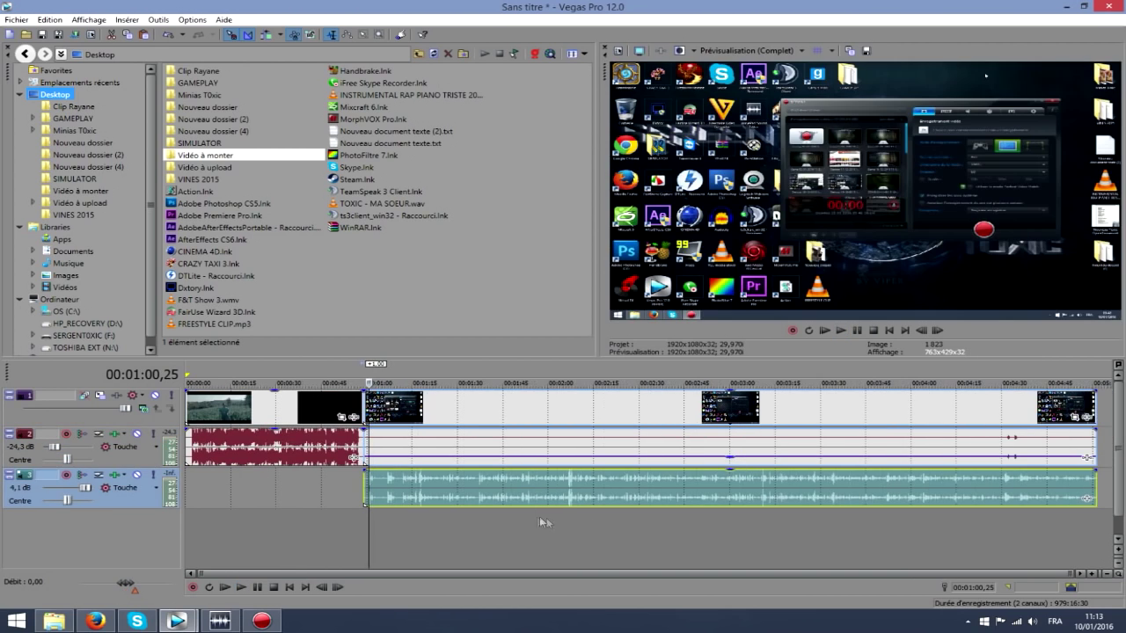
pyautogui.moveTo(479, 474); pyautogui.dragTo(624, 515)
pyautogui.moveTo(516, 498); pyautogui.dragTo(924, 482)
pyautogui.moveTo(990, 475); pyautogui.dragTo(967, 489)
pyautogui.press('space')
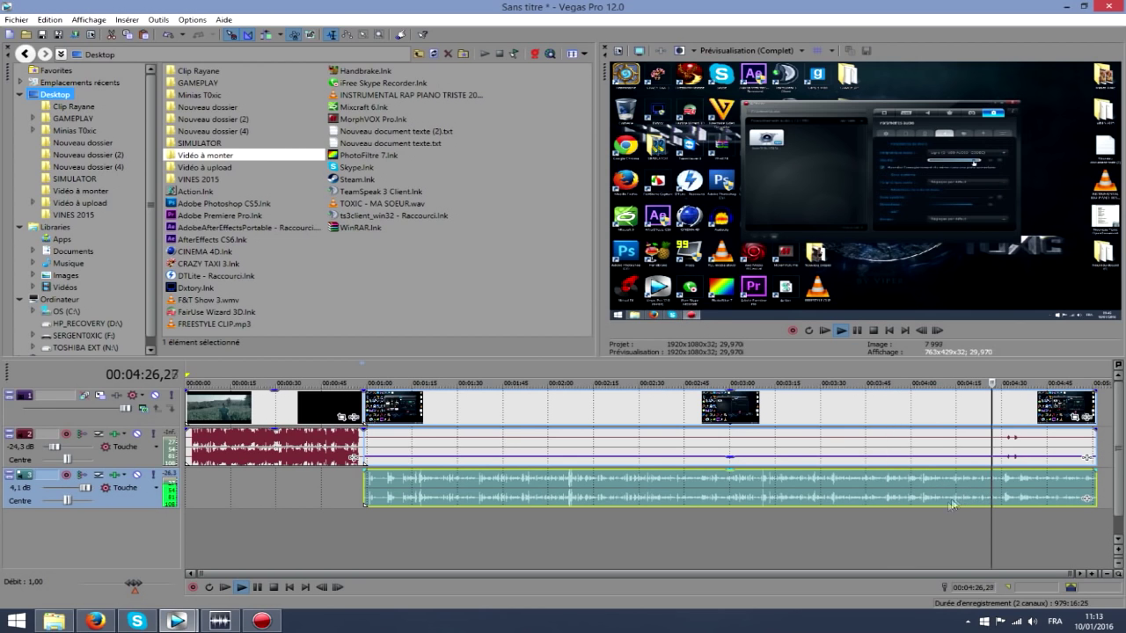
# Locate the end of the recording around 00:04:59 and play its final seconds to find the cut point
pyautogui.press('Return')
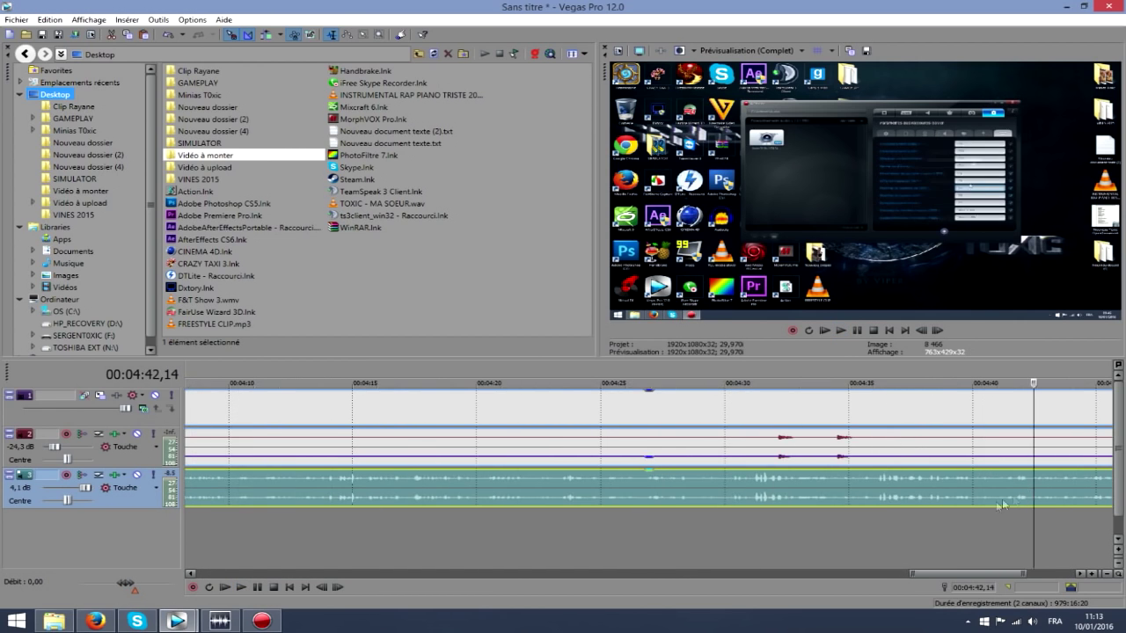
pyautogui.click(1087, 479)
pyautogui.scroll(3, 1087, 480)
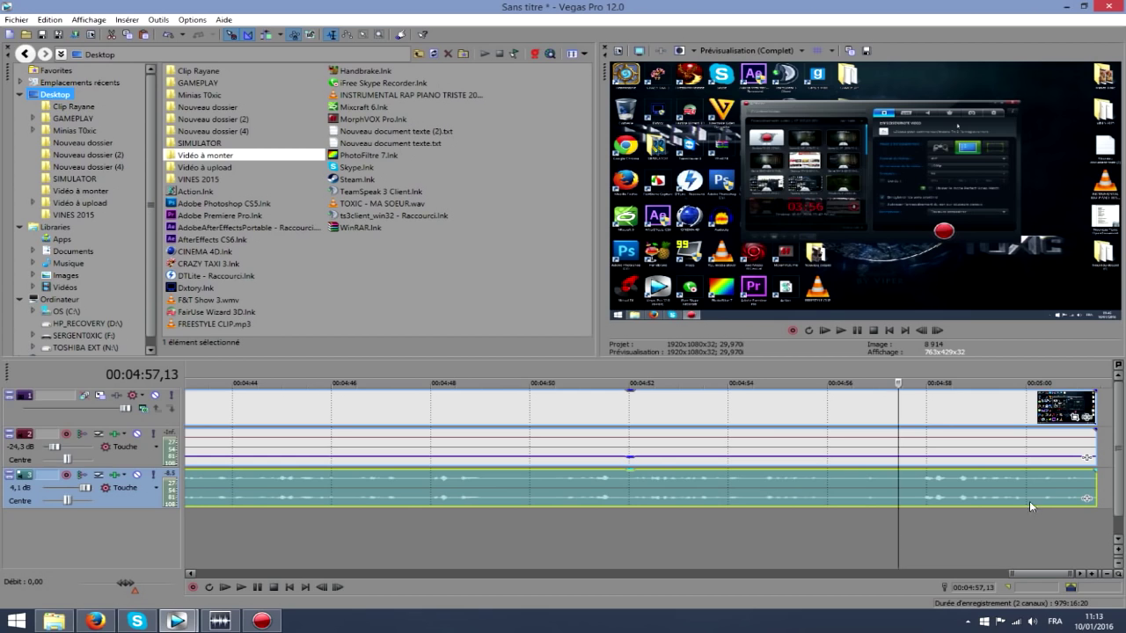
pyautogui.click(1041, 447)
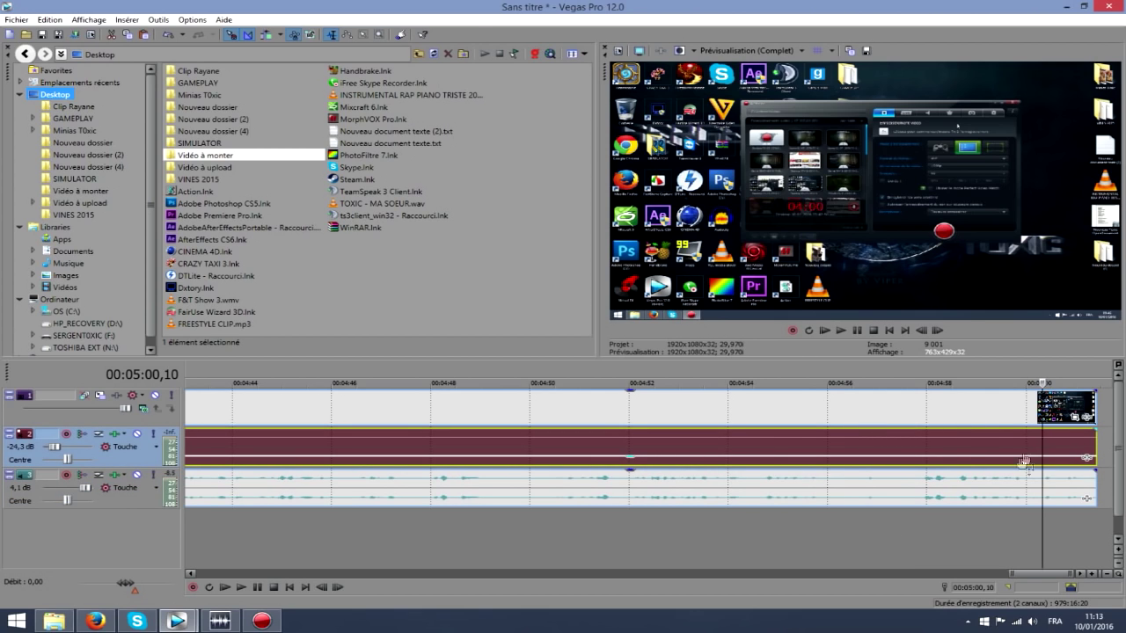
pyautogui.scroll(2, 1022, 502)
pyautogui.click(1017, 503)
pyautogui.click(929, 495)
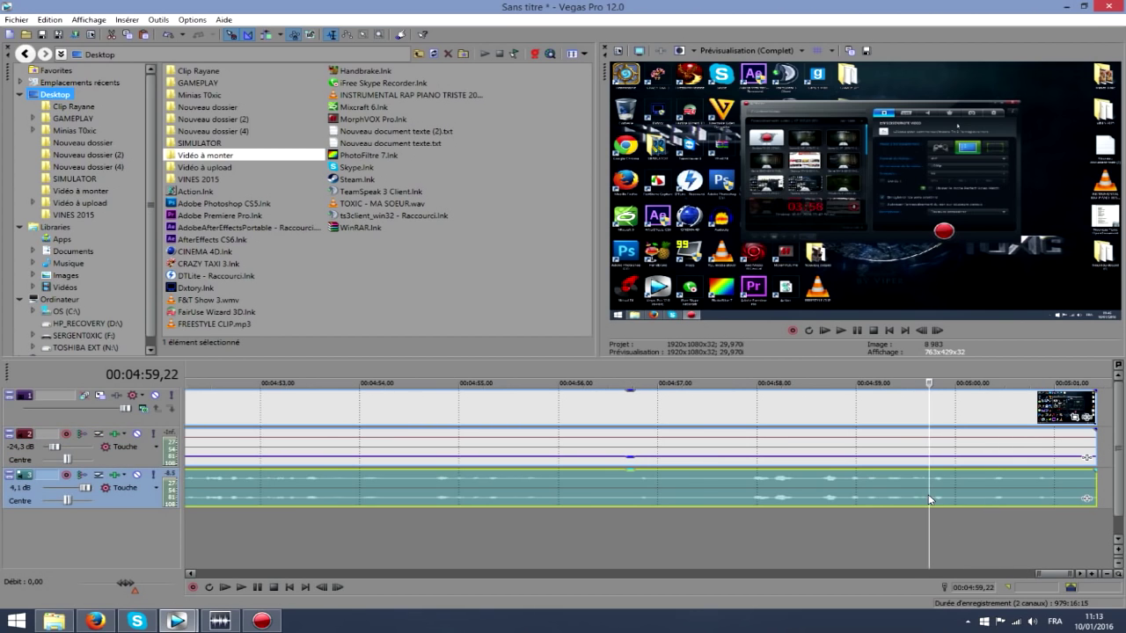
pyautogui.press('space')
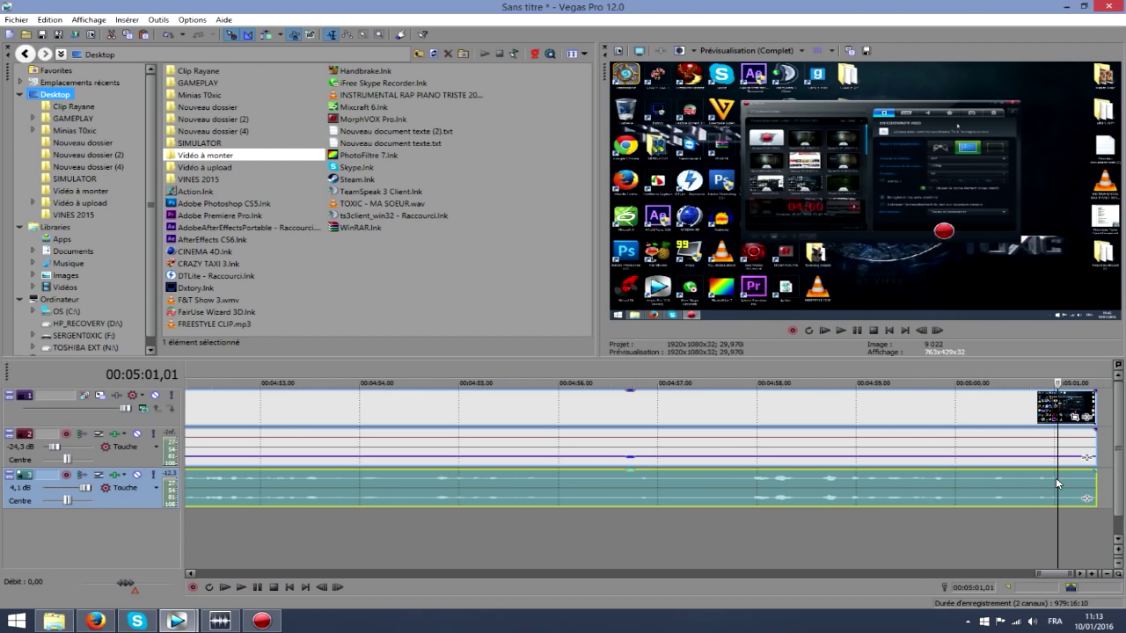
# Trim the recording's end by 9 frames on all three tracks, and add a video fade-out and a 16-frame voice fade-out
pyautogui.click(1067, 478)
pyautogui.hotkey('ctrl', 'a')
pyautogui.moveTo(1095, 398); pyautogui.dragTo(1009, 398)
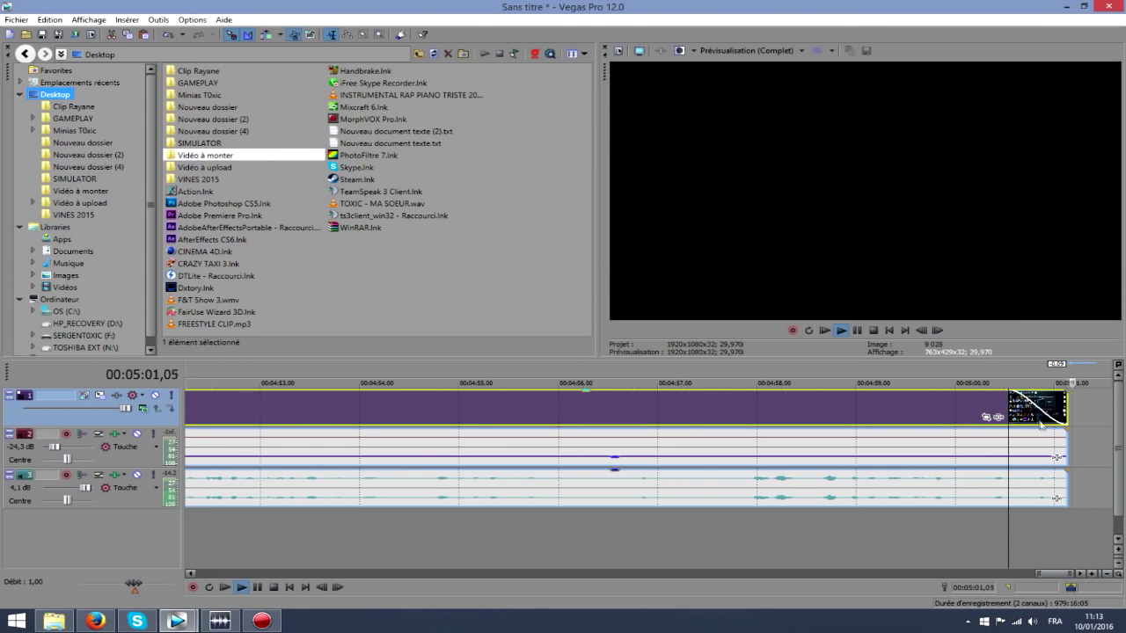
pyautogui.moveTo(1067, 469); pyautogui.dragTo(1017, 471)
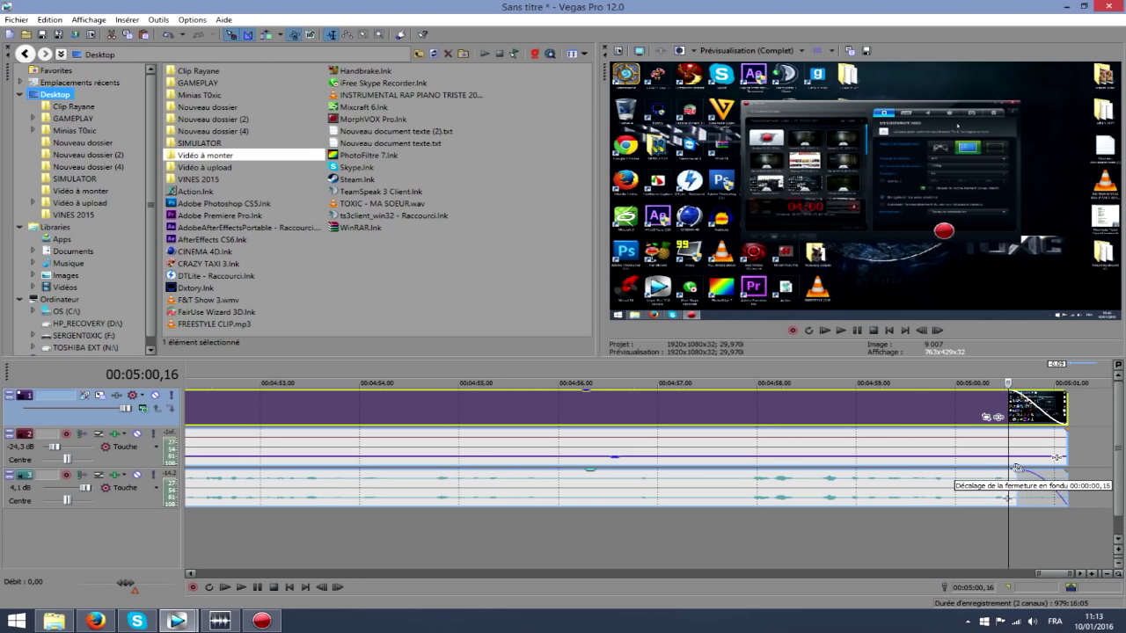
pyautogui.press('space')
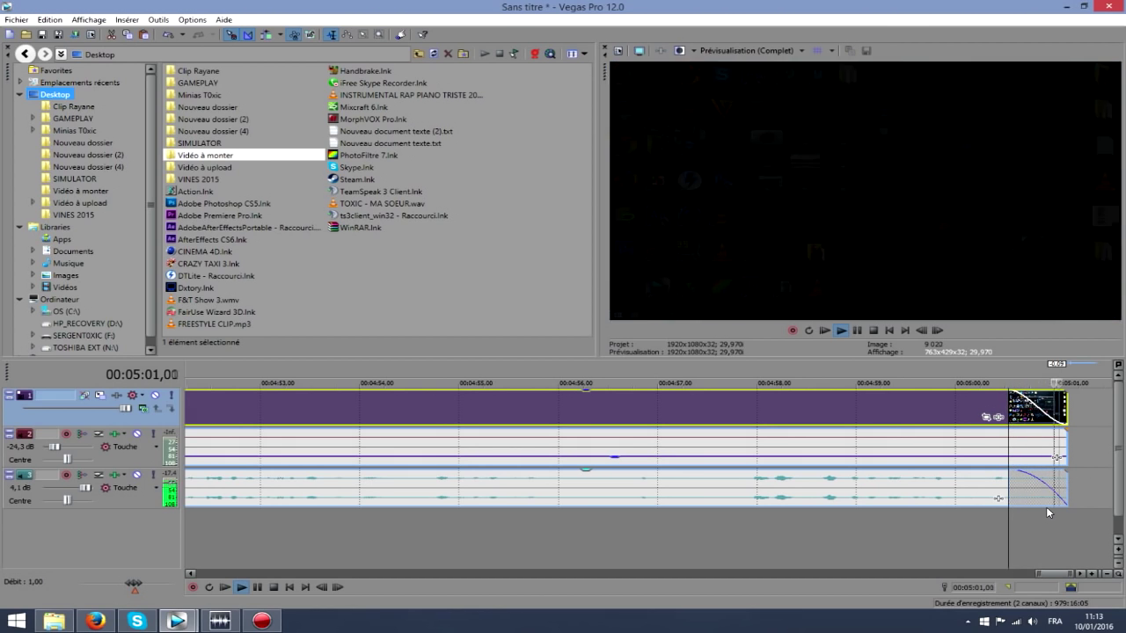
pyautogui.scroll(-10, 492, 456)
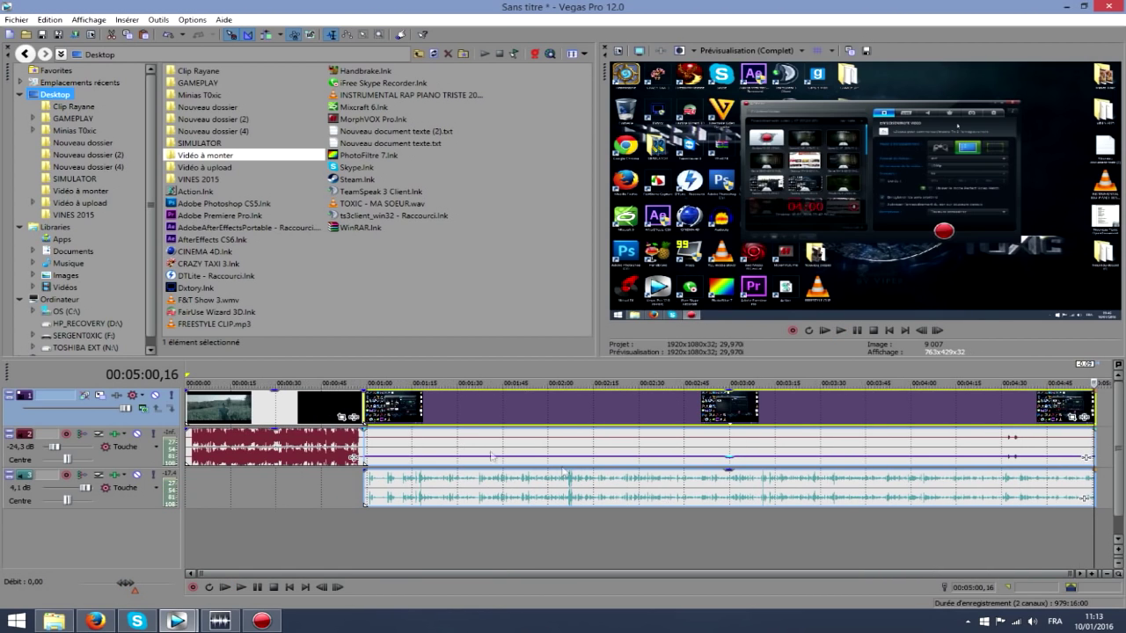
# Select the whole project on the timeline from 00:00:00,00 to 00:05:01,04 and open the Render As settings
pyautogui.click(1054, 546)
pyautogui.moveTo(1099, 517); pyautogui.dragTo(48, 376)
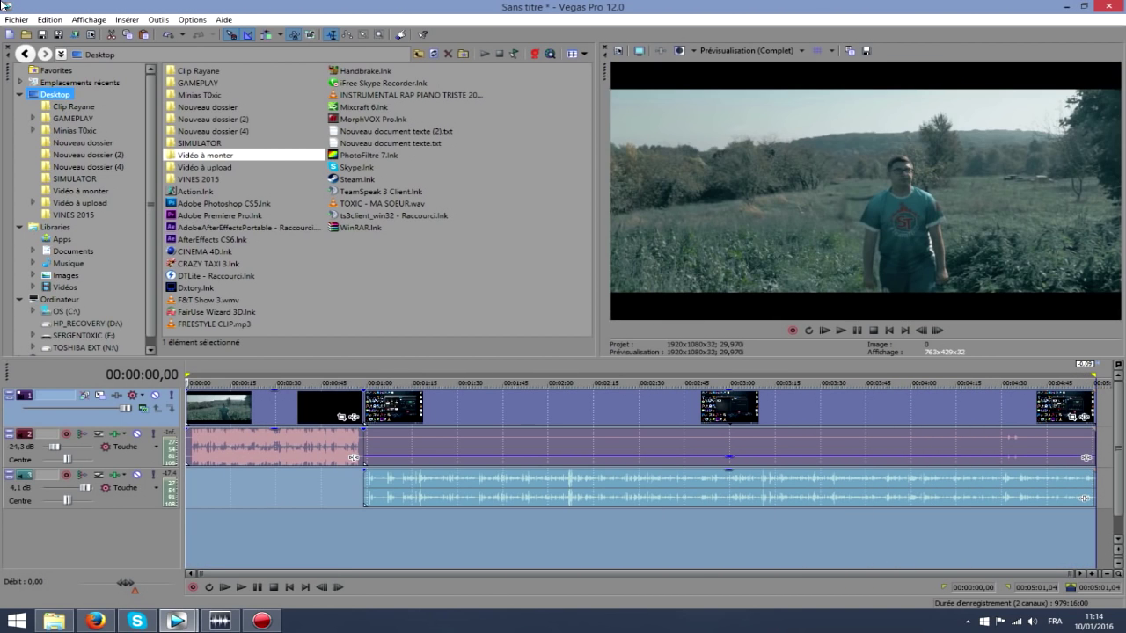
pyautogui.click(16, 19)
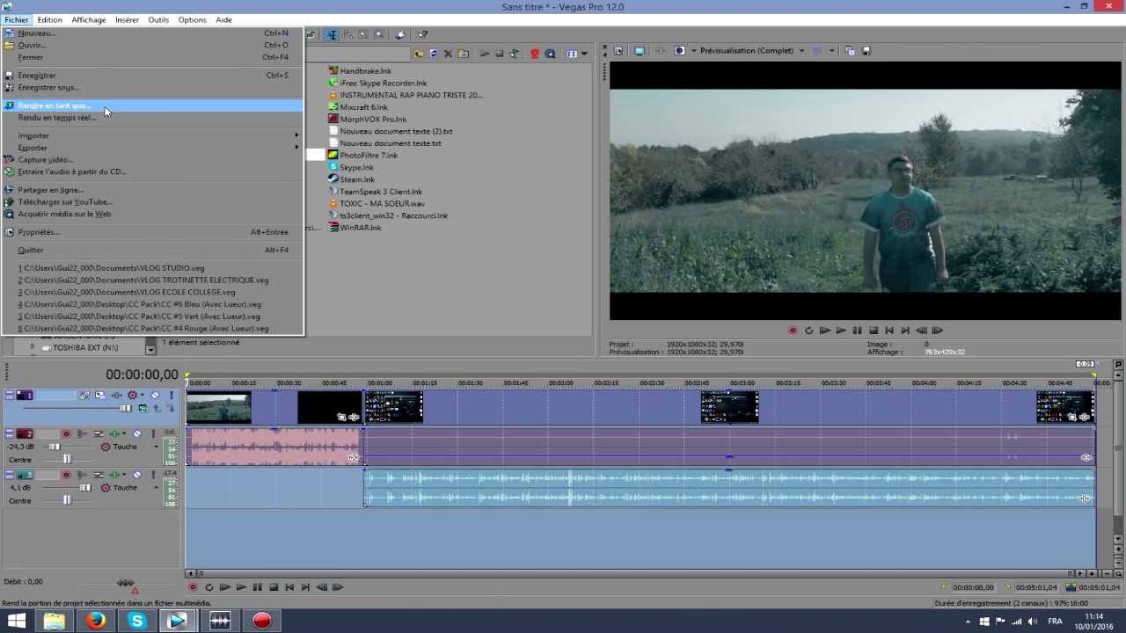
pyautogui.click(107, 109)
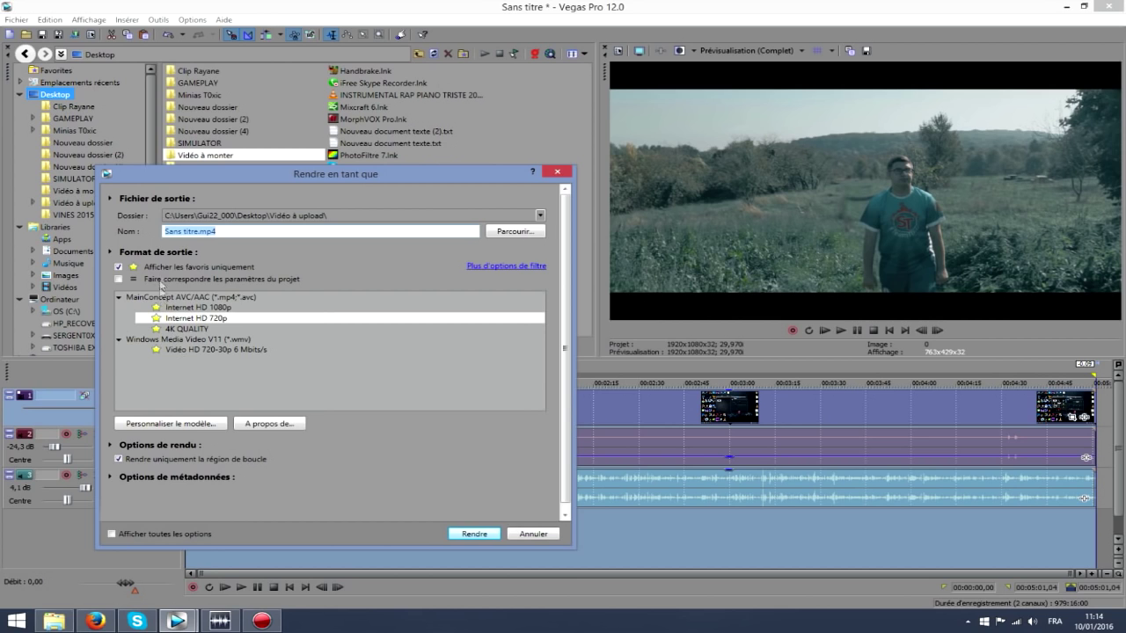
# Turn off the favourites-only filter and look through the full list of output formats
pyautogui.click(118, 266)
pyautogui.click(120, 346)
pyautogui.scroll(-3, 152, 364)
pyautogui.scroll(3, 151, 363)
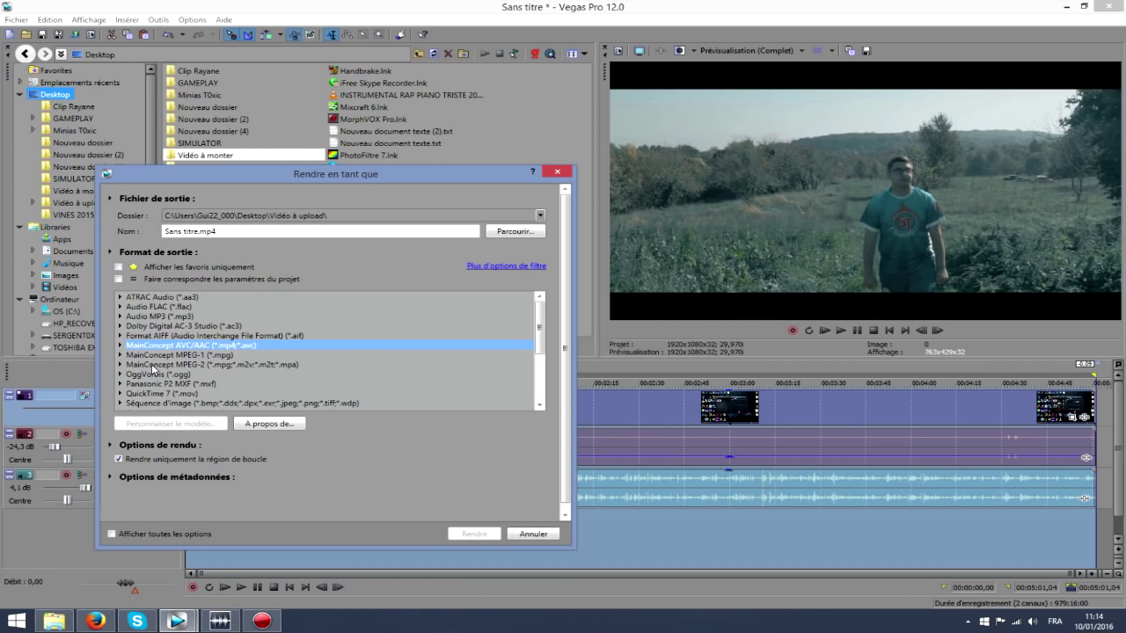
pyautogui.scroll(-4, 157, 360)
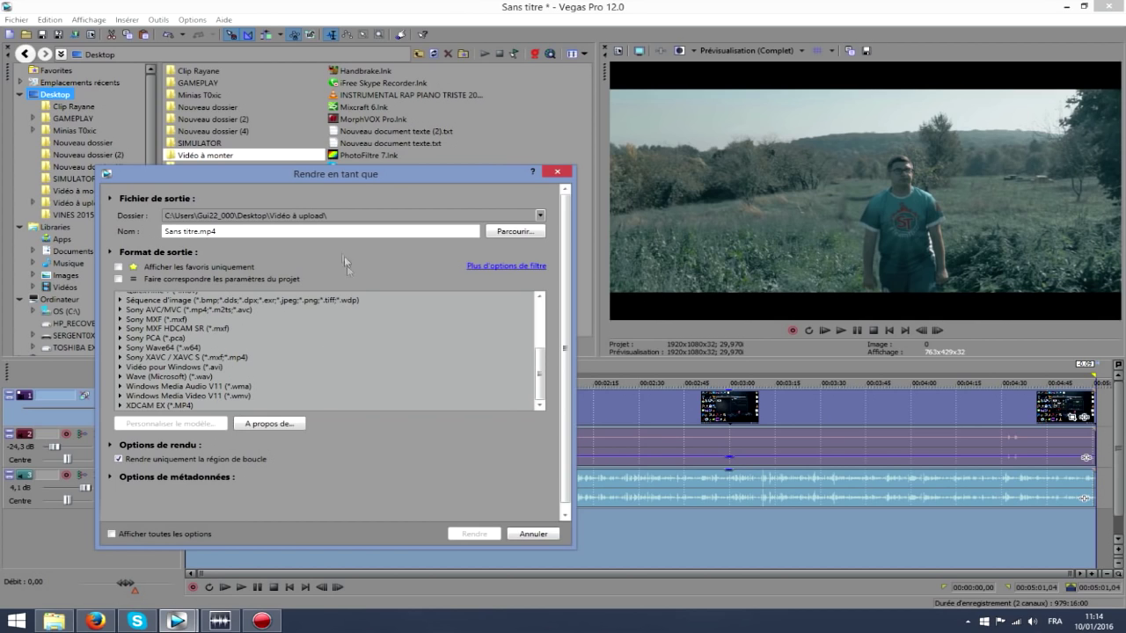
pyautogui.scroll(3, 179, 355)
pyautogui.scroll(1, 179, 354)
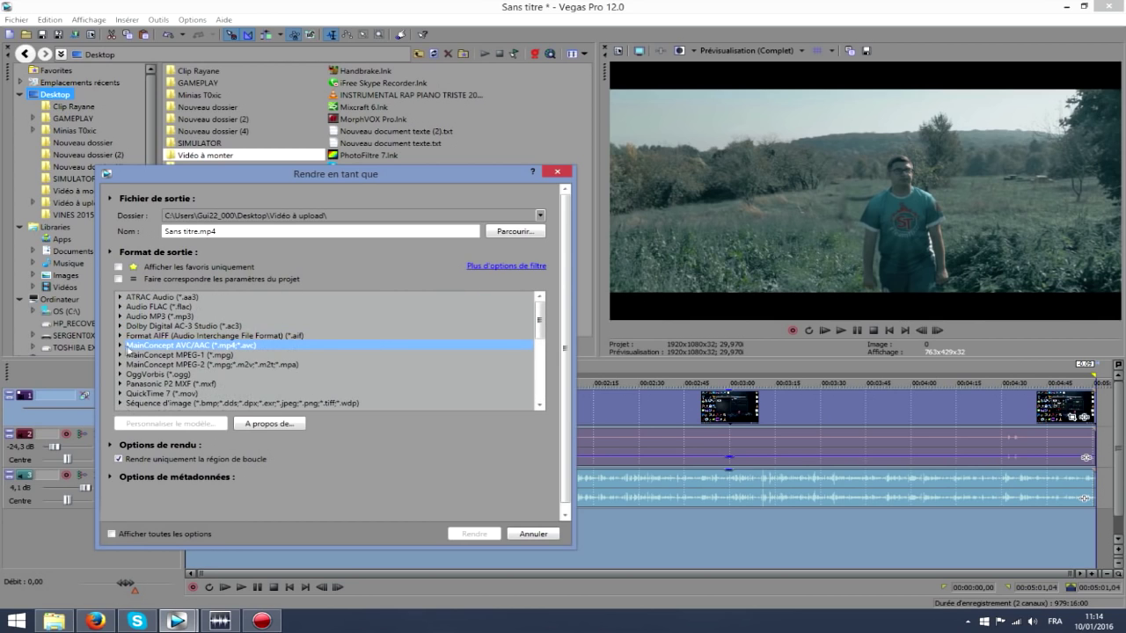
# Mark the Internet HD 1080p template under MainConcept AVC/AAC as a favourite
pyautogui.click(119, 346)
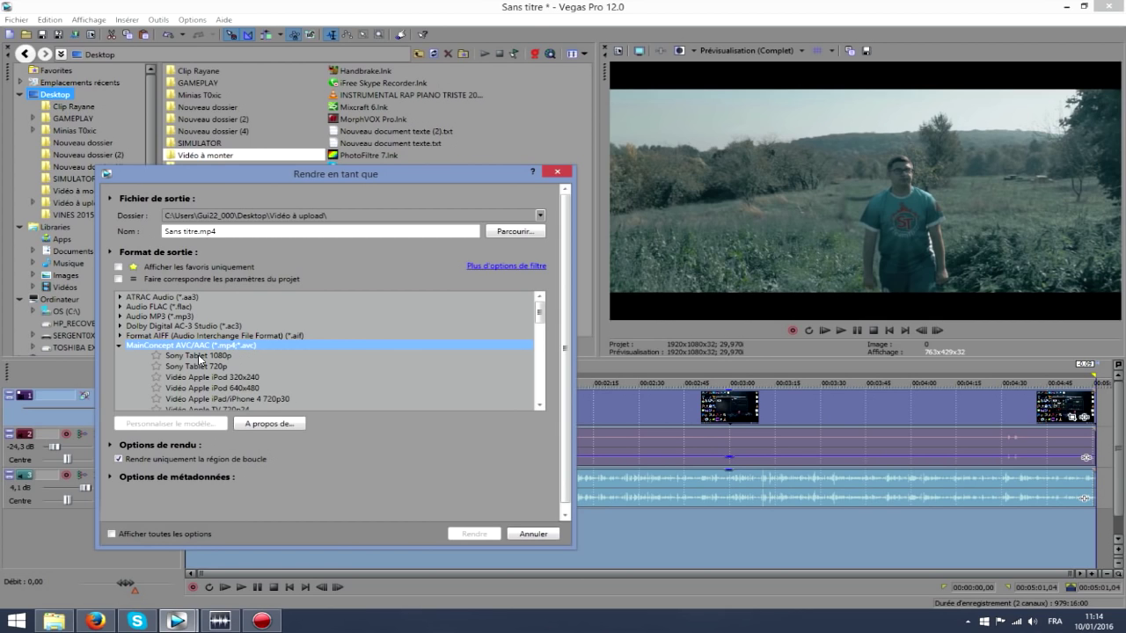
pyautogui.scroll(-3, 236, 378)
pyautogui.scroll(3, 176, 356)
pyautogui.scroll(-2, 177, 356)
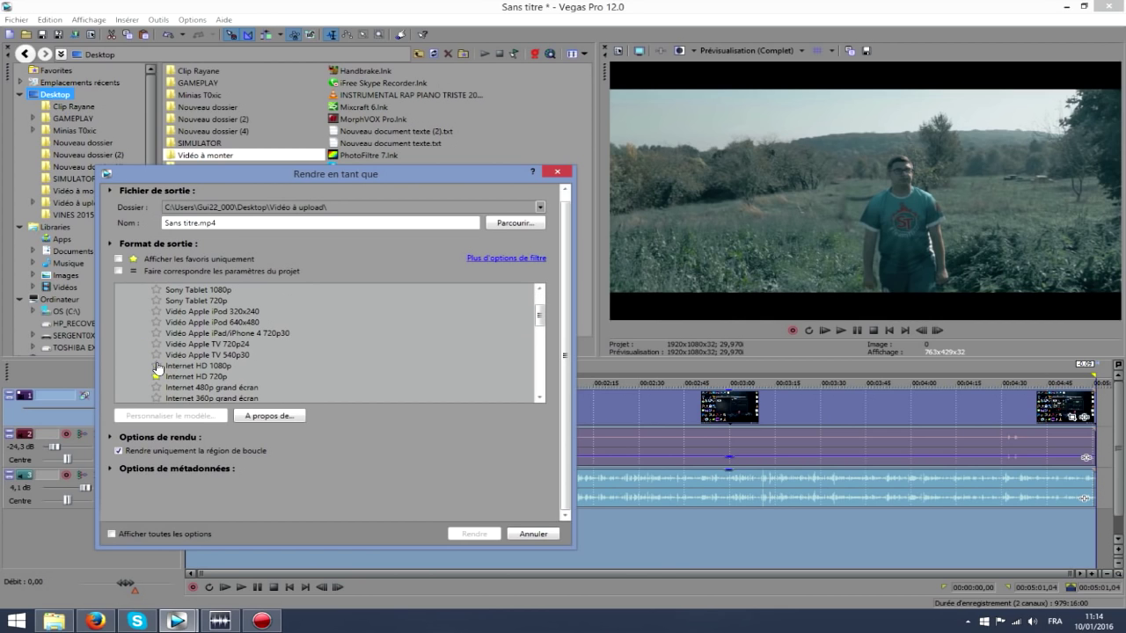
pyautogui.click(157, 366)
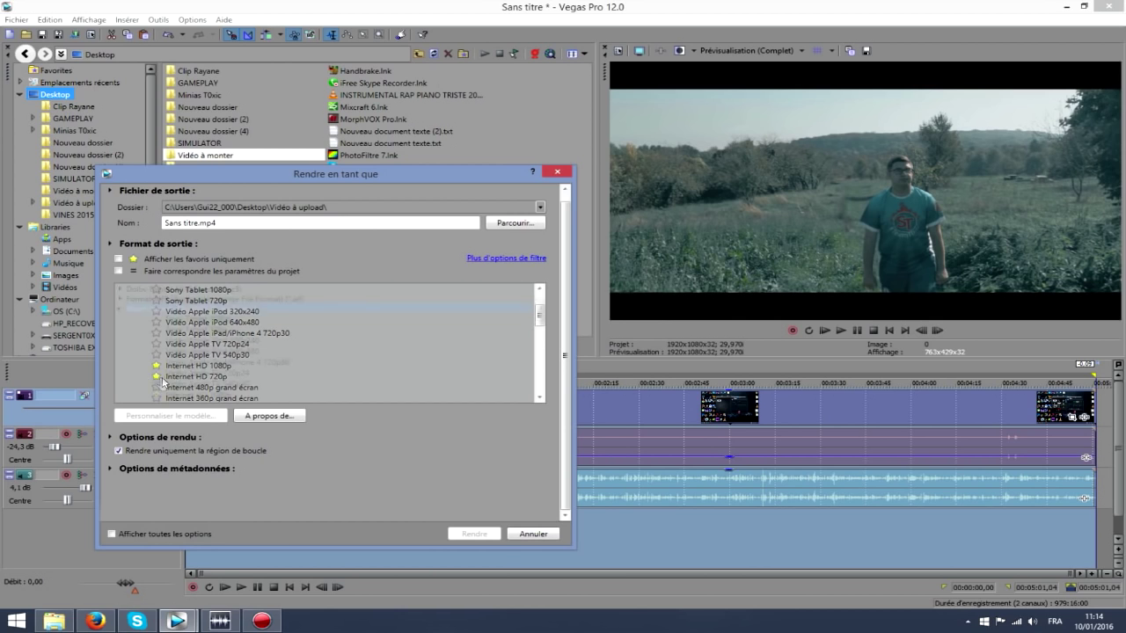
pyautogui.scroll(2, 148, 374)
# Mark Vidéo HD 720-30p 6 Mbits/s under Windows Media Video V11 as a favourite and show only the favourite templates
pyautogui.scroll(-10, 158, 348)
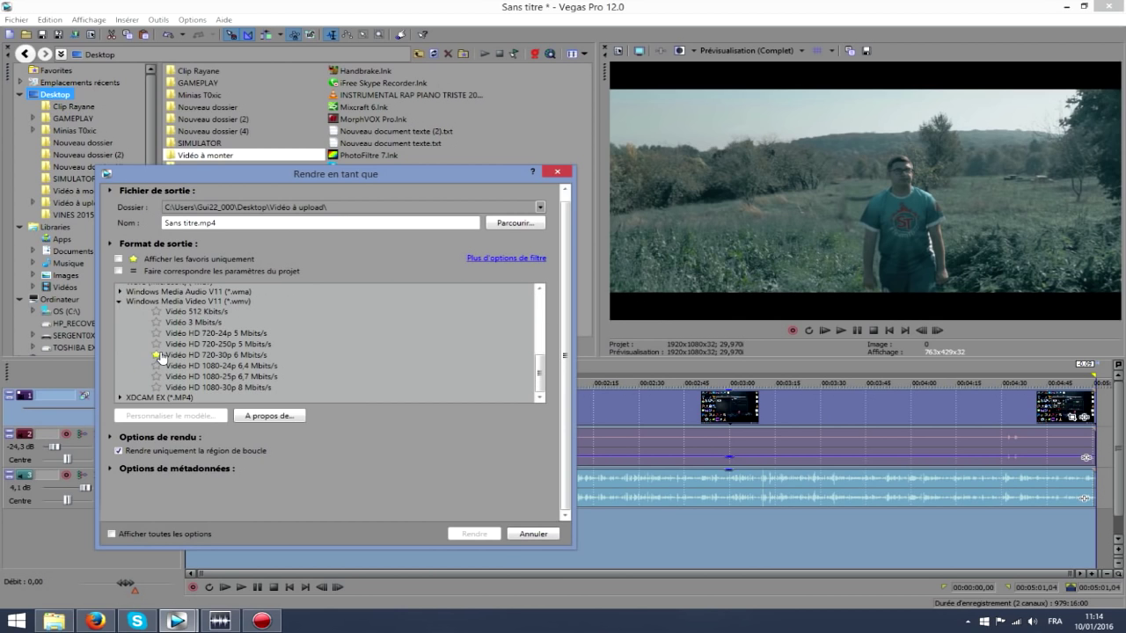
pyautogui.click(120, 301)
pyautogui.click(122, 379)
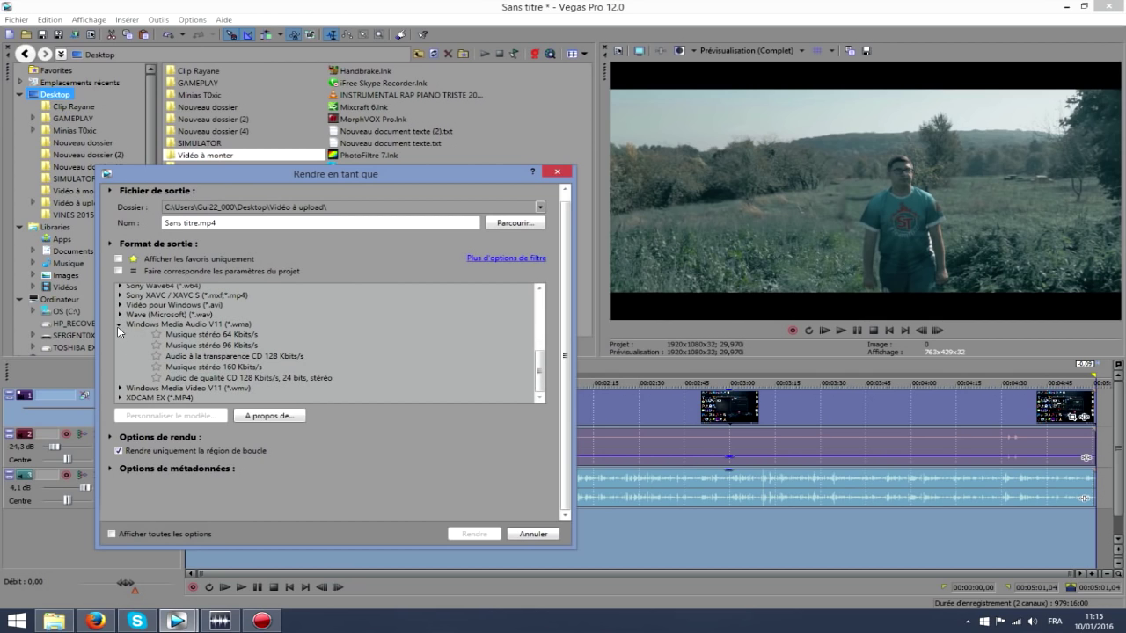
pyautogui.click(117, 326)
pyautogui.click(122, 387)
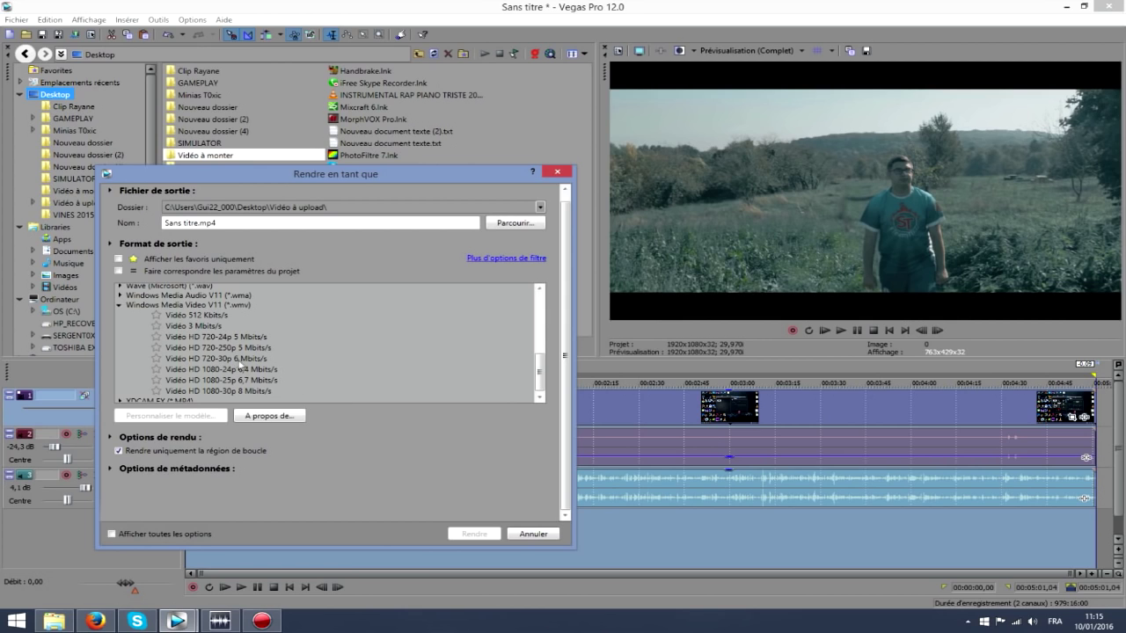
pyautogui.click(156, 359)
pyautogui.click(120, 260)
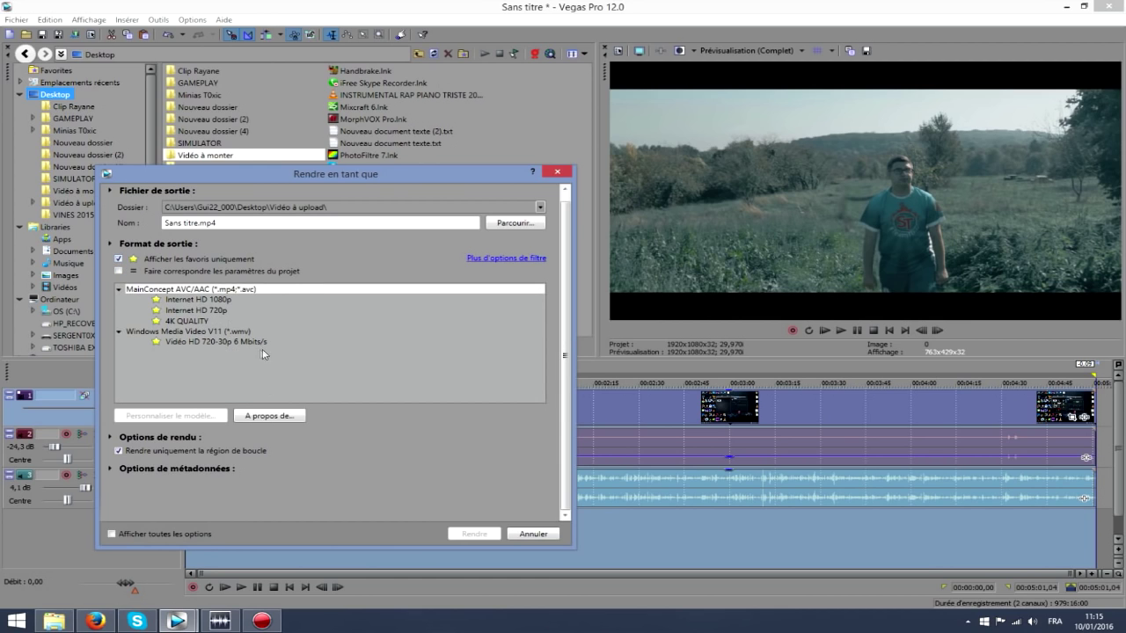
# Choose the Internet HD 720p template of MainConcept AVC/AAC as the output format
pyautogui.click(228, 318)
pyautogui.click(226, 309)
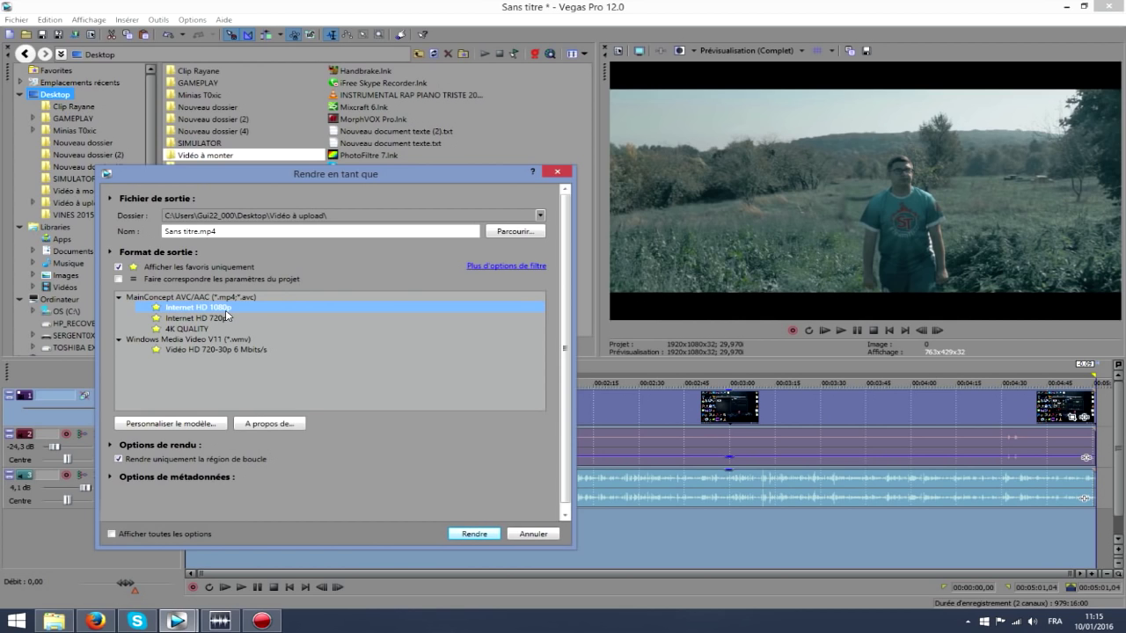
pyautogui.click(212, 319)
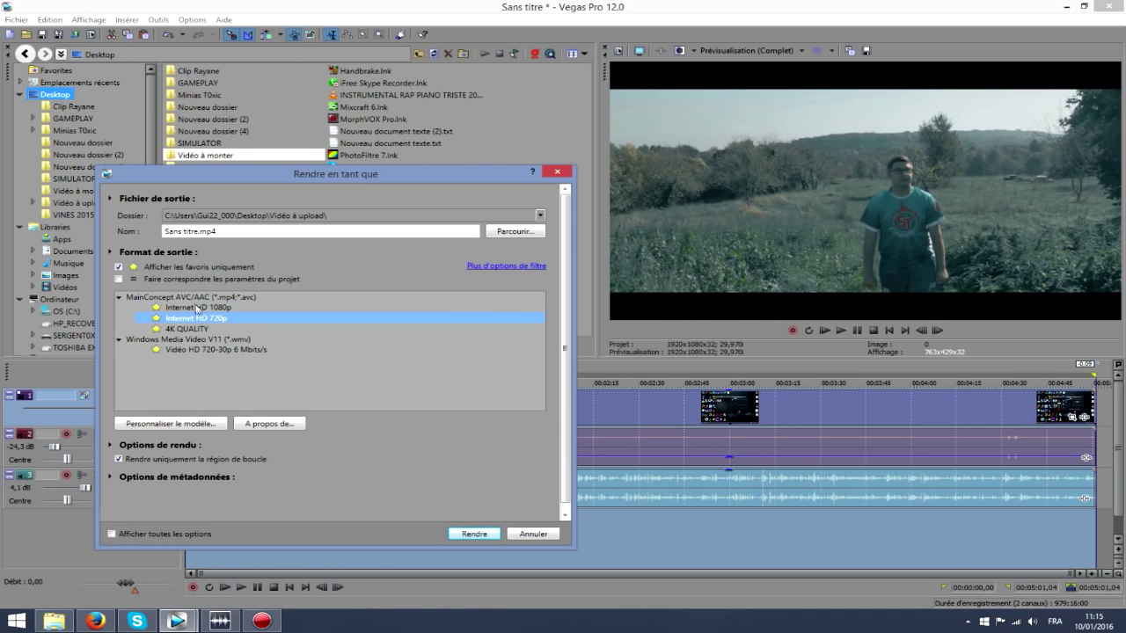
# Enter the placeholder dsqdqsdqdqd as the output file name and cancel the render setup
pyautogui.click(199, 231)
pyautogui.moveTo(199, 230); pyautogui.dragTo(88, 247)
pyautogui.write('dsqdqsdqdqd')
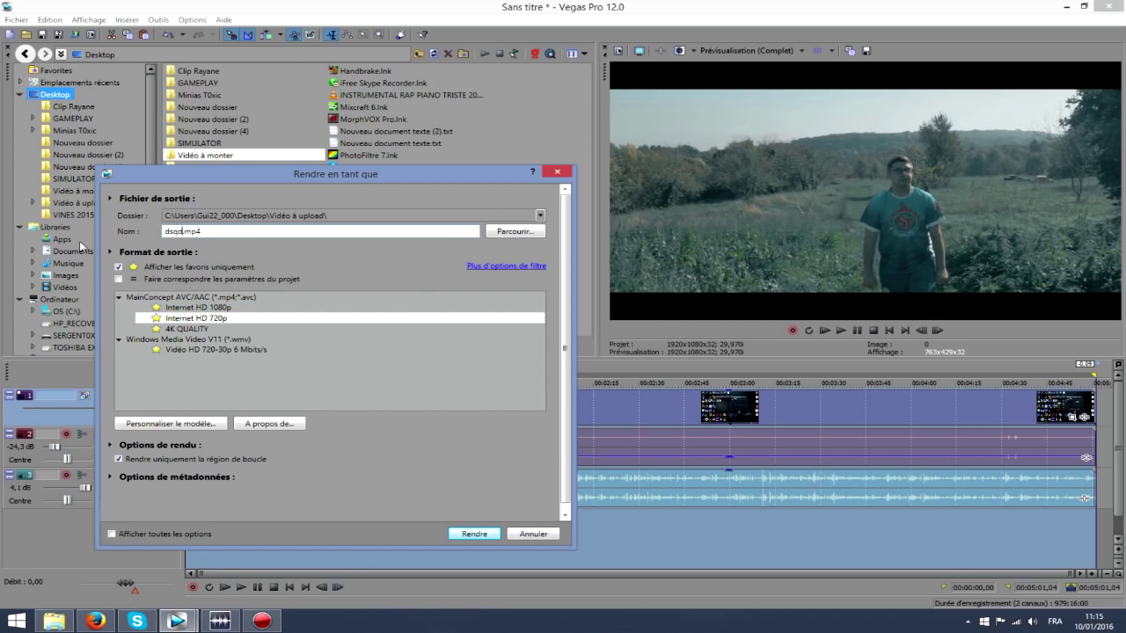
pyautogui.click(533, 534)
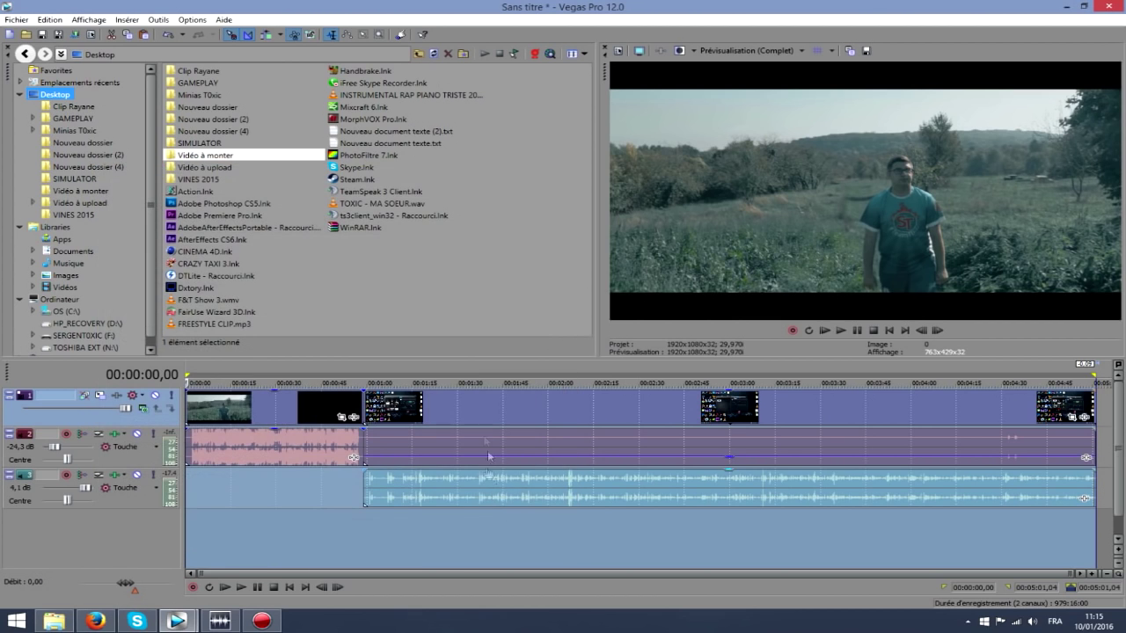
# Reopen the Render As settings, view the Vidéo à upload output folder, and close both dialogs without rendering
pyautogui.click(16, 19)
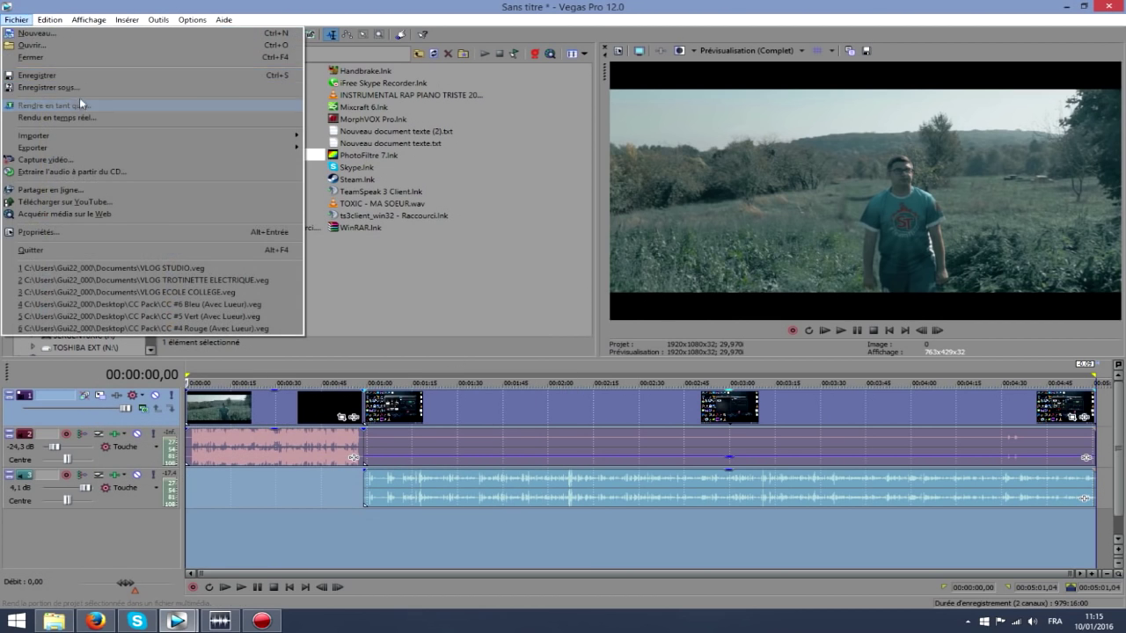
pyautogui.click(79, 97)
pyautogui.click(513, 232)
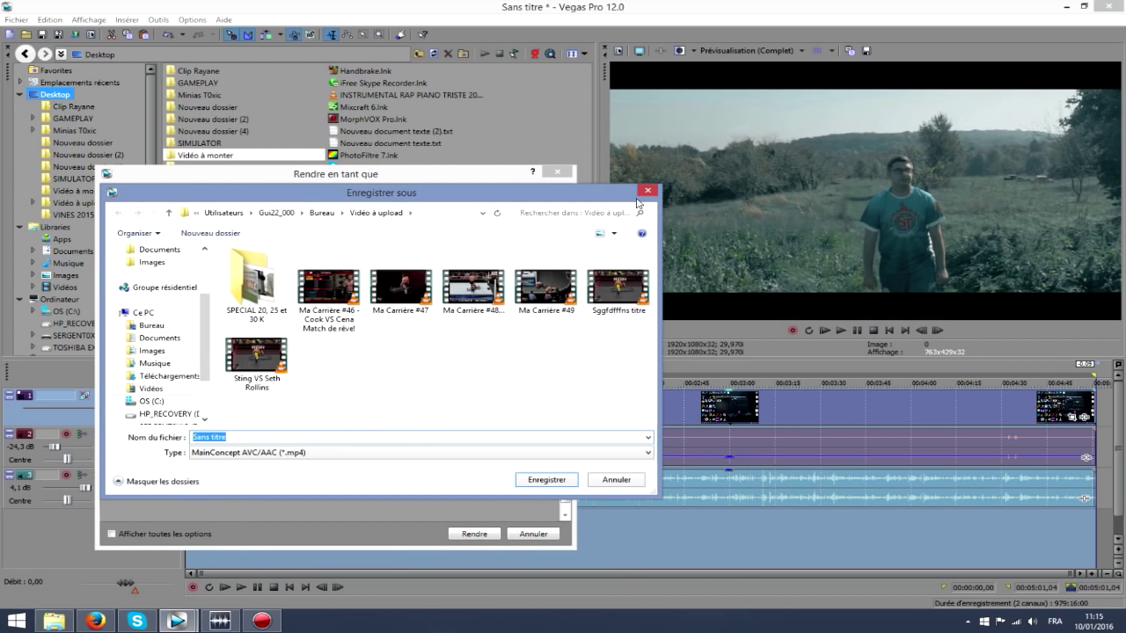
pyautogui.click(647, 190)
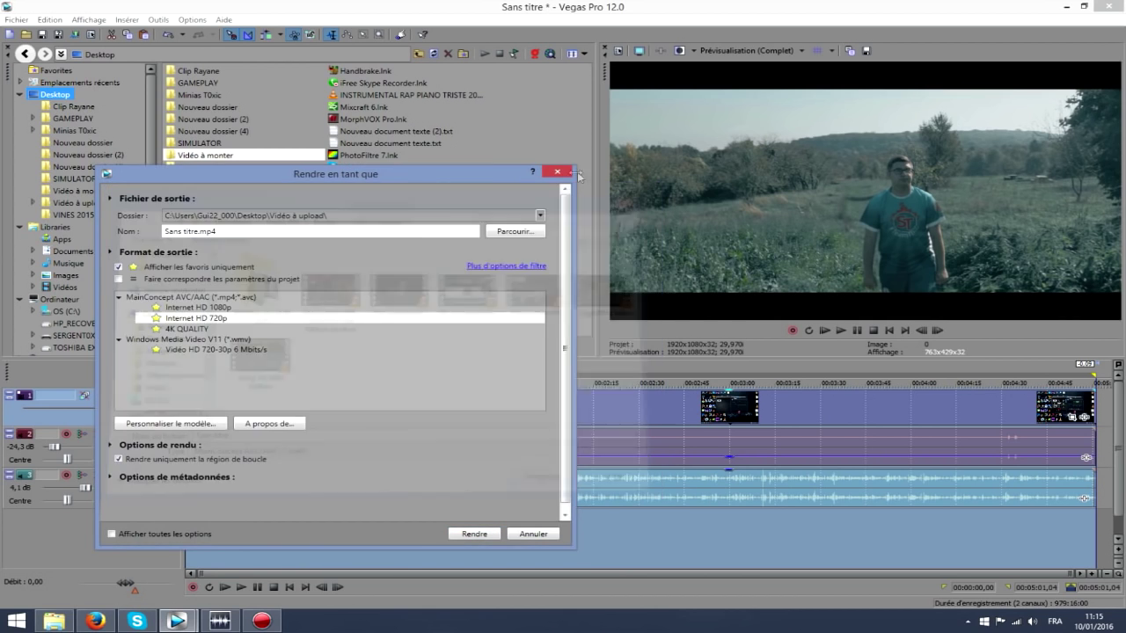
pyautogui.click(558, 171)
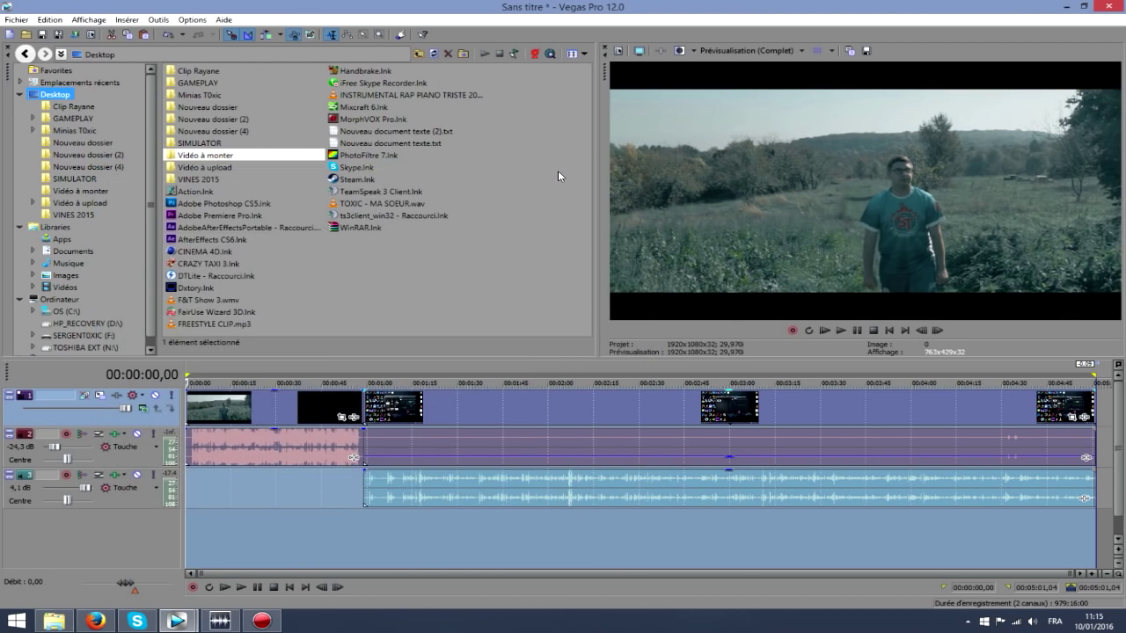
# Clear the timeline selection and quit the editor without saving the untitled project
pyautogui.click(331, 534)
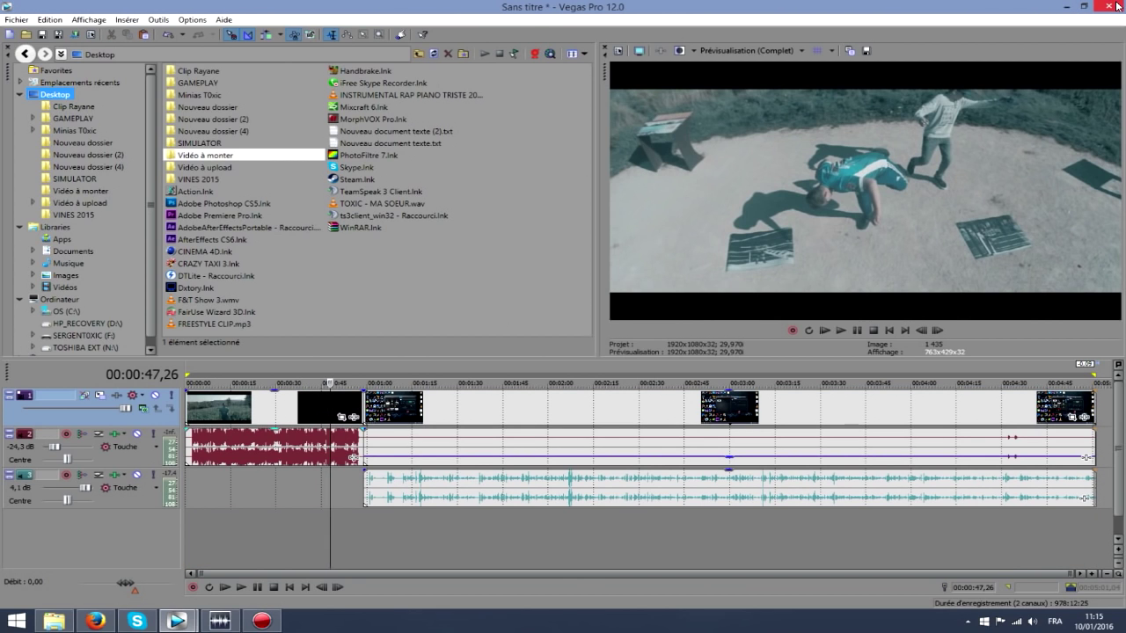
pyautogui.click(1119, 7)
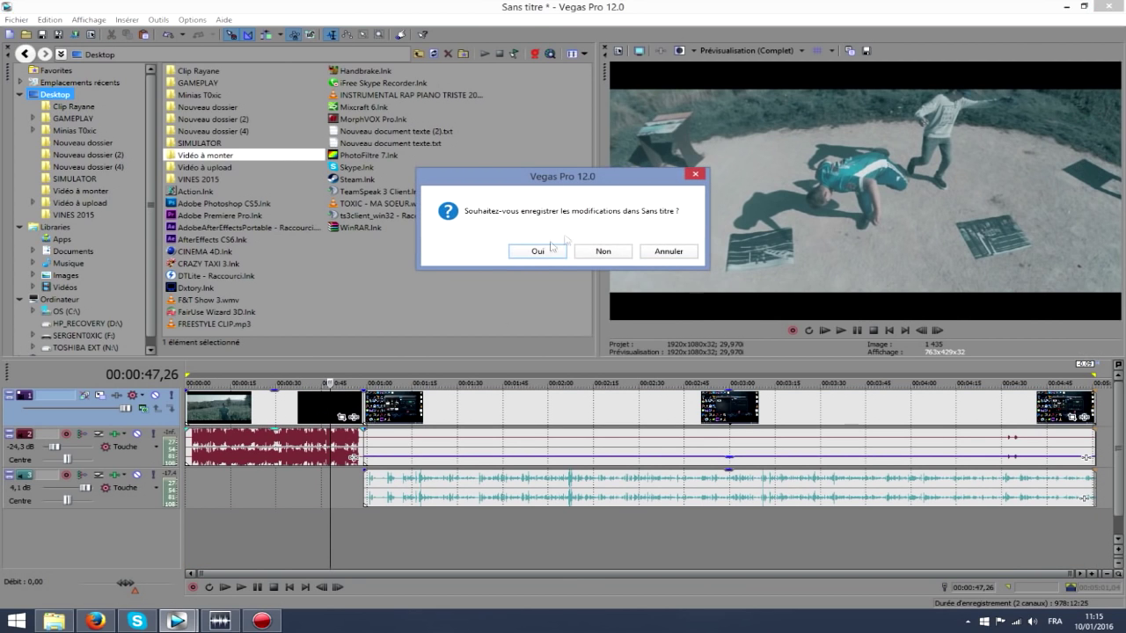
pyautogui.click(604, 251)
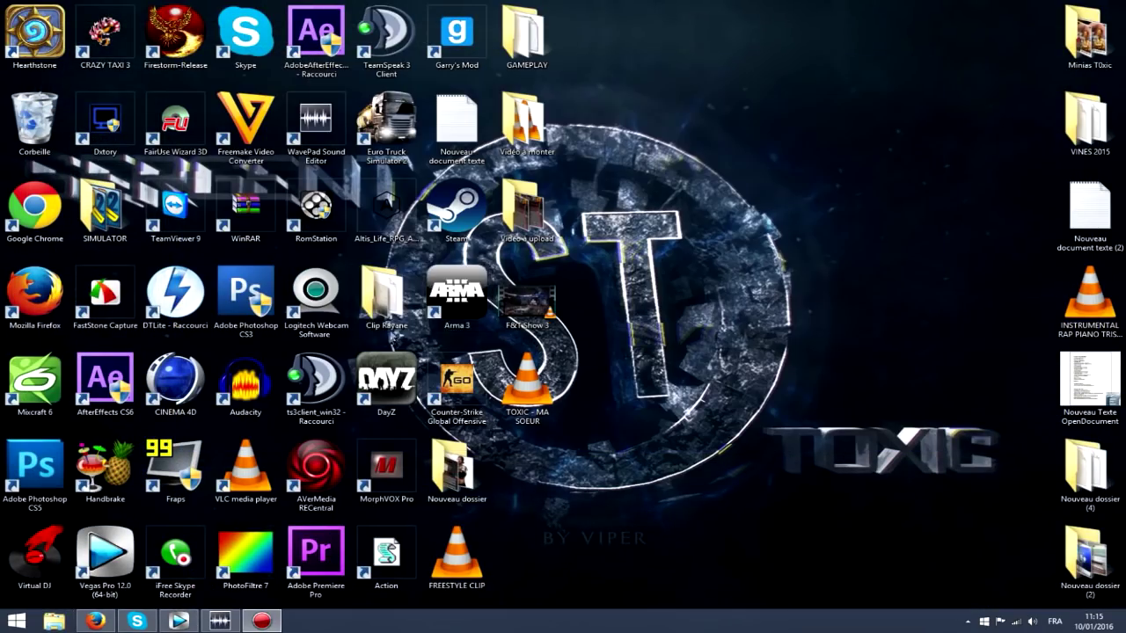
# Open the Vidéo à upload folder, start renaming the Ma Carrière #46 video, and cancel the name edit
pyautogui.doubleClick(526, 212)
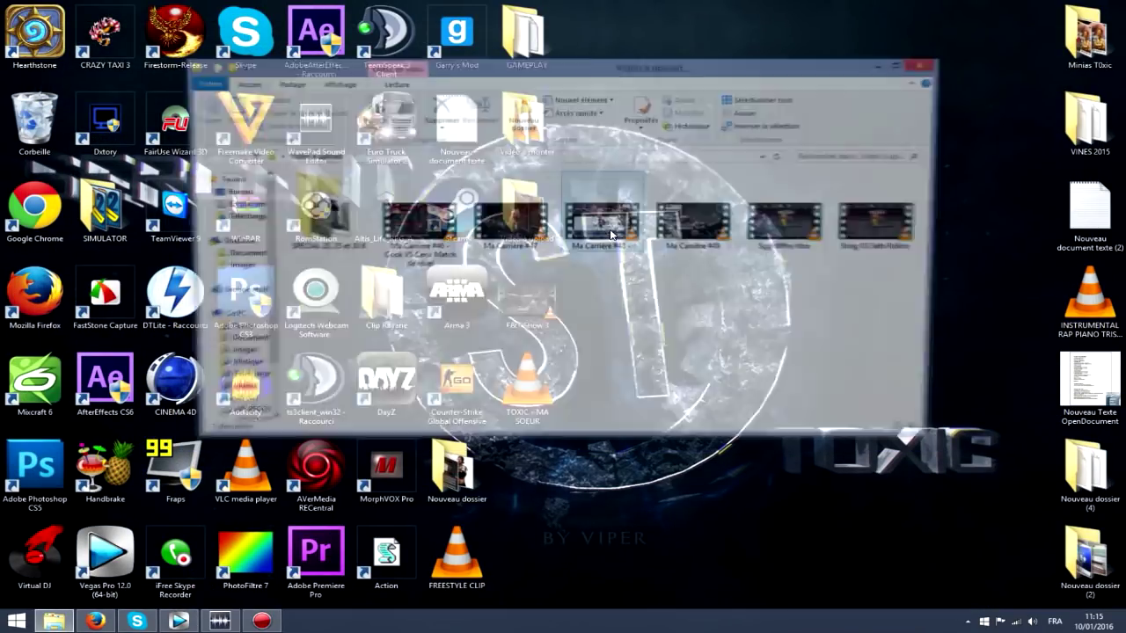
pyautogui.moveTo(666, 71); pyautogui.dragTo(998, 68)
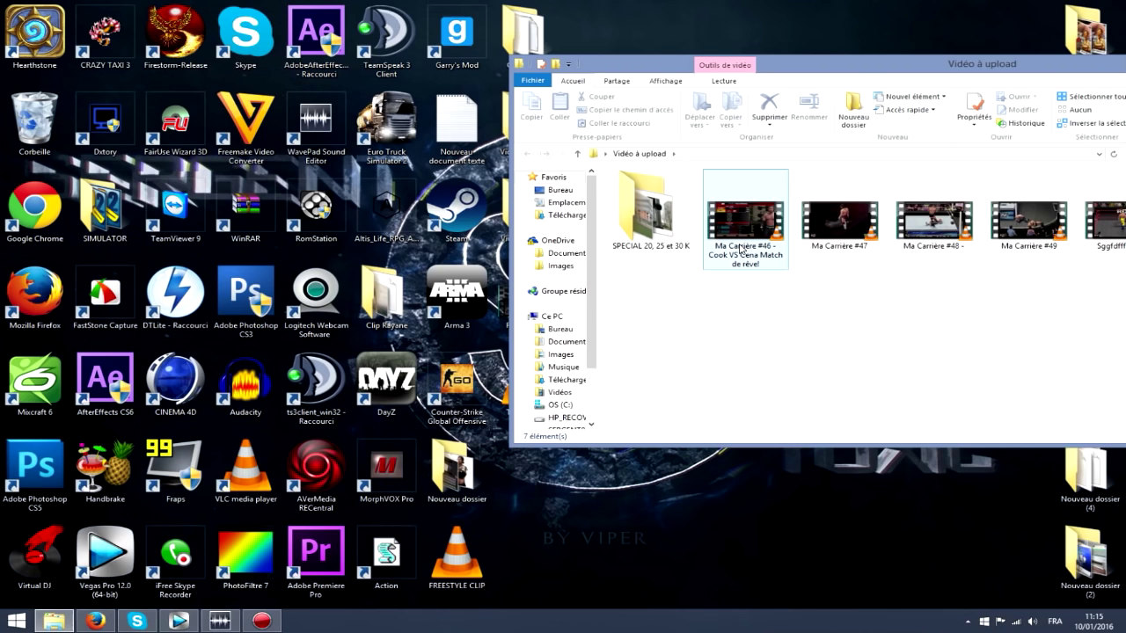
pyautogui.click(709, 230)
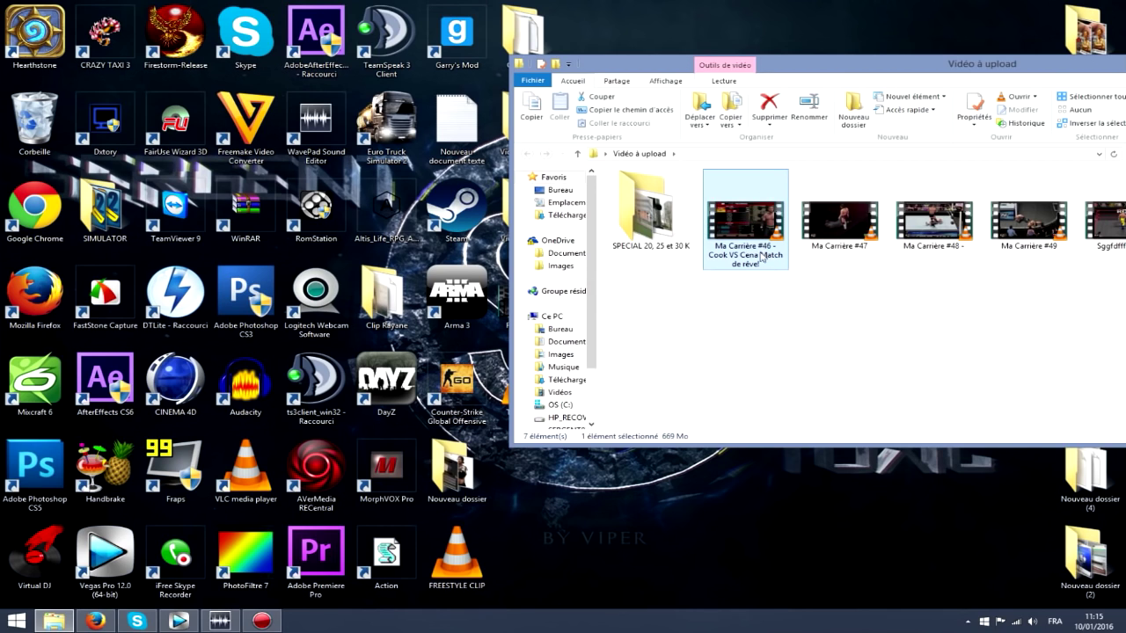
pyautogui.click(806, 226)
pyautogui.click(774, 238)
pyautogui.rightClick(744, 239)
pyautogui.click(783, 486)
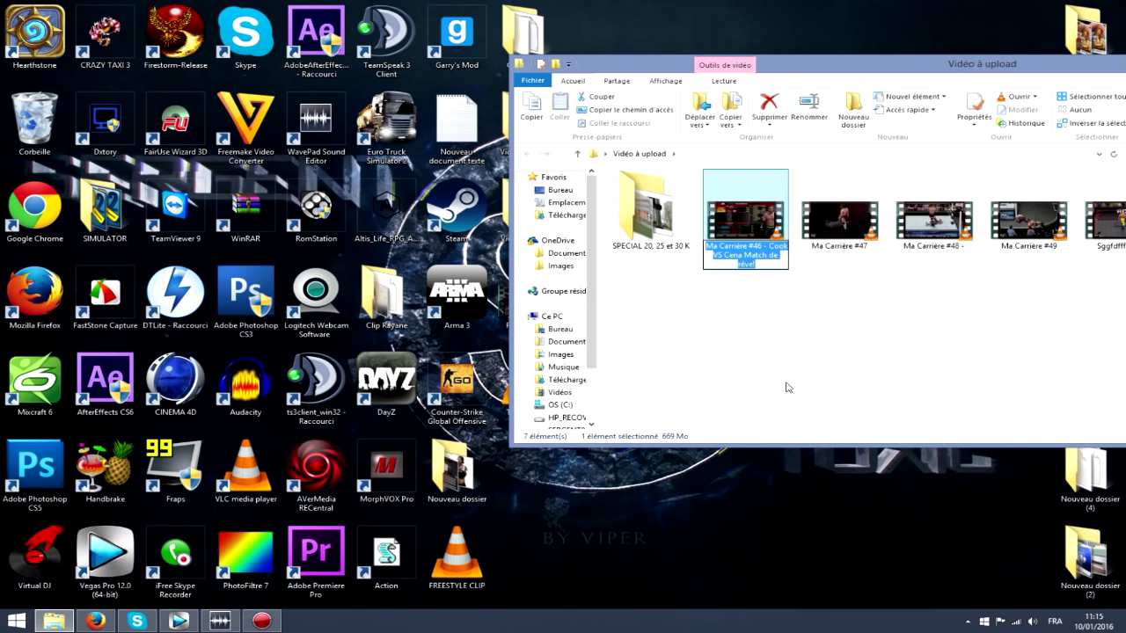
pyautogui.click(788, 384)
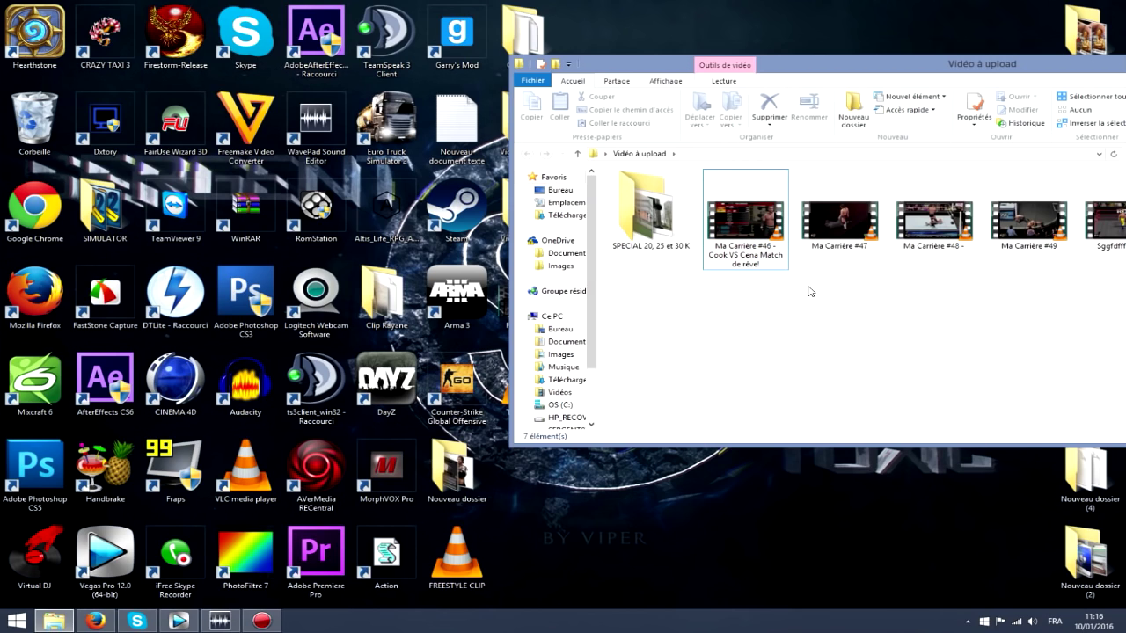
# Try the rename command on the Sggfdfffns titre video and leave the name edit without entering anything
pyautogui.click(786, 225)
pyautogui.moveTo(873, 72); pyautogui.dragTo(585, 72)
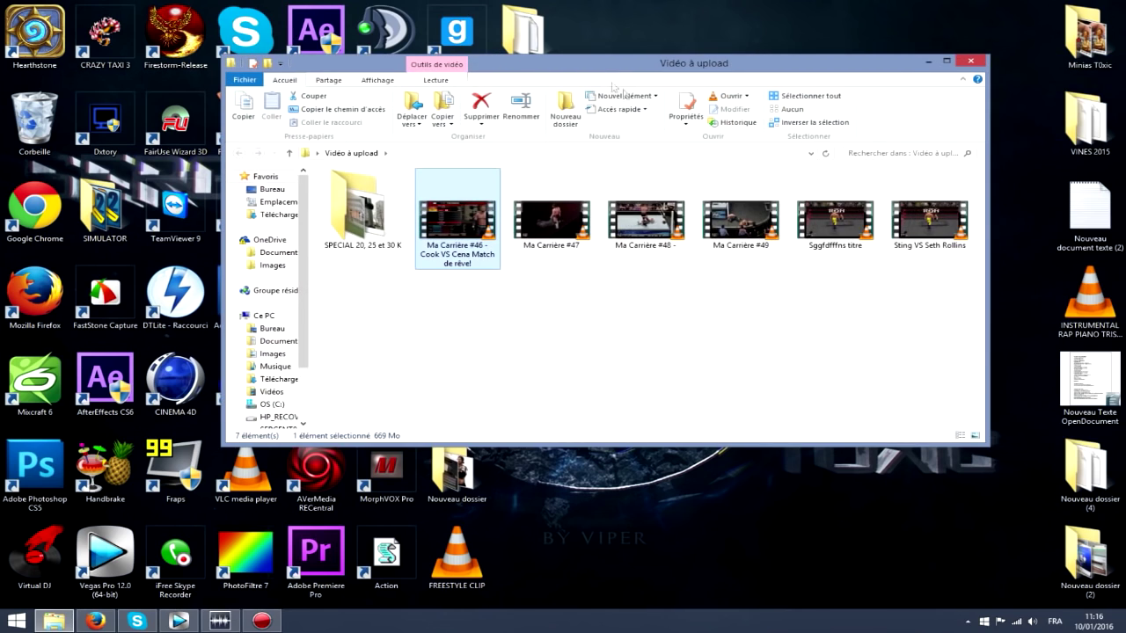
pyautogui.rightClick(802, 231)
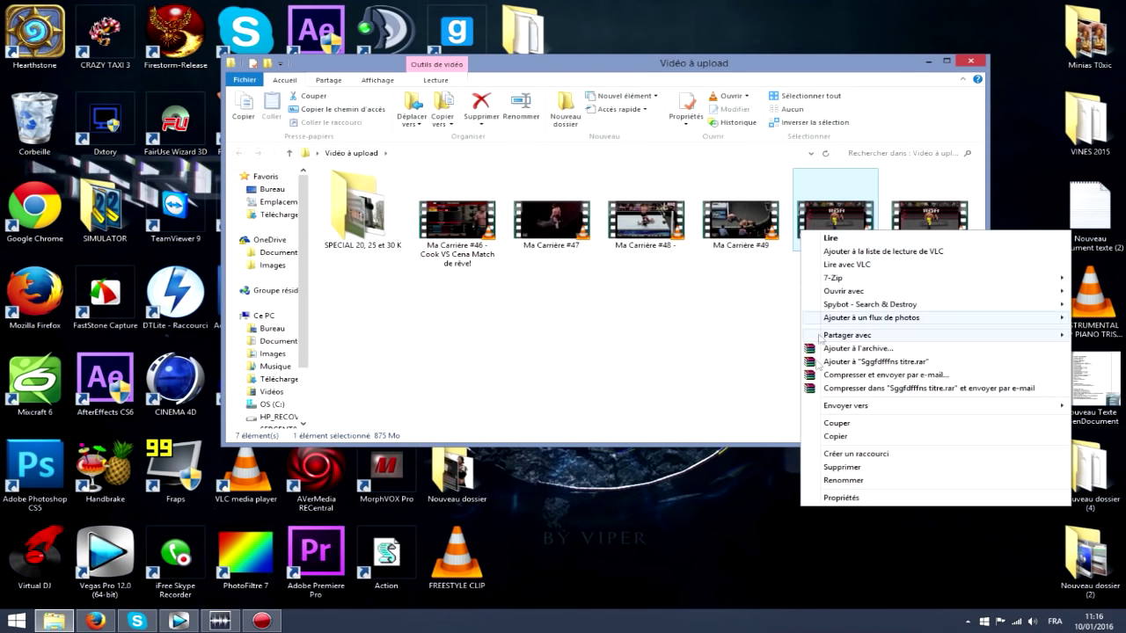
pyautogui.click(843, 480)
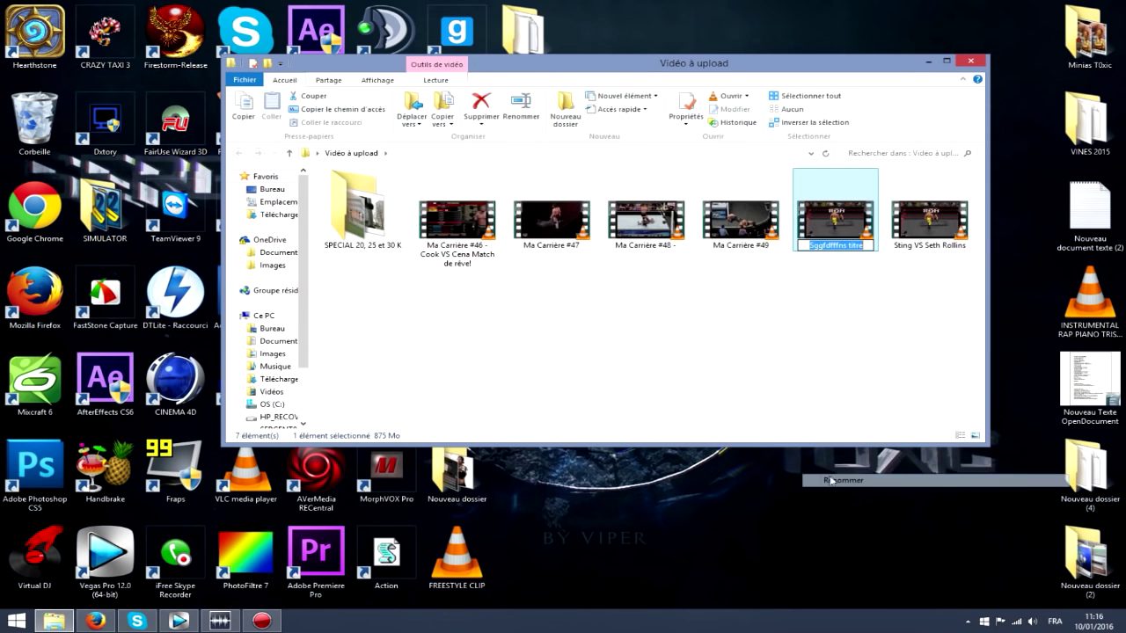
pyautogui.click(830, 331)
pyautogui.moveTo(834, 222); pyautogui.dragTo(805, 227)
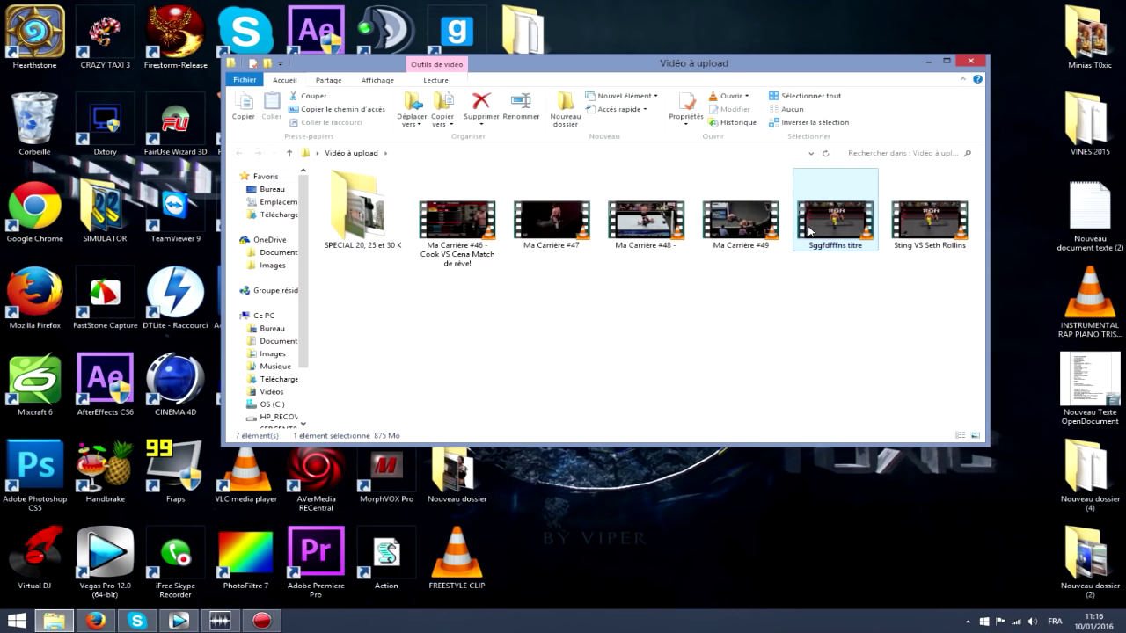
pyautogui.rightClick(807, 226)
pyautogui.click(848, 482)
# Load the Sggfdfffns titre video into HandBrake as the source and dismiss the file selection dialog
pyautogui.moveTo(840, 225); pyautogui.dragTo(112, 476)
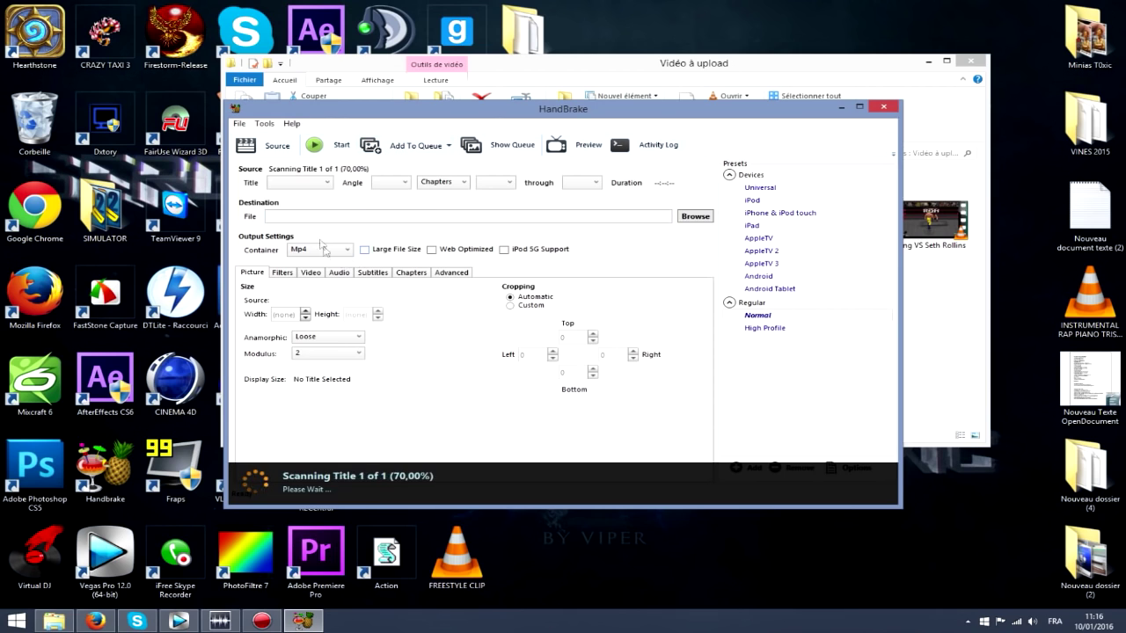
pyautogui.click(293, 211)
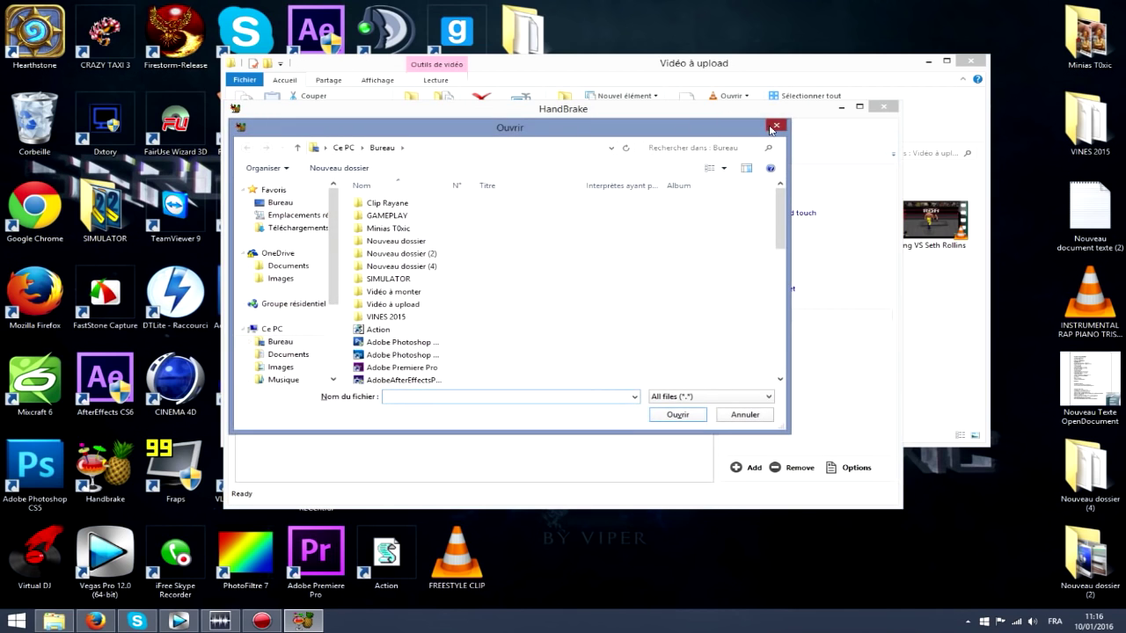
pyautogui.click(778, 121)
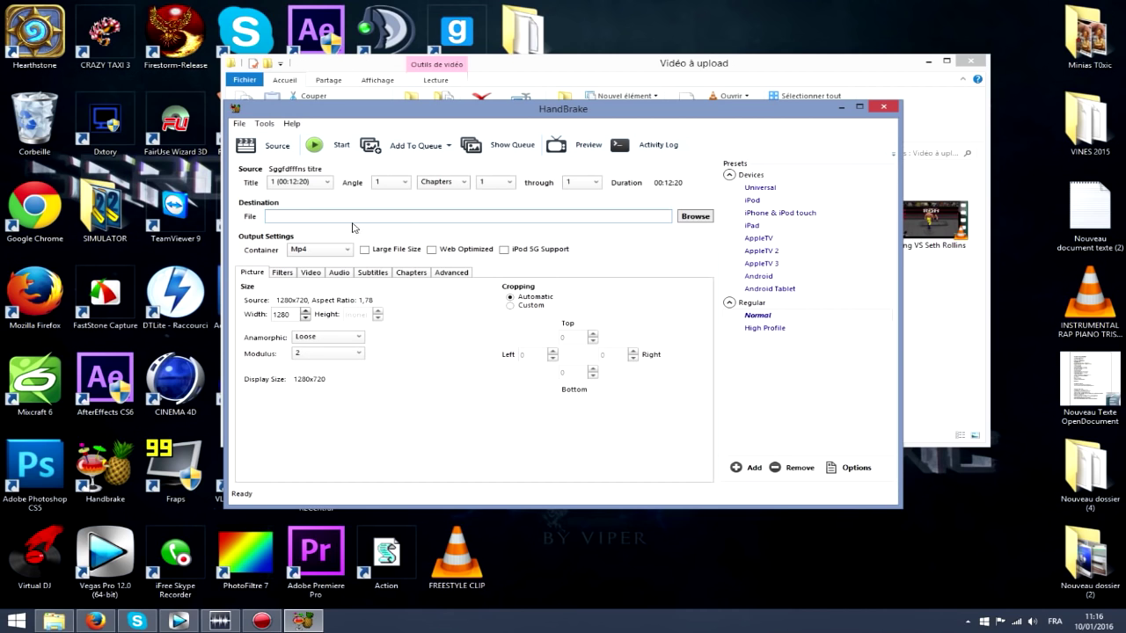
# Review the video codec and constant quality settings in HandBrake, then return to the picture settings
pyautogui.click(312, 272)
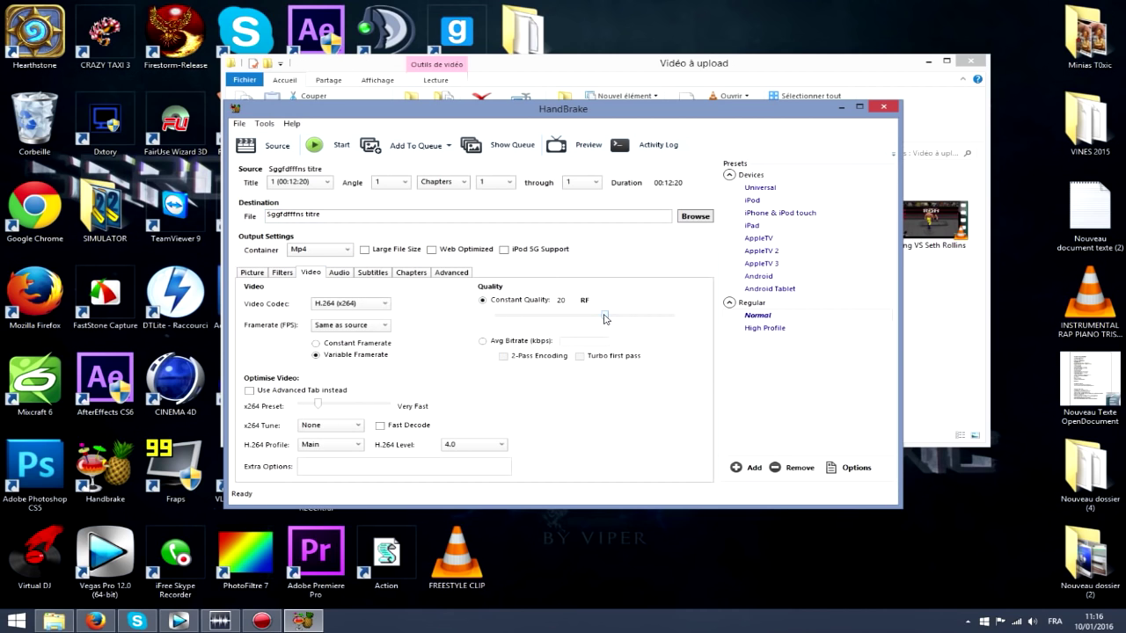
pyautogui.moveTo(604, 319)
pyautogui.mouseDown()
pyautogui.moveTo(574, 318)
pyautogui.moveTo(634, 319)
pyautogui.moveTo(603, 320)
pyautogui.mouseUp()
pyautogui.click(252, 275)
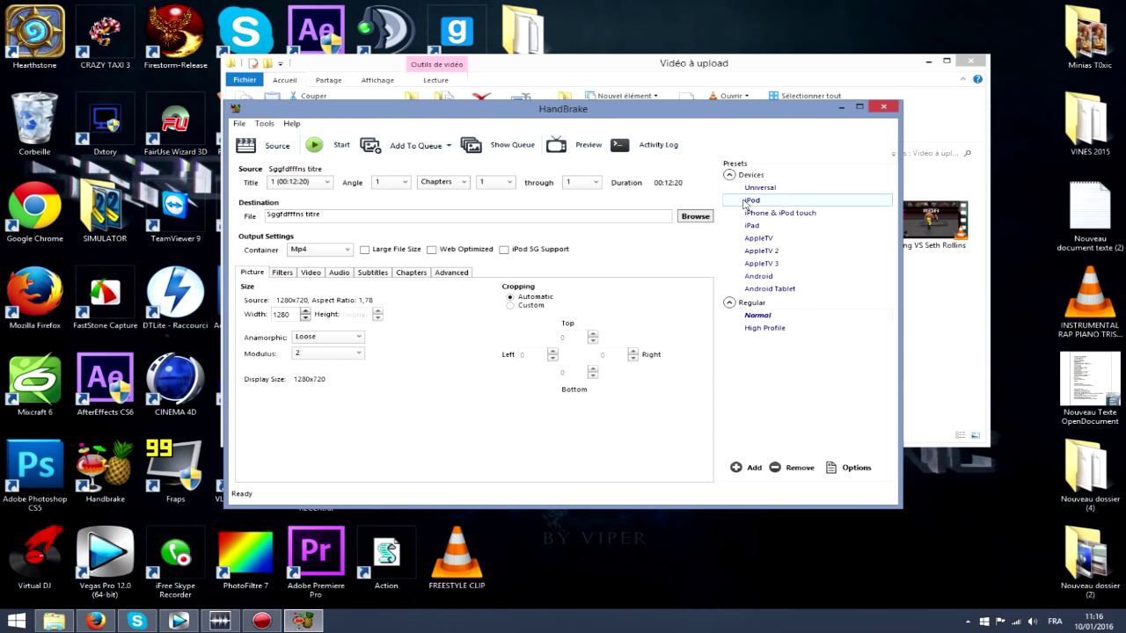
# Set the destination to Sggfdfffns titre.mp4 on the desktop and start the encode
pyautogui.click(711, 216)
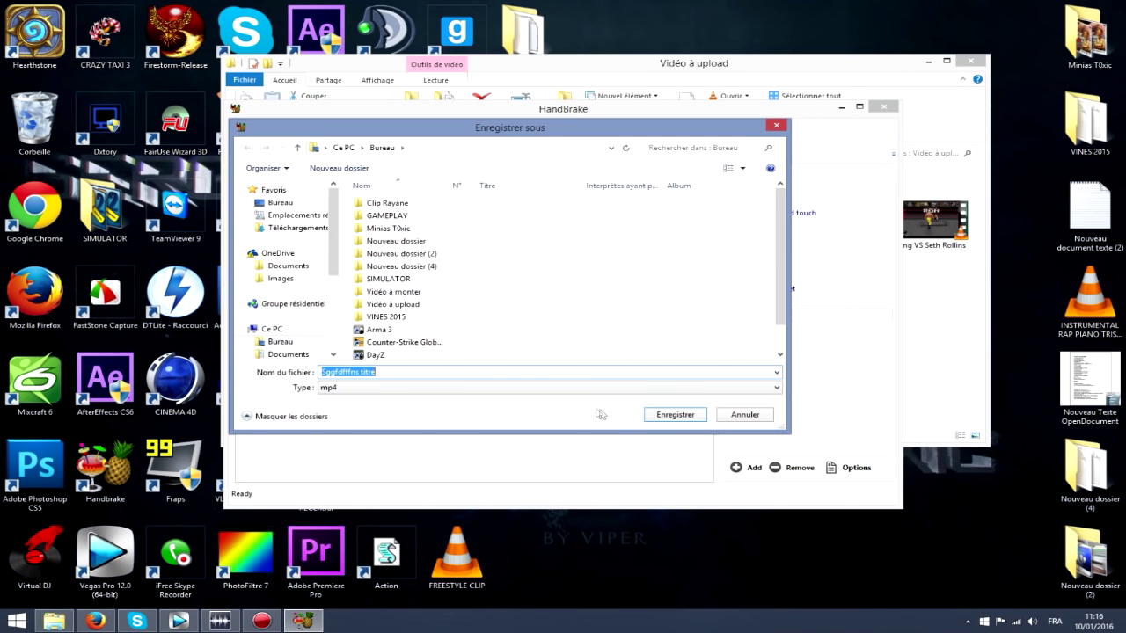
pyautogui.click(675, 417)
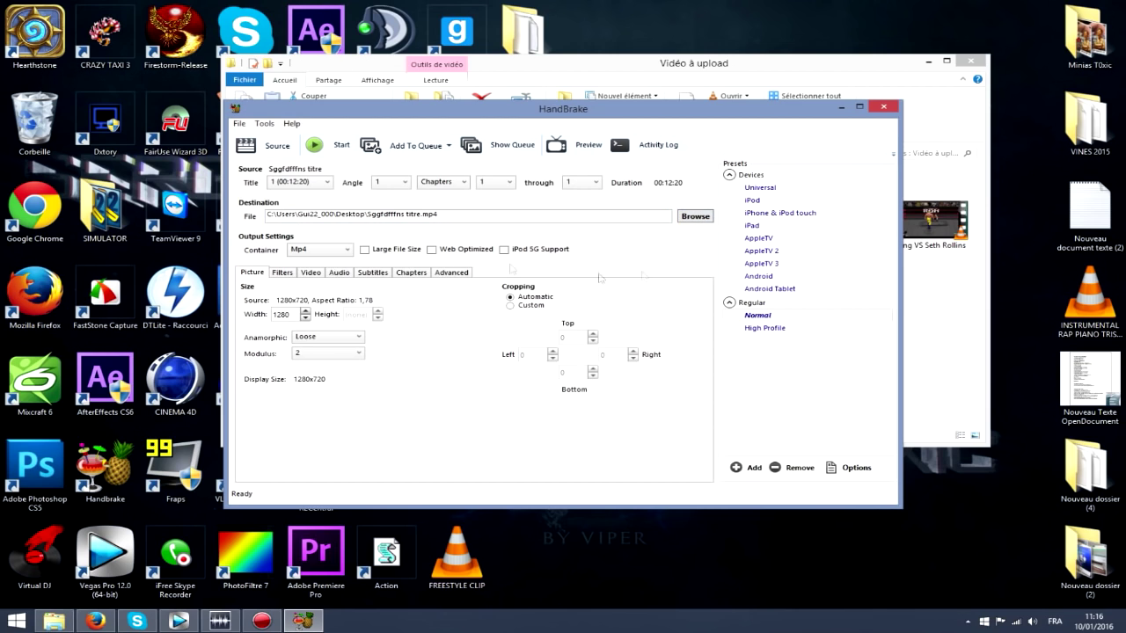
pyautogui.click(325, 146)
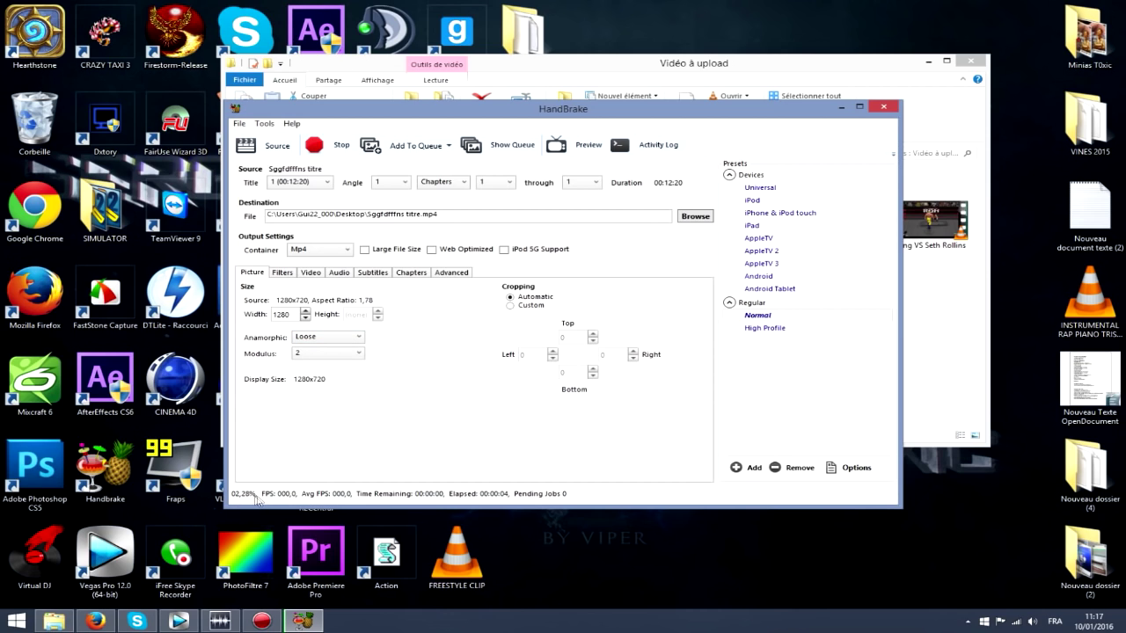
# Minimize the folder window and move HandBrake aside to check the output file on the desktop
pyautogui.moveTo(661, 111); pyautogui.dragTo(490, 103)
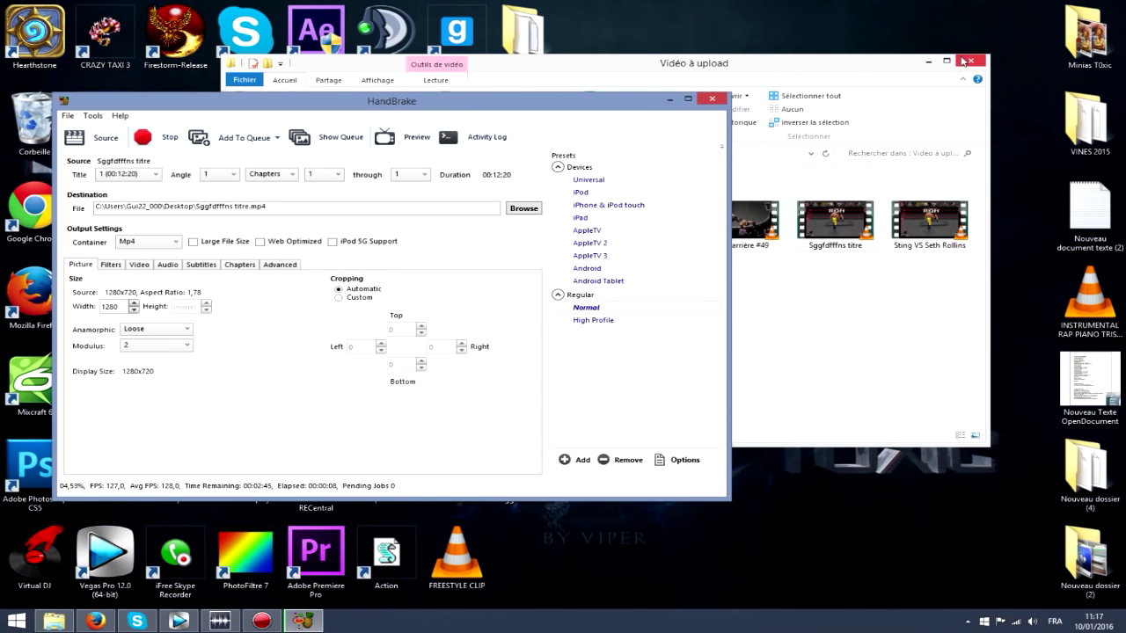
pyautogui.click(928, 61)
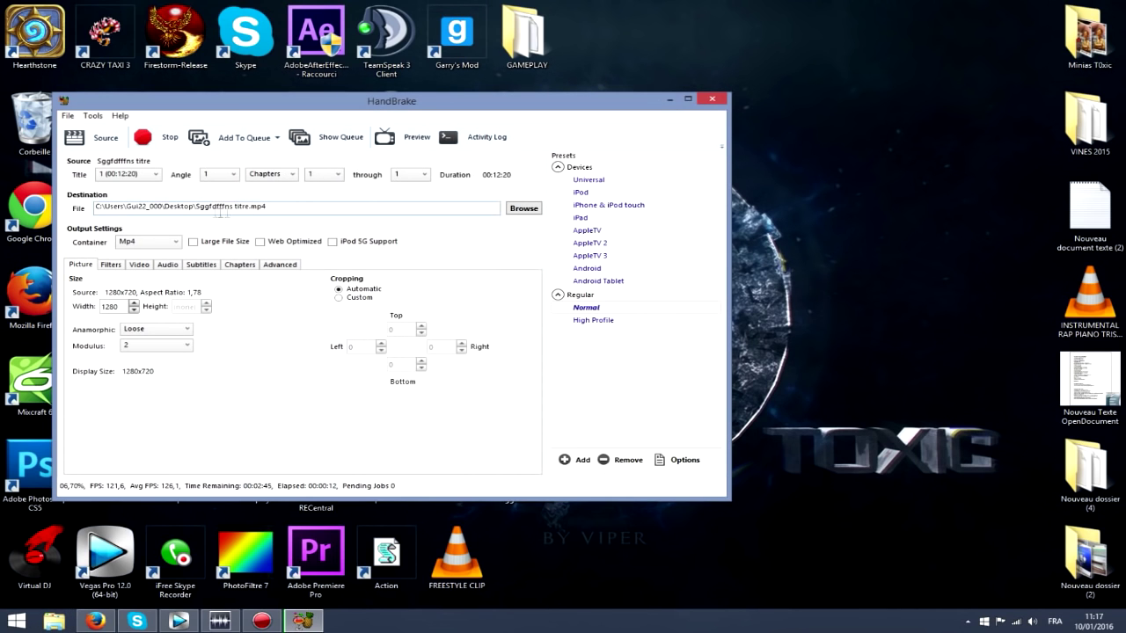
pyautogui.moveTo(264, 100); pyautogui.dragTo(867, 80)
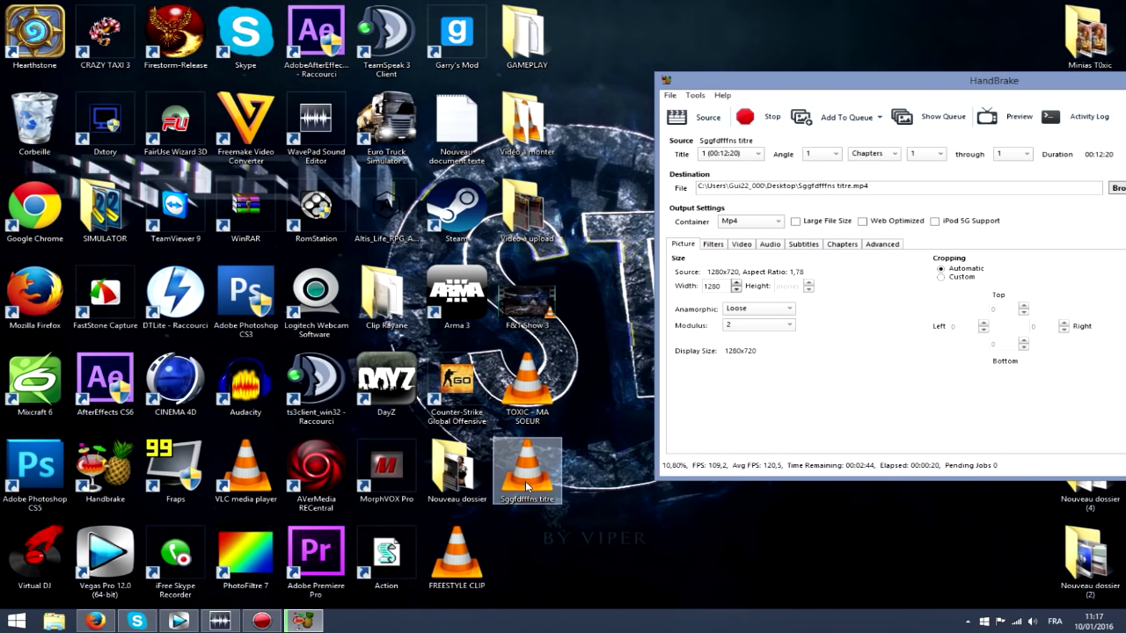
# Stop the encode, close HandBrake, and move the partial Sggfdfffns titre file to the Corbeille
pyautogui.moveTo(820, 88); pyautogui.dragTo(532, 101)
pyautogui.click(458, 131)
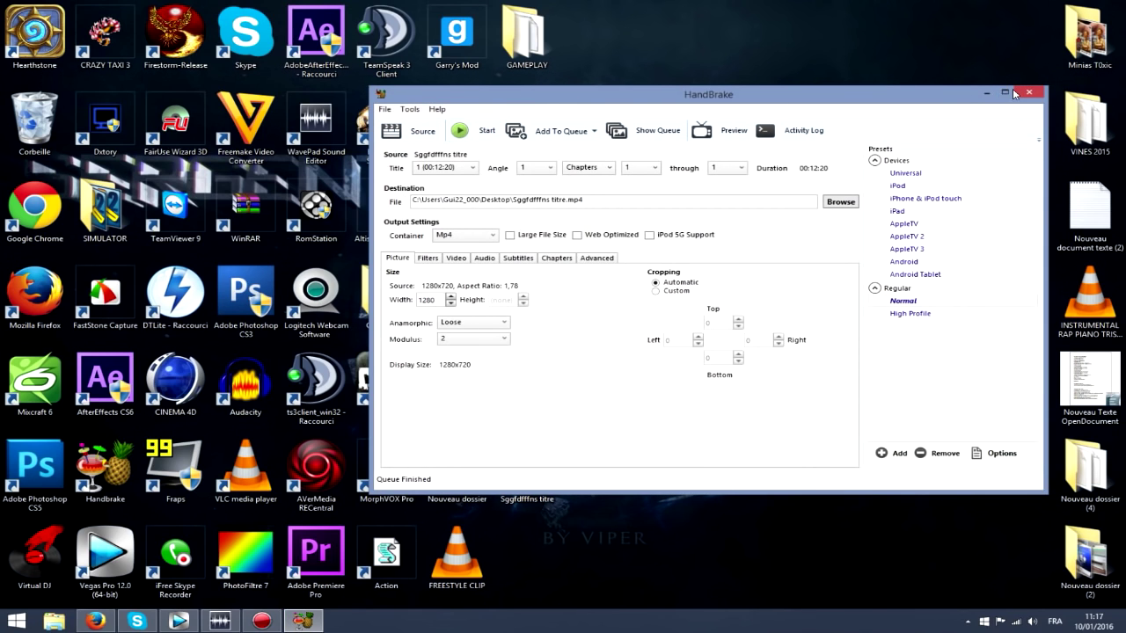
pyautogui.click(1028, 92)
pyautogui.moveTo(528, 471); pyautogui.dragTo(37, 130)
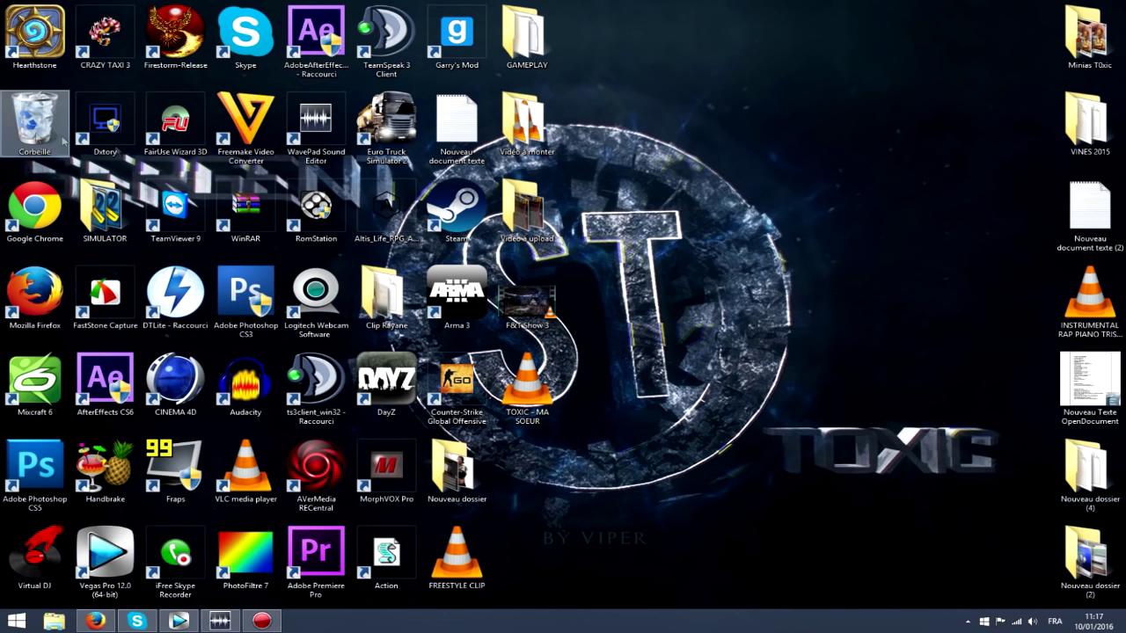
# Play the Ma Carrière #46 video from the Vidéo à upload folder and skip ahead to about 08:23
pyautogui.doubleClick(526, 216)
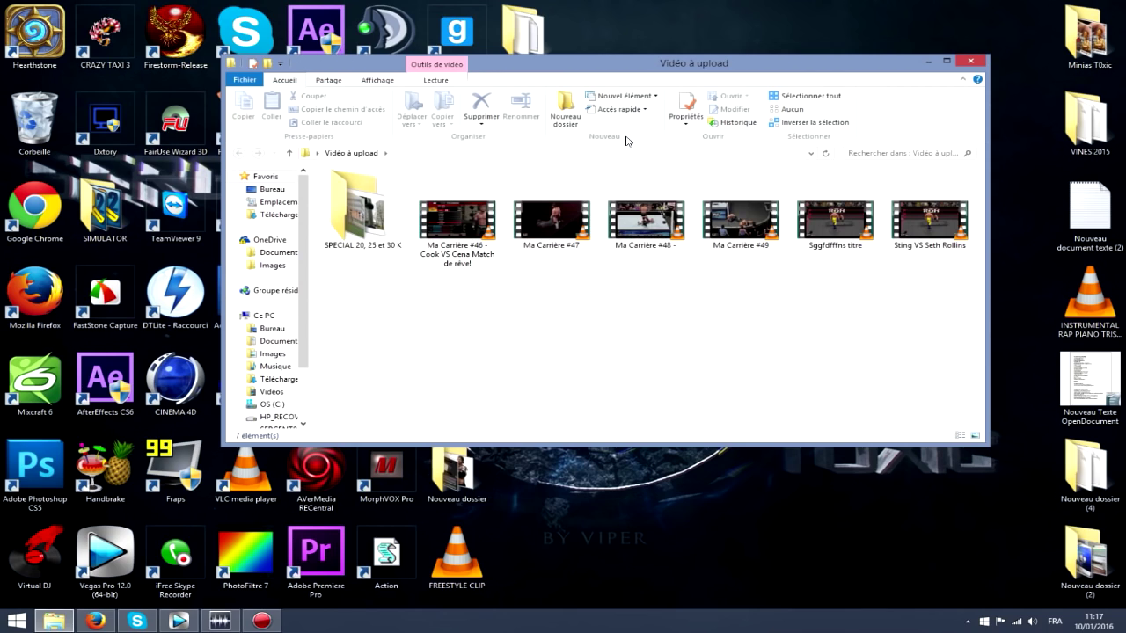
pyautogui.click(458, 227)
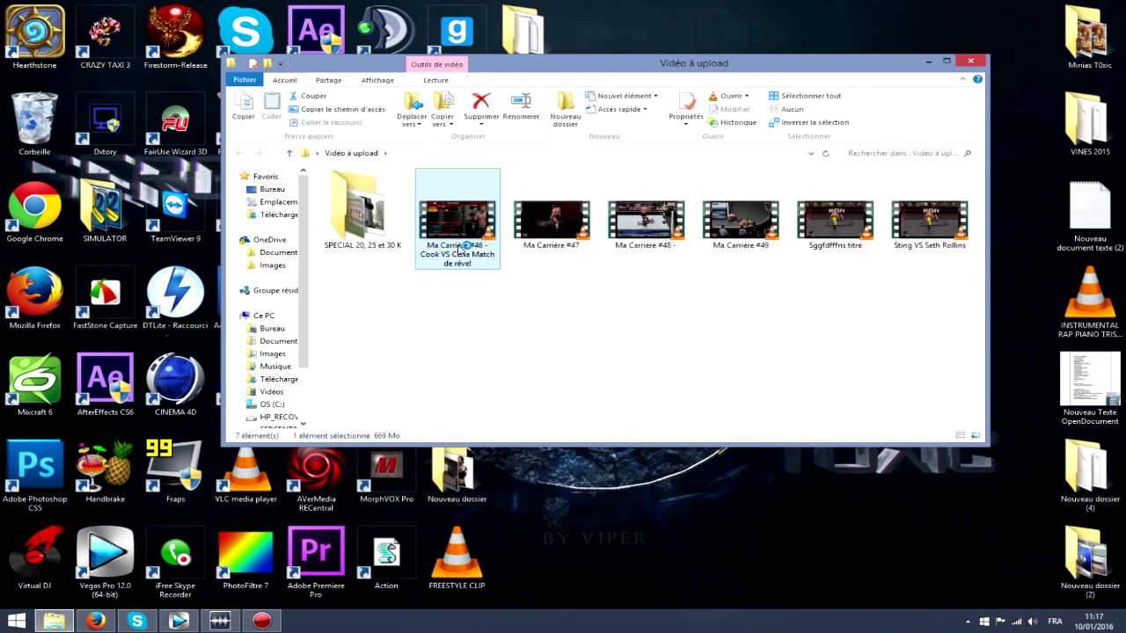
pyautogui.click(462, 302)
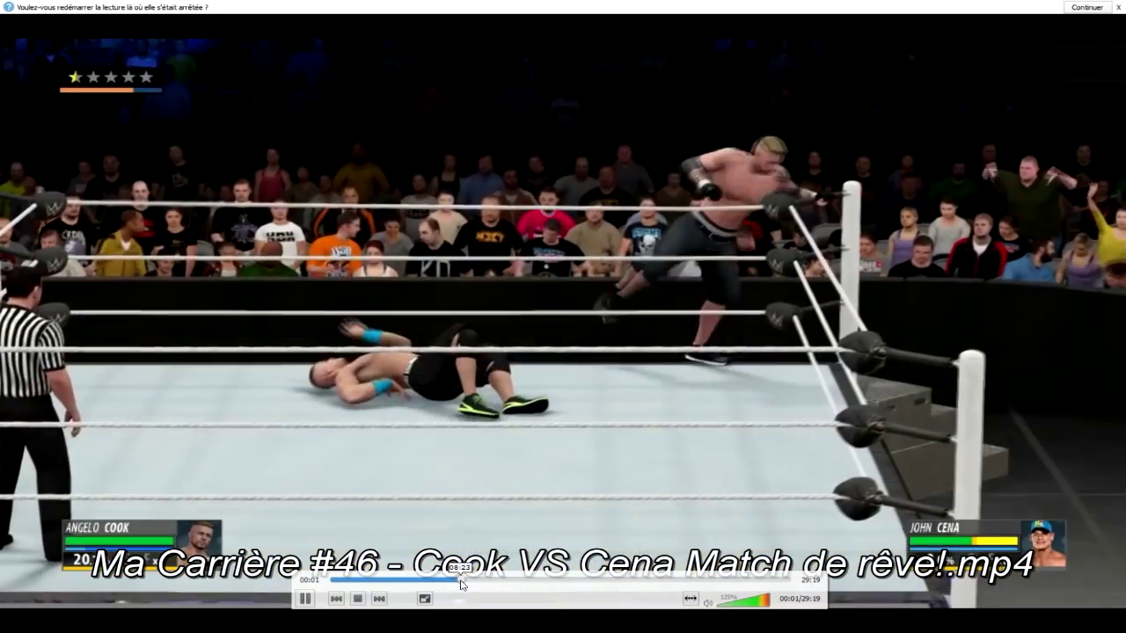
pyautogui.scroll(15, 538, 460)
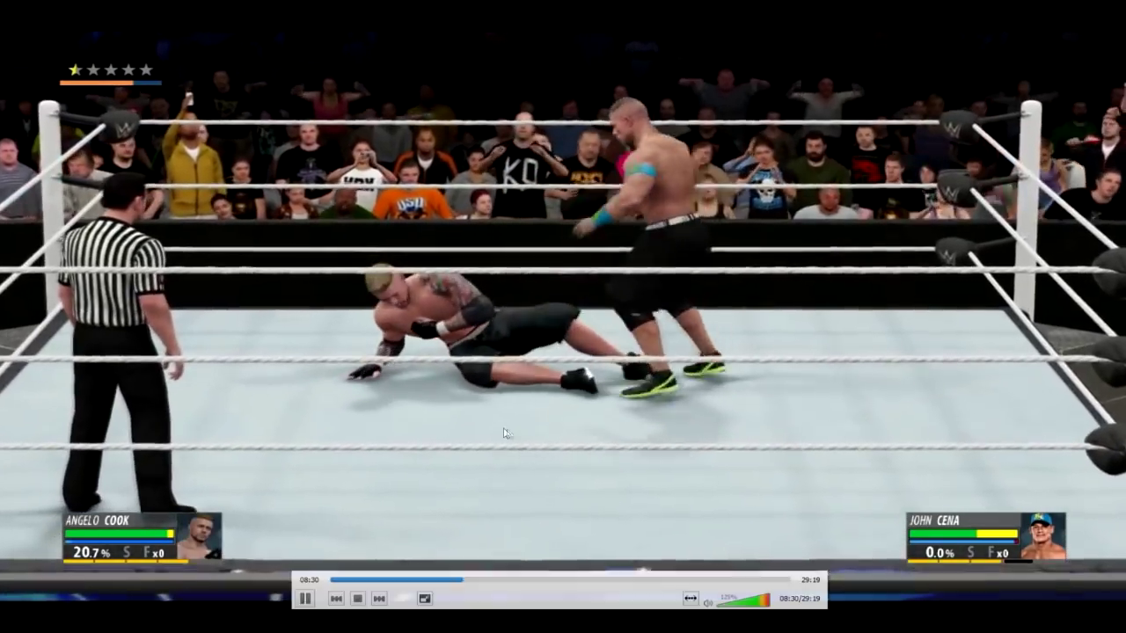
pyautogui.moveTo(504, 433)
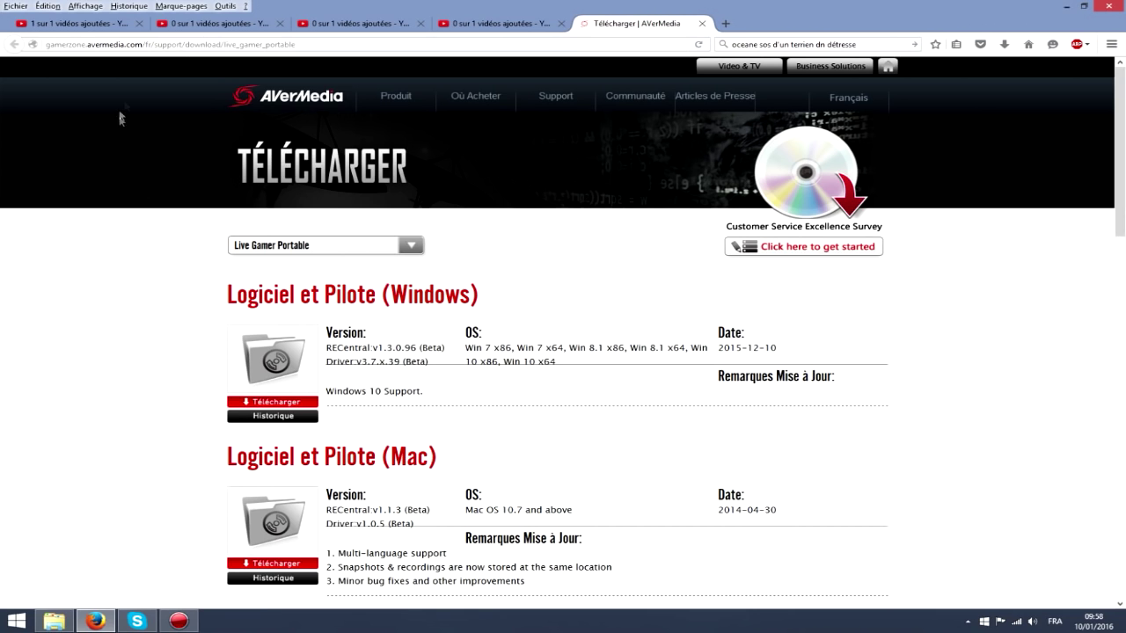
# Examine the AVerMedia download page for the Live Gamer Portable, including its address and the Windows and Mac software
pyautogui.click(194, 44)
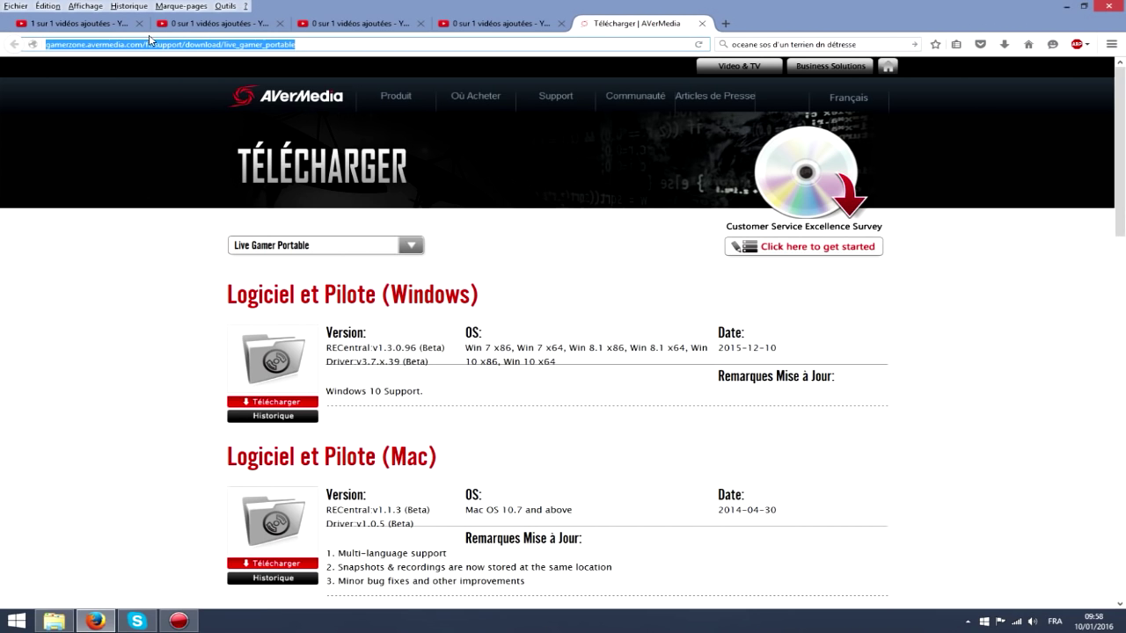
pyautogui.click(111, 319)
pyautogui.scroll(-3, 176, 264)
pyautogui.scroll(3, 176, 263)
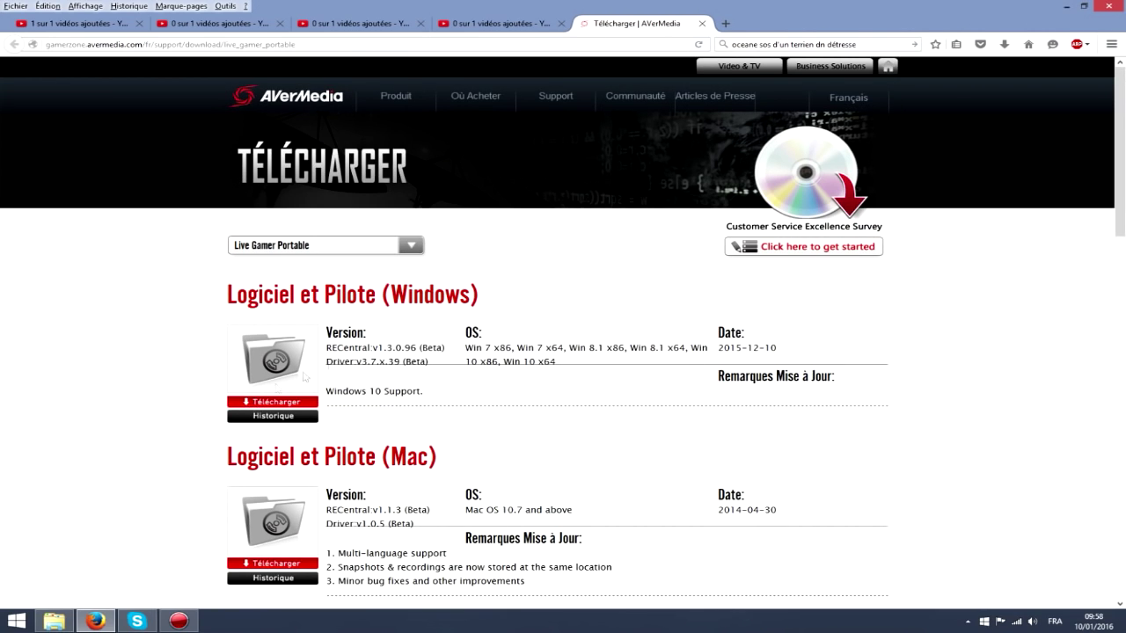
pyautogui.scroll(-2, 380, 271)
pyautogui.scroll(2, 380, 271)
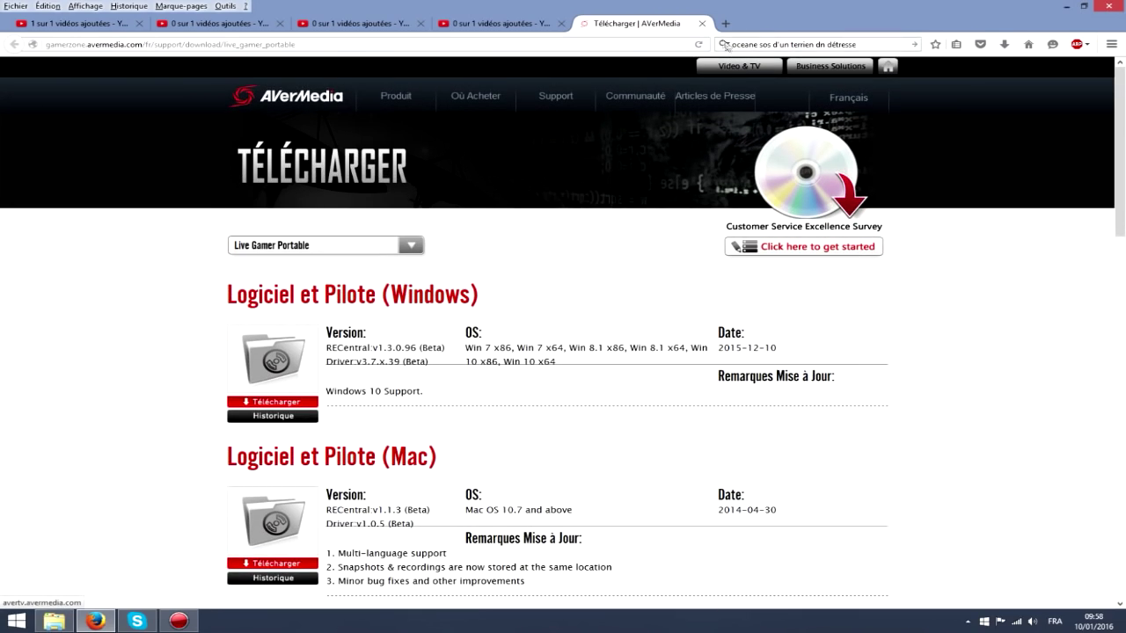
# Minimize the browser and Action!, launch AVerMedia RECentral, and open its advanced capture settings
pyautogui.click(1062, 7)
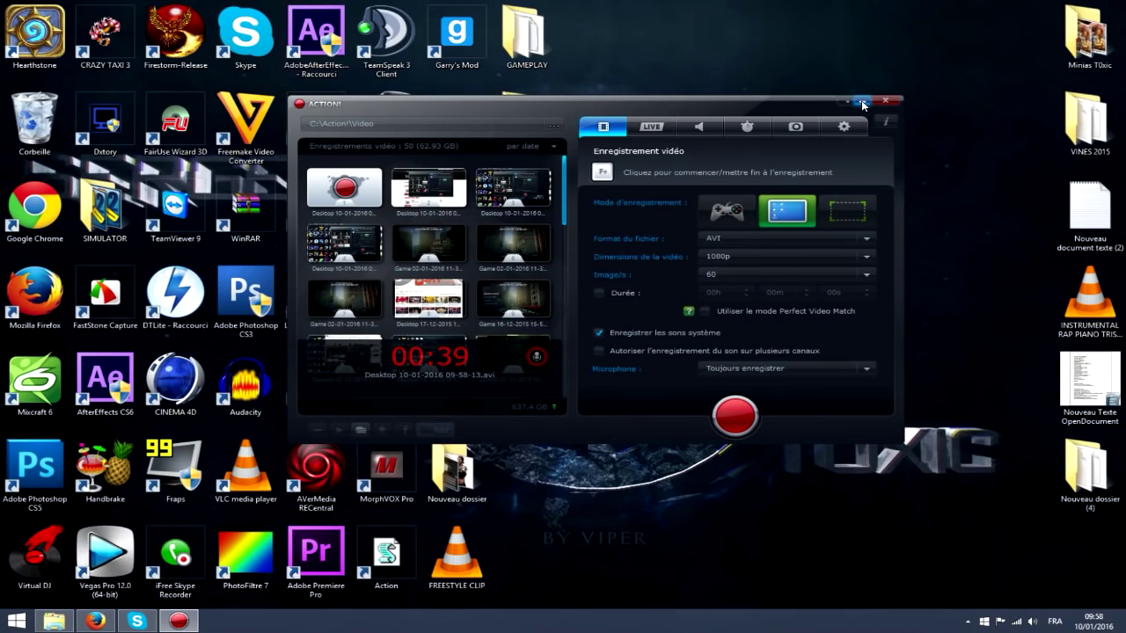
pyautogui.click(863, 104)
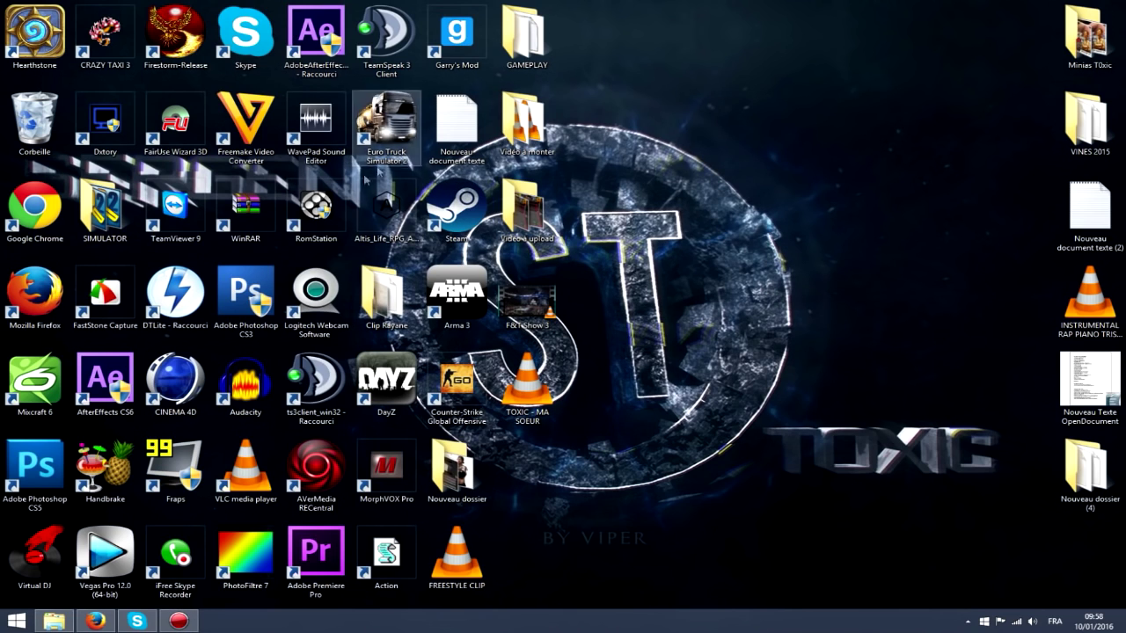
pyautogui.doubleClick(322, 461)
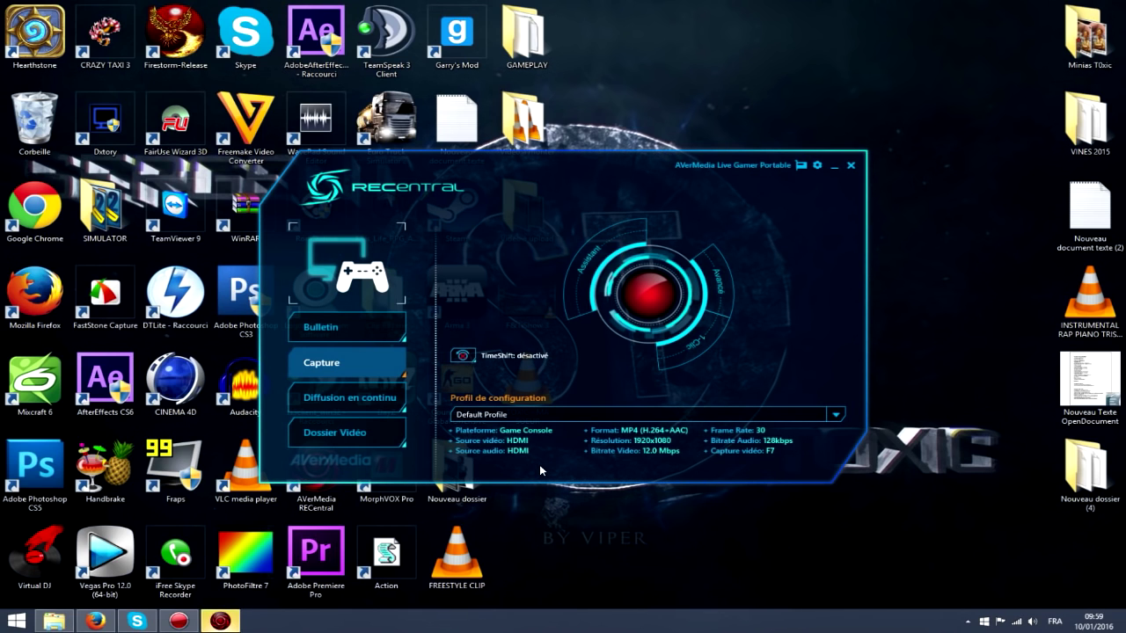
pyautogui.moveTo(558, 175); pyautogui.dragTo(658, 176)
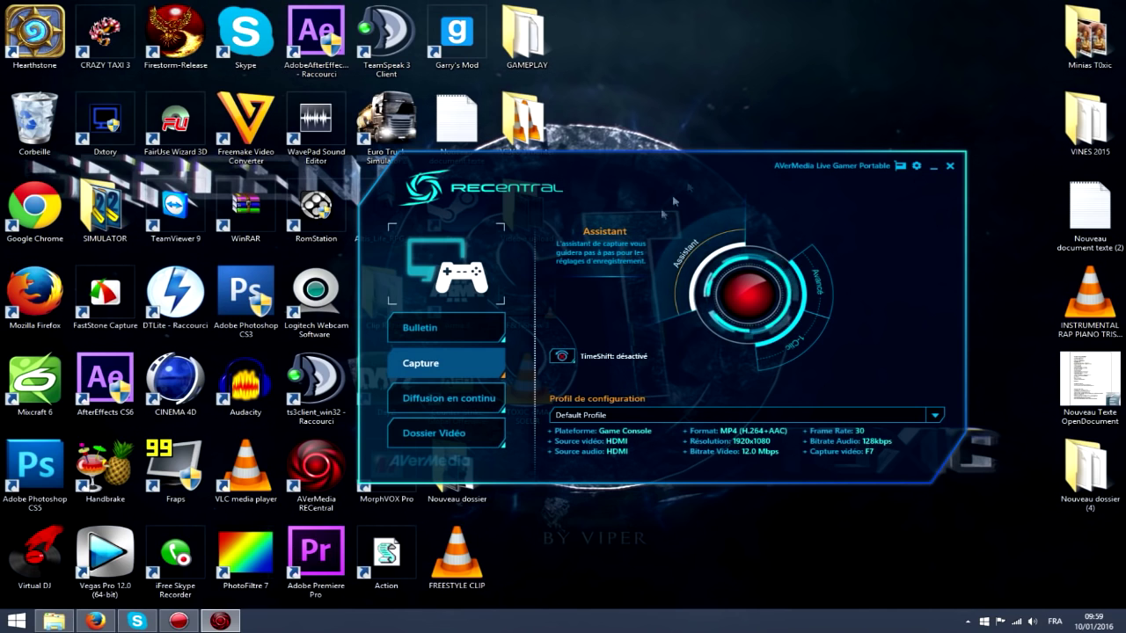
pyautogui.click(818, 270)
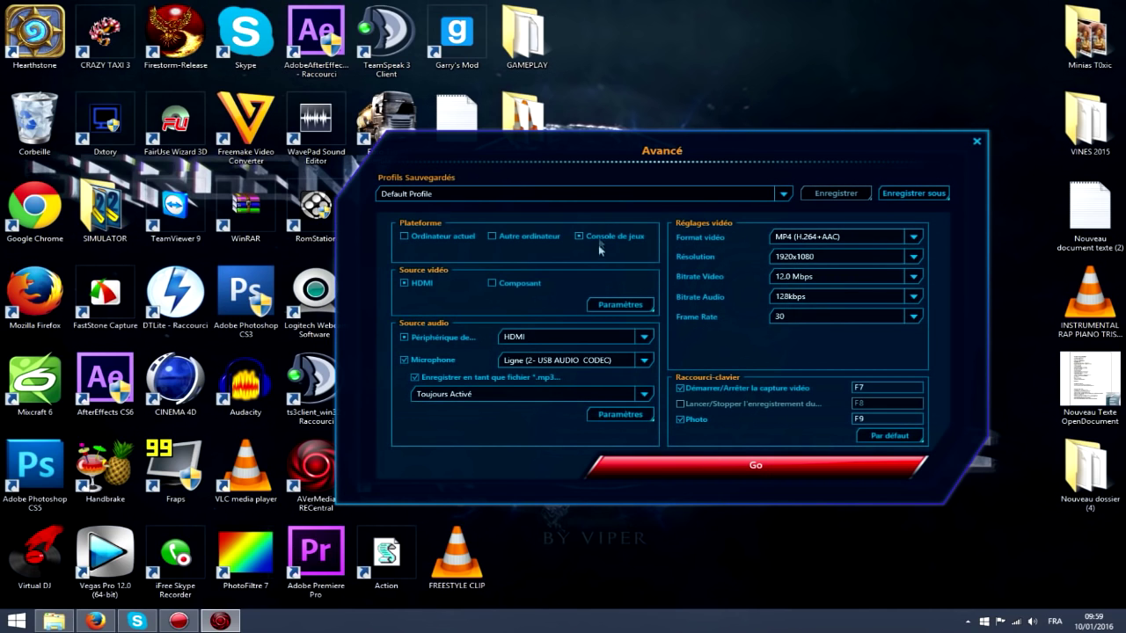
# Check the available microphone sources, keep Ligne (2- USB AUDIO CODEC), and confirm the advanced capture settings of the default profile
pyautogui.moveTo(640, 141); pyautogui.dragTo(617, 117)
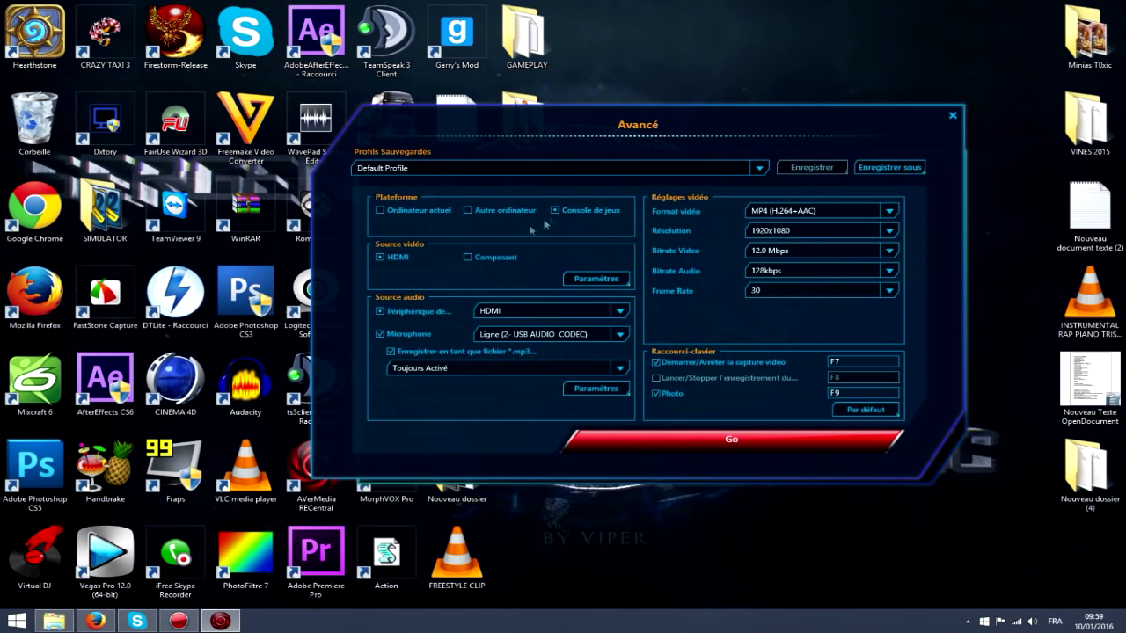
pyautogui.click(530, 335)
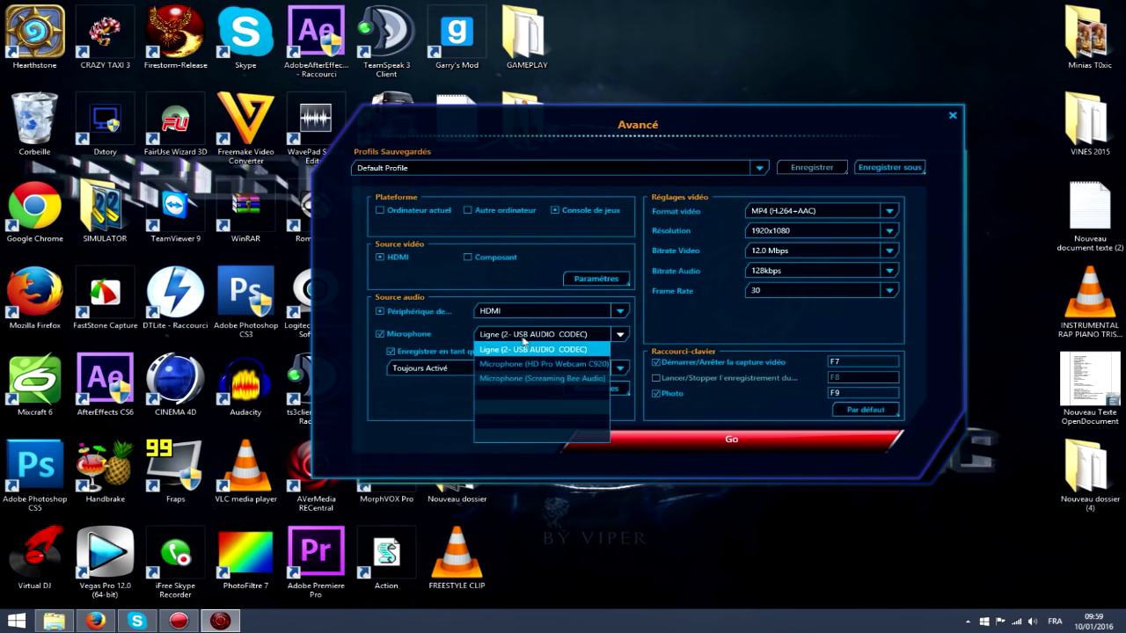
pyautogui.click(456, 333)
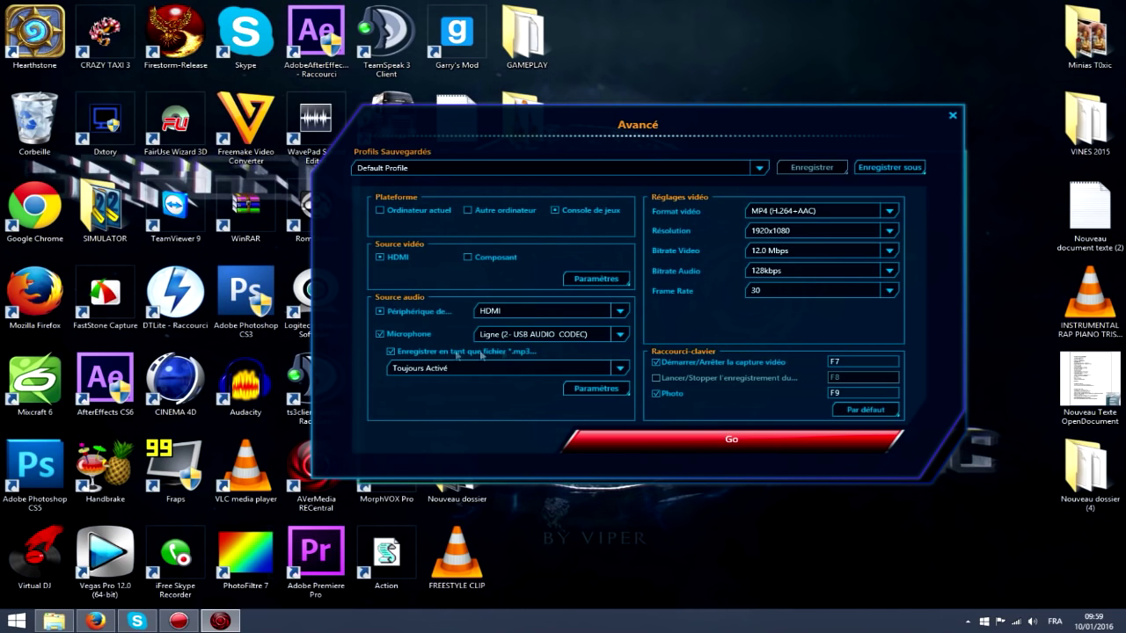
pyautogui.click(695, 446)
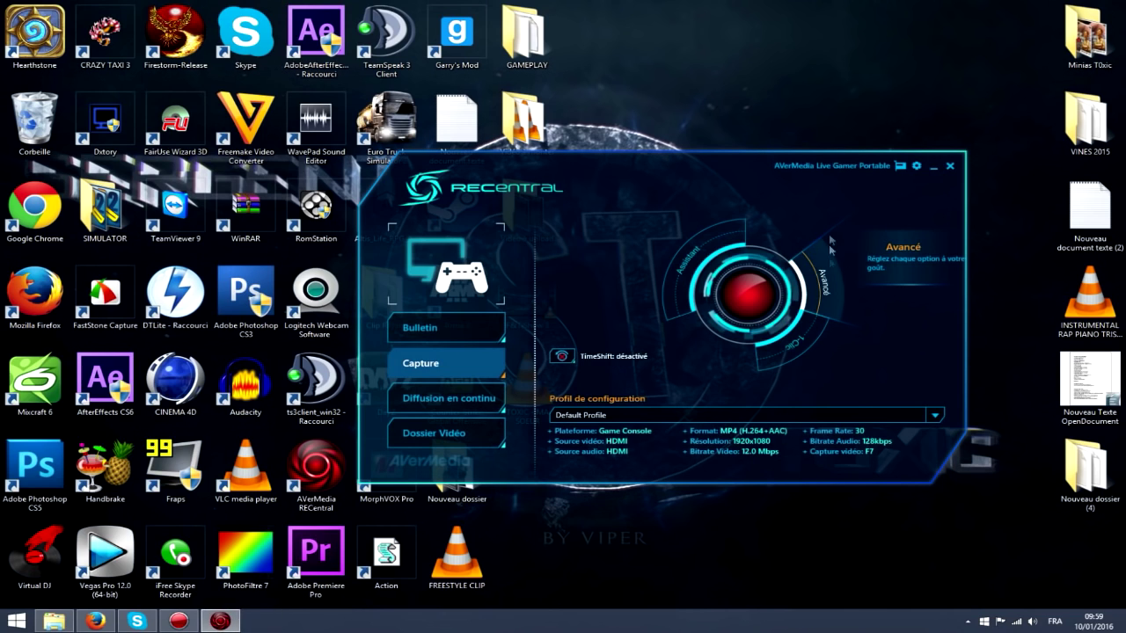
# Set the recording save folder to Vidéo à monter on the Bureau in the general configuration and apply it
pyautogui.click(916, 167)
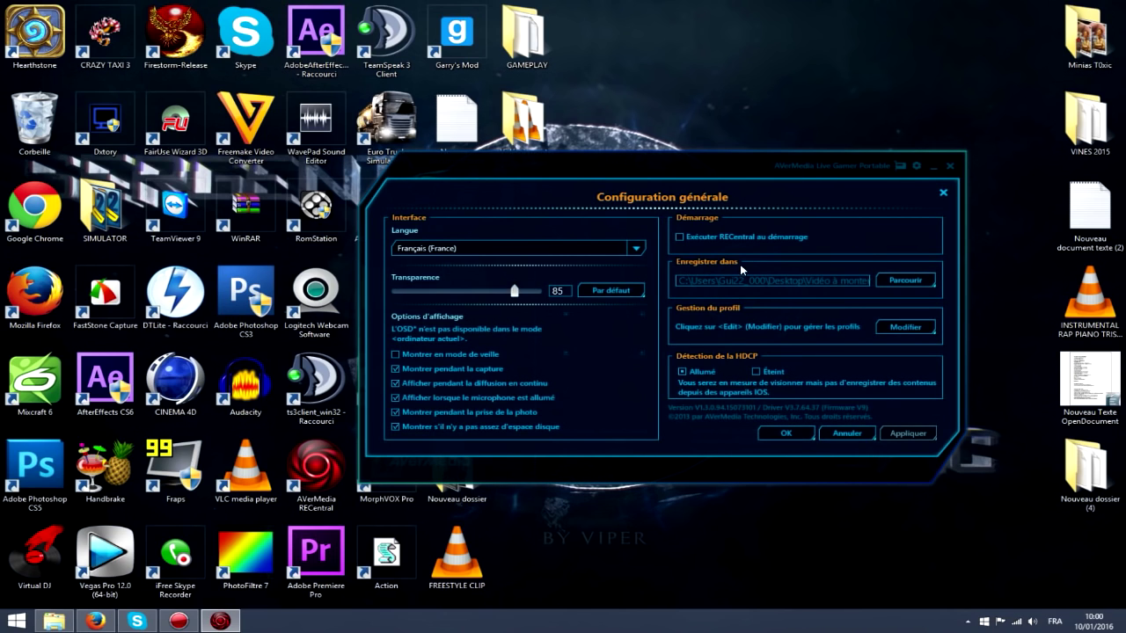
pyautogui.click(888, 280)
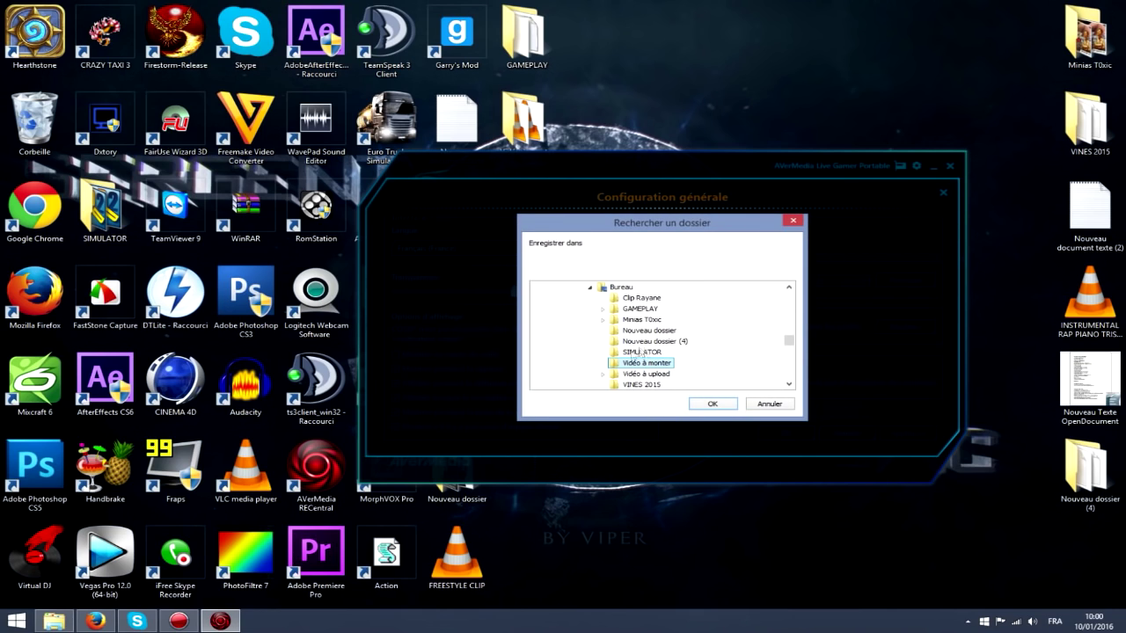
pyautogui.click(725, 404)
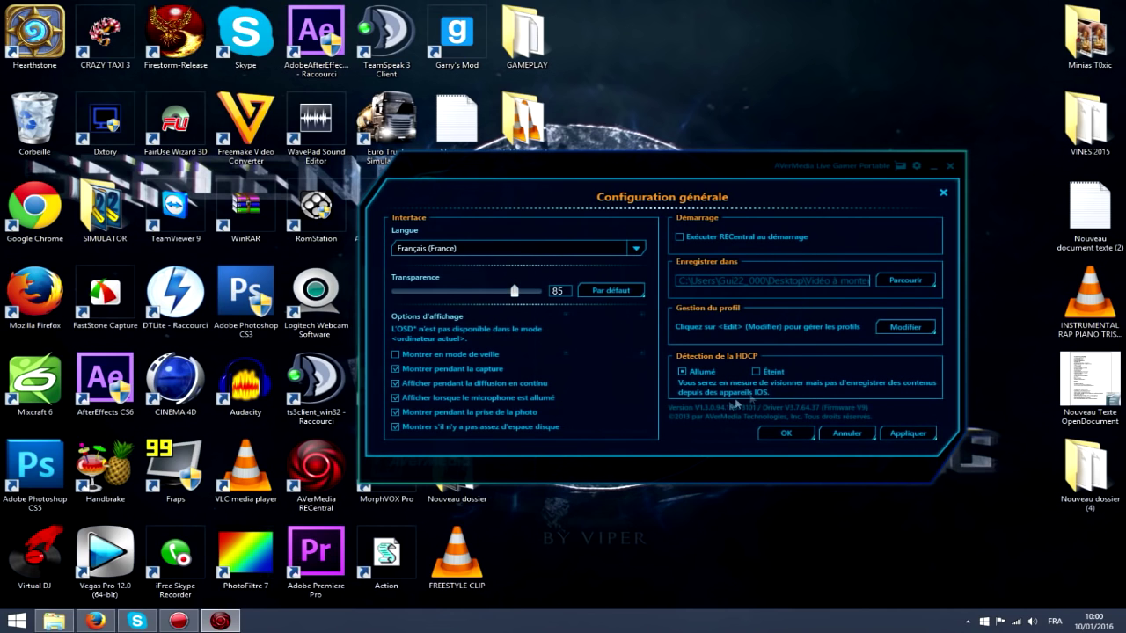
pyautogui.click(919, 435)
pyautogui.click(784, 434)
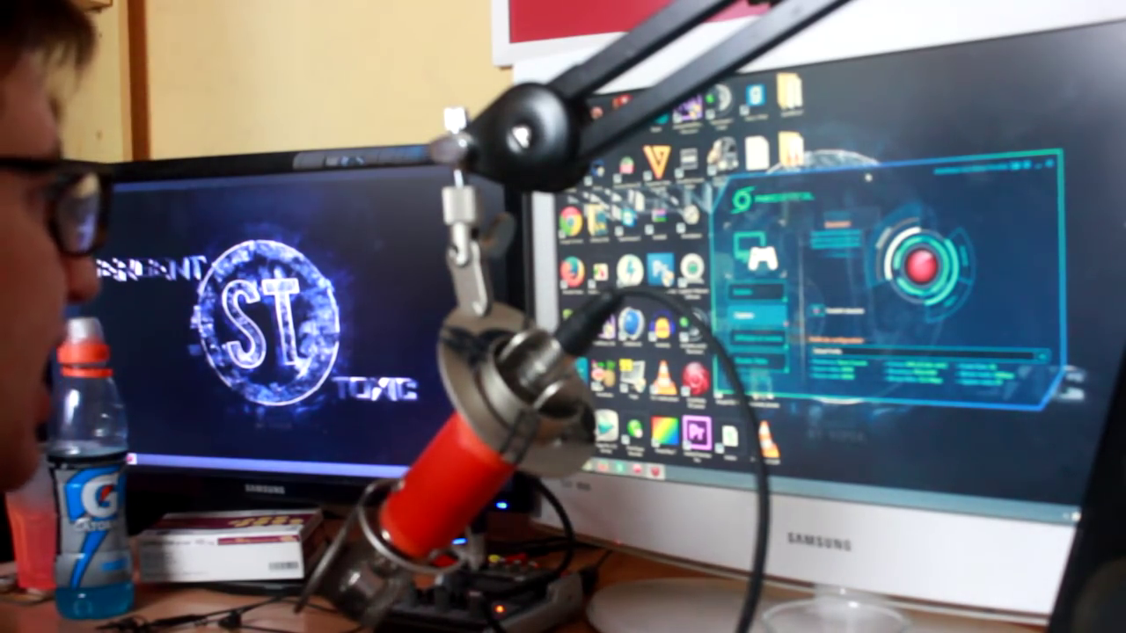
# Move the RECentral window onto the other monitor
pyautogui.moveTo(867, 179); pyautogui.dragTo(280, 218)
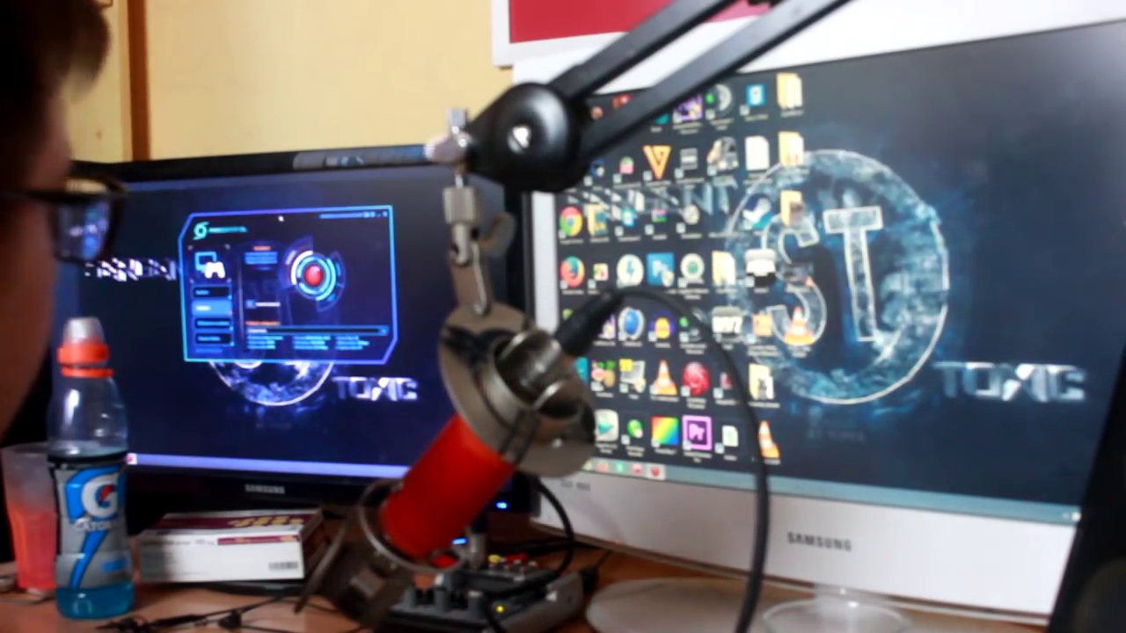